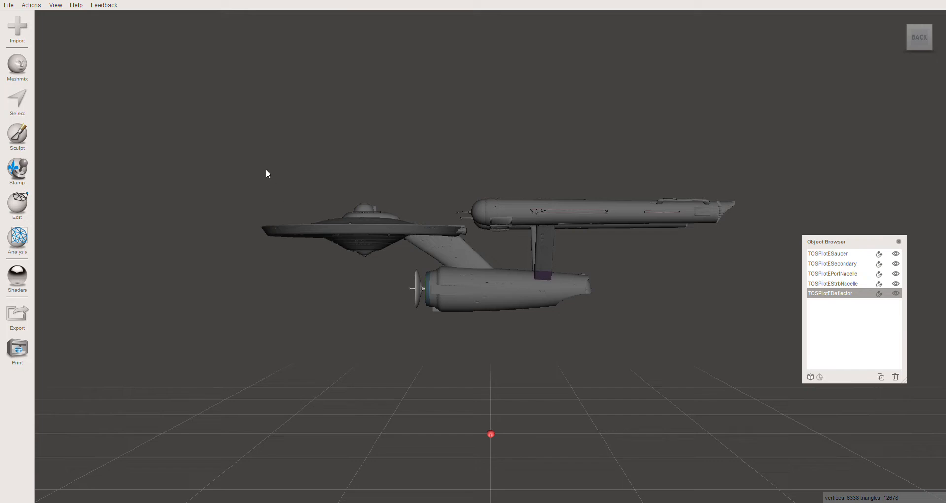
- Hide the TOSPilotESecondary object and select TOSPilotESaucer to examine the mating face at the base of its neck
right_drag(275, 207, 615, 280)
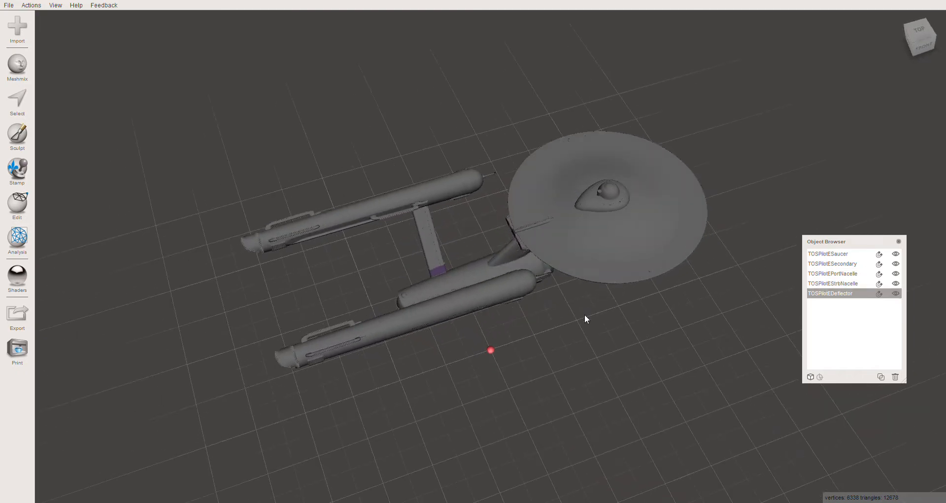
right_drag(437, 352, 423, 306)
right_drag(603, 283, 530, 246)
click(518, 254)
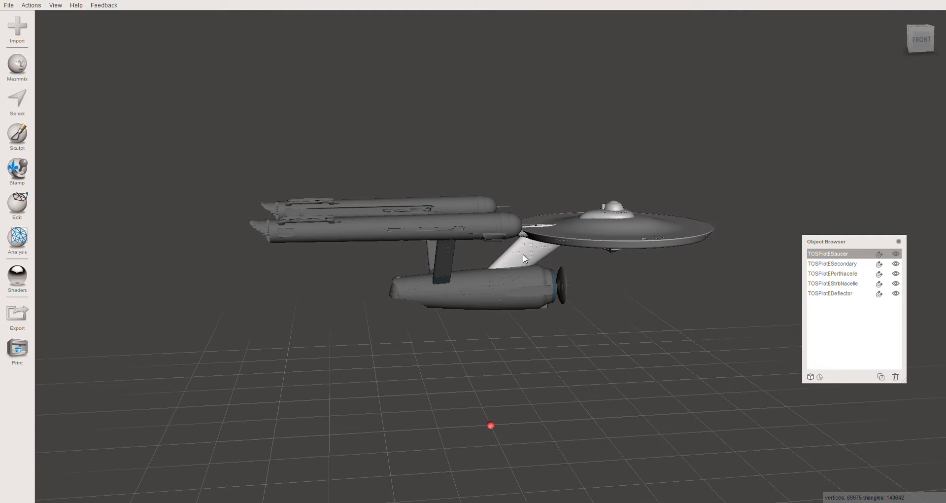
click(507, 283)
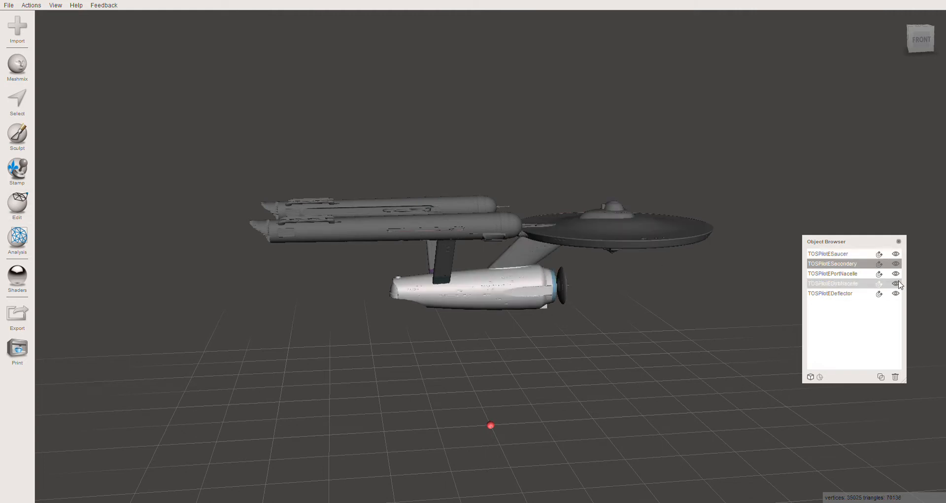
click(895, 263)
right_drag(625, 338, 506, 261)
click(515, 259)
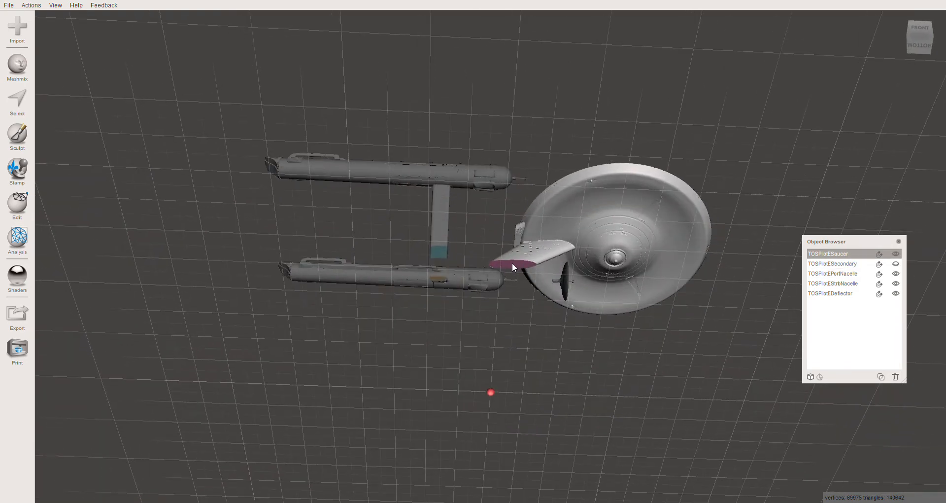
right_drag(508, 292, 519, 369)
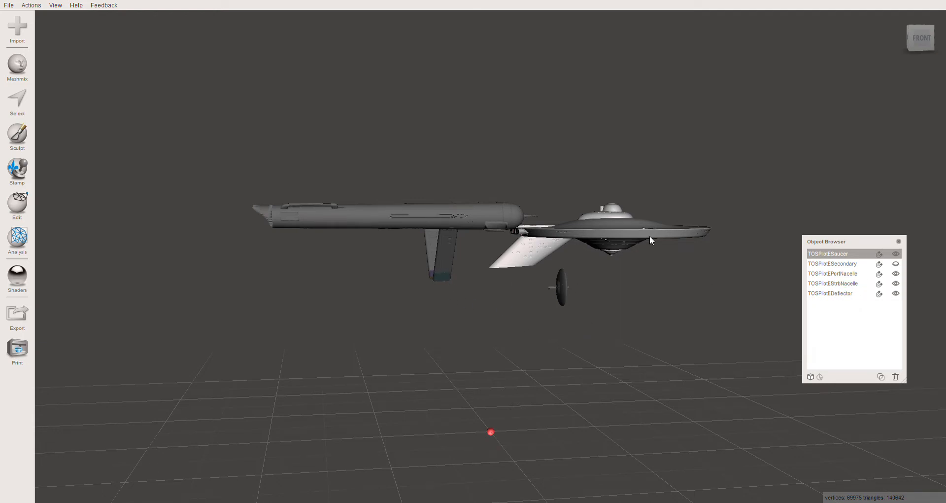
- Hide TOSPilotEPortNacelle, TOSPilotEStrbNacelle and TOSPilotEDeflector so that only the saucer remains displayed
click(896, 273)
click(896, 284)
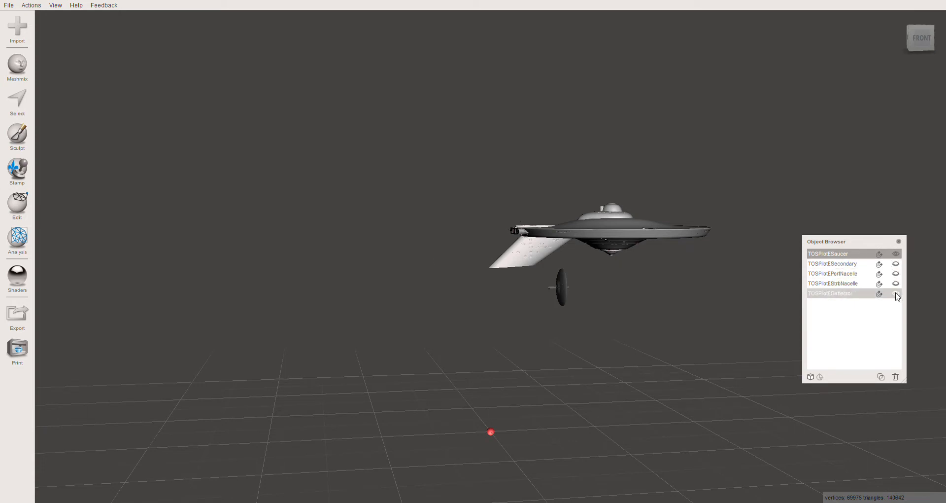
click(895, 294)
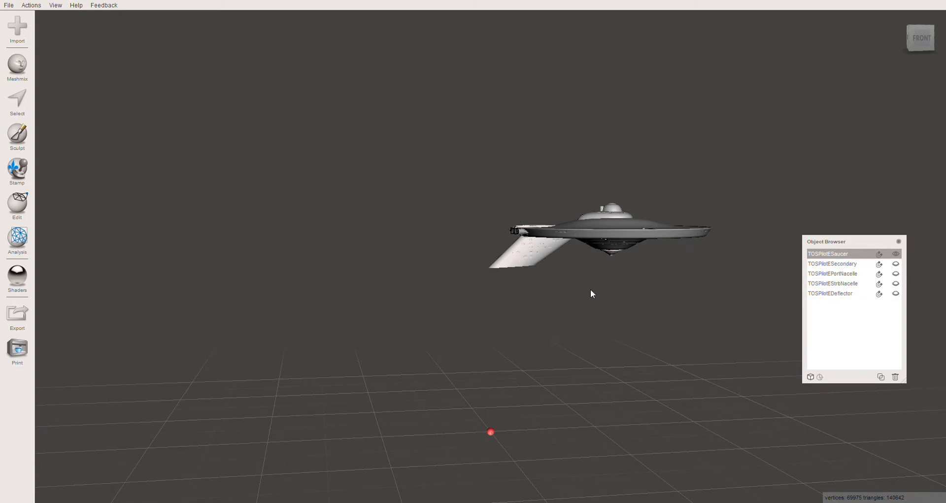
right_drag(591, 291, 516, 264)
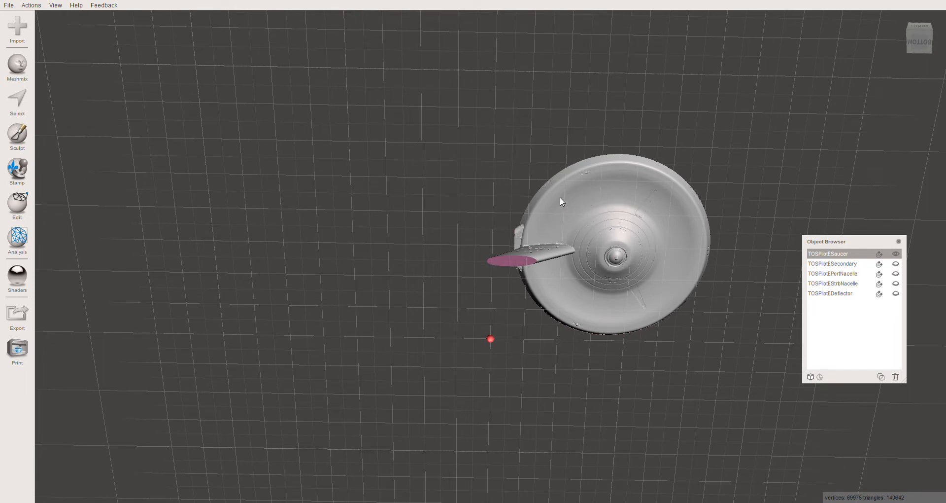
right_drag(560, 202, 511, 294)
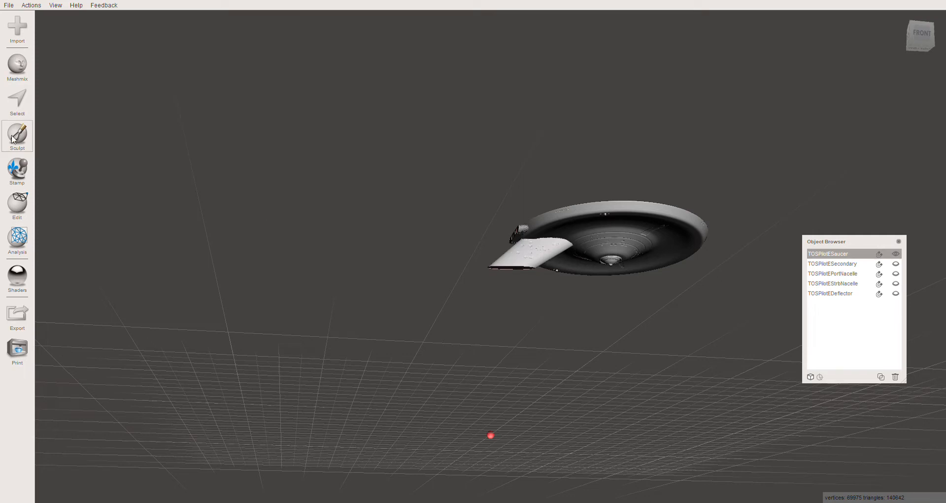
click(19, 67)
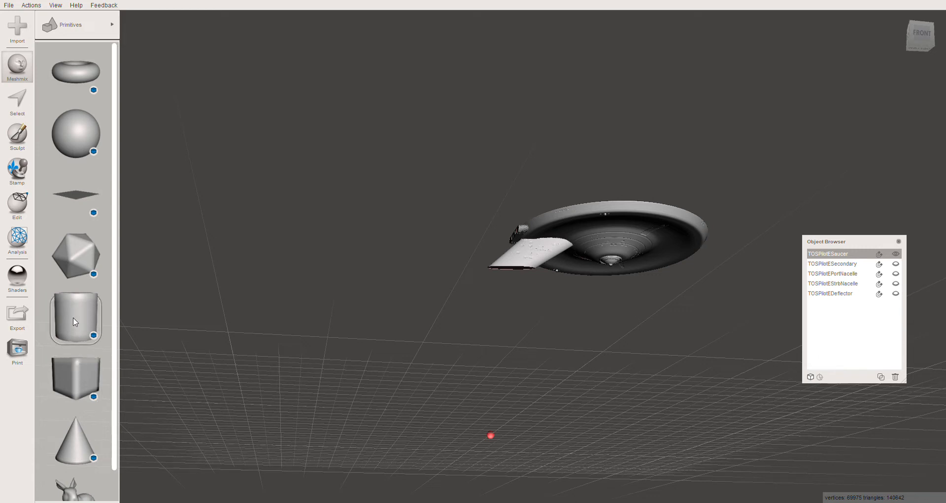
mouse_move(75, 380)
mouse_down()
mouse_move(132, 382)
mouse_move(505, 315)
mouse_move(505, 263)
mouse_move(517, 295)
mouse_move(417, 294)
mouse_move(421, 277)
mouse_move(505, 293)
mouse_move(101, 324)
mouse_move(69, 415)
mouse_move(73, 386)
mouse_up()
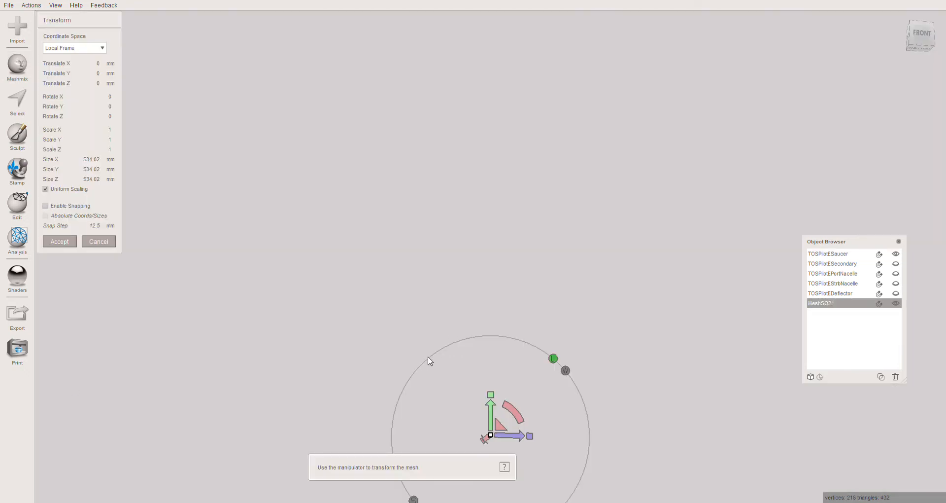
key(ctrl+z)
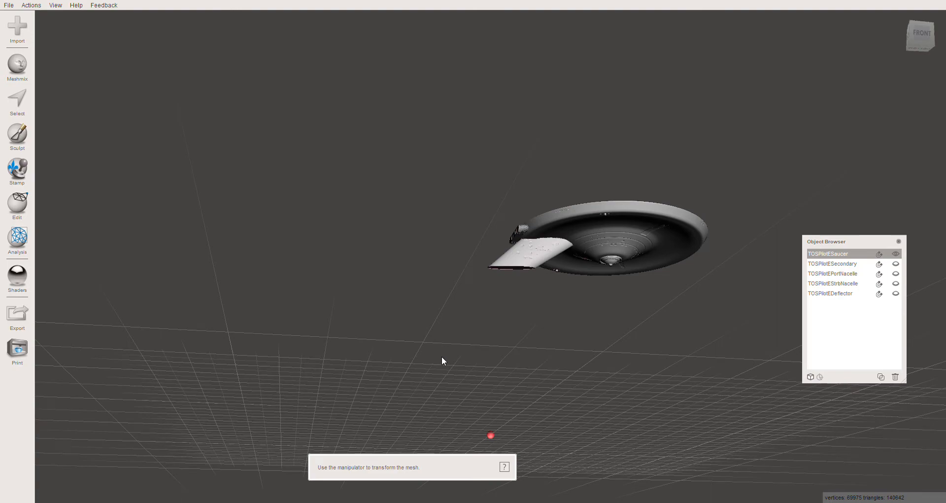
- Drop a box primitive onto the middle of the flat end face of the saucer's neck
right_drag(539, 332, 510, 228)
scroll(512, 253, up, 10)
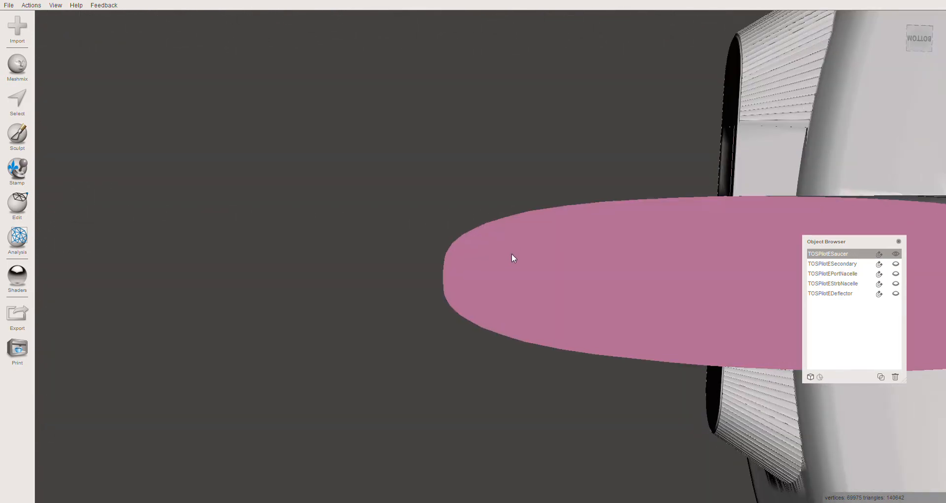
scroll(510, 257, down, 1)
scroll(506, 254, down, 4)
middle_drag(531, 427, 520, 385)
scroll(519, 374, down, 4)
scroll(520, 386, down, 4)
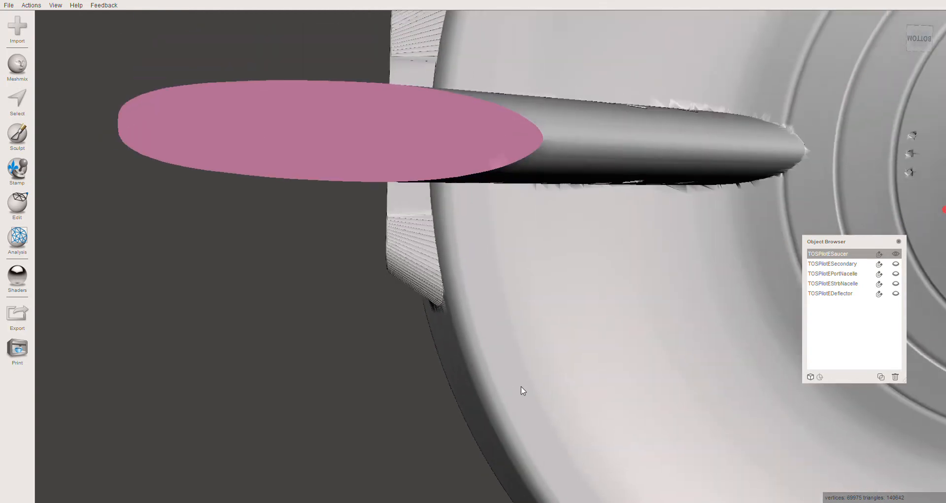
scroll(502, 378, down, 3)
mouse_move(324, 316)
middle_down()
mouse_move(341, 322)
mouse_move(334, 318)
middle_up()
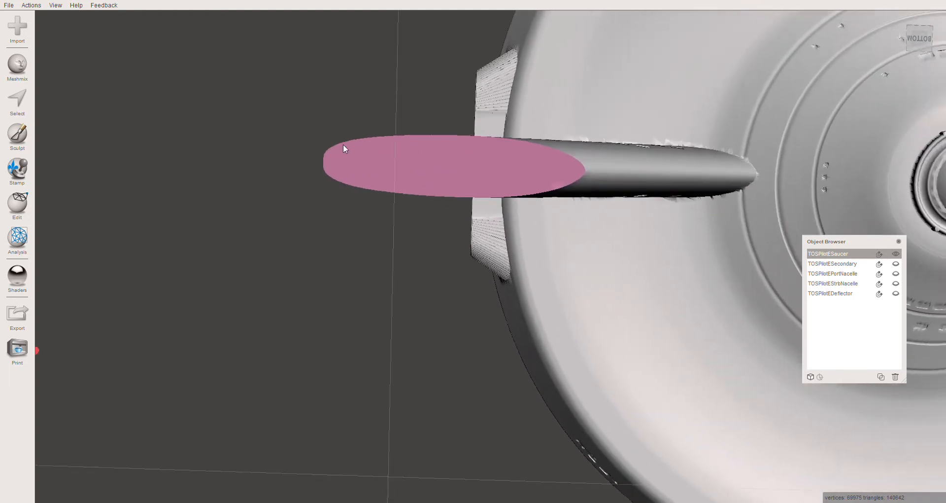
click(17, 65)
drag(70, 386, 454, 170)
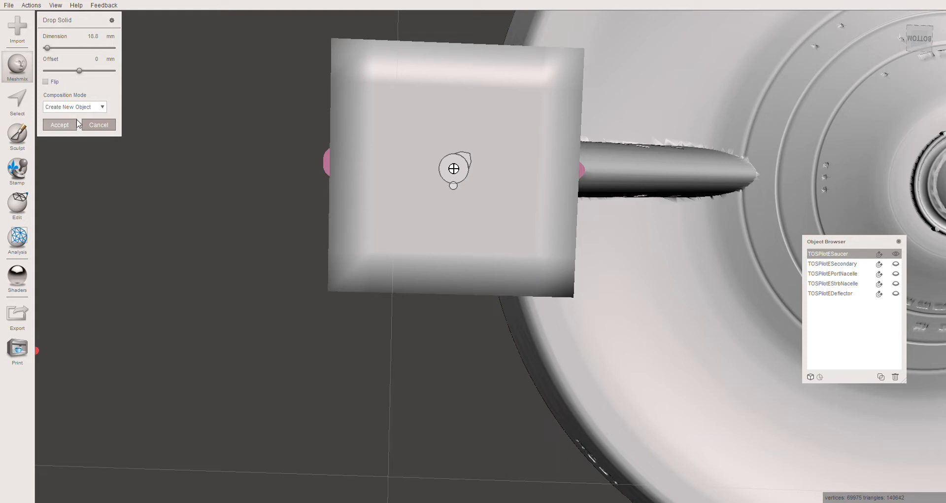
- Set the dropped box's dimension to 3 mm, centre it on the neck's end face and accept it as a new object
click(90, 39)
text(3)
key(Return)
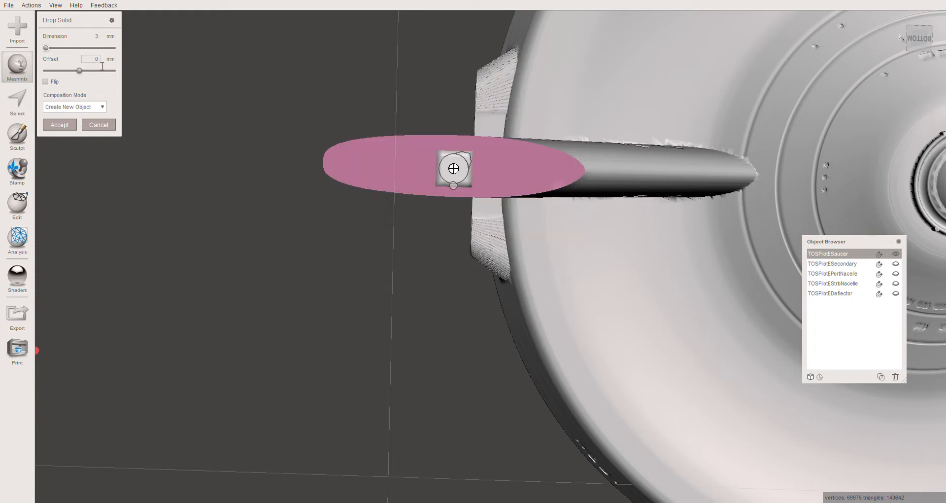
right_drag(361, 171, 359, 132)
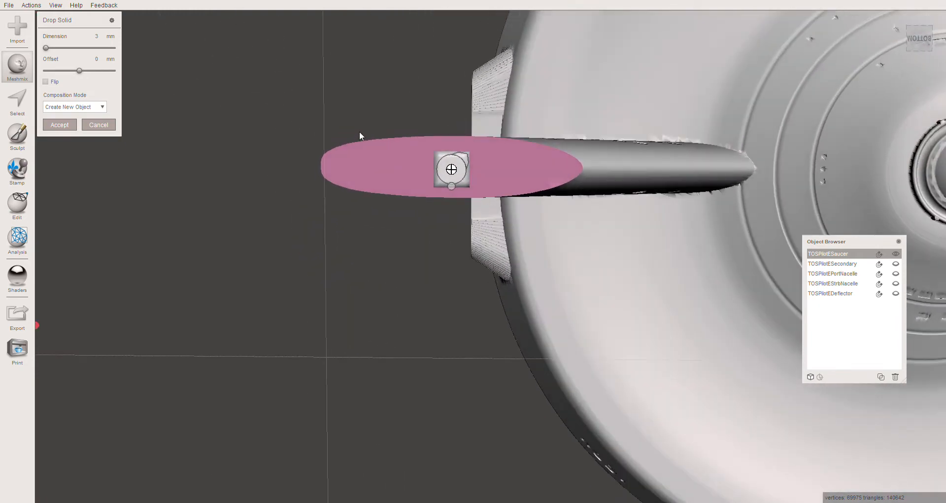
right_drag(384, 82, 444, 169)
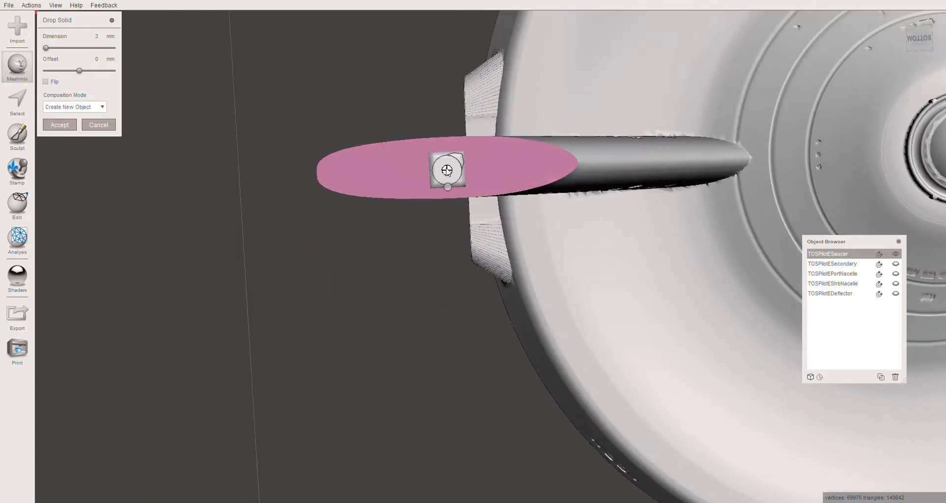
mouse_move(448, 170)
mouse_down()
mouse_move(414, 169)
mouse_move(599, 165)
mouse_move(606, 148)
mouse_move(602, 167)
mouse_move(613, 160)
mouse_move(587, 196)
mouse_move(595, 173)
mouse_move(416, 157)
mouse_move(445, 170)
mouse_move(566, 185)
mouse_move(598, 163)
mouse_move(425, 170)
mouse_move(537, 169)
mouse_move(443, 169)
mouse_up()
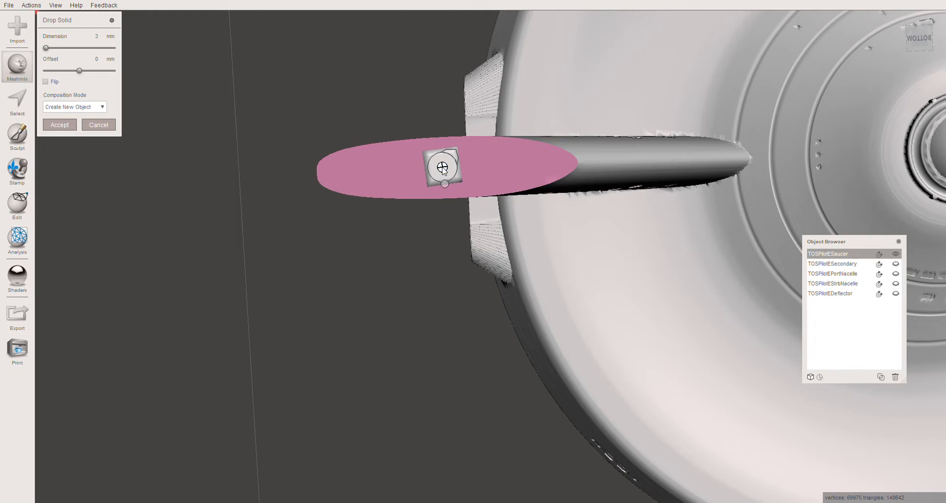
click(60, 125)
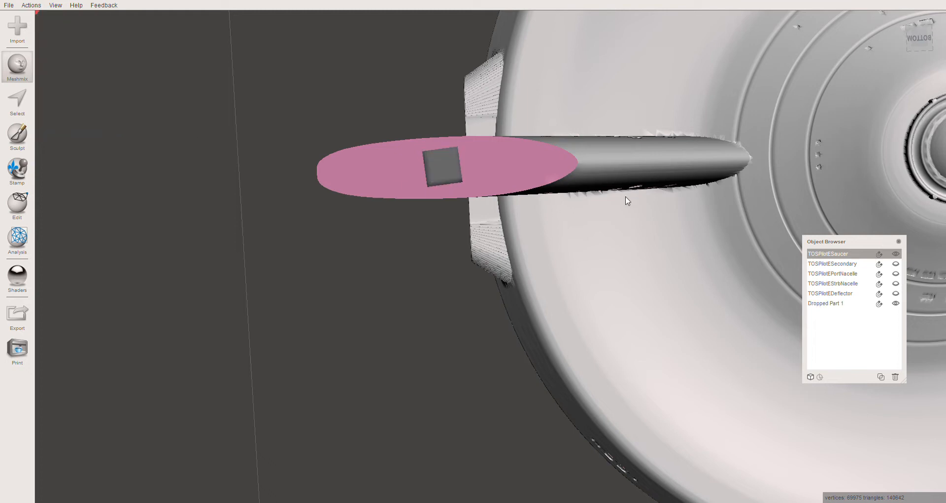
- Transform the dropped box, rotating it about 5.96° around Y to align it with the neck's long axis
click(827, 305)
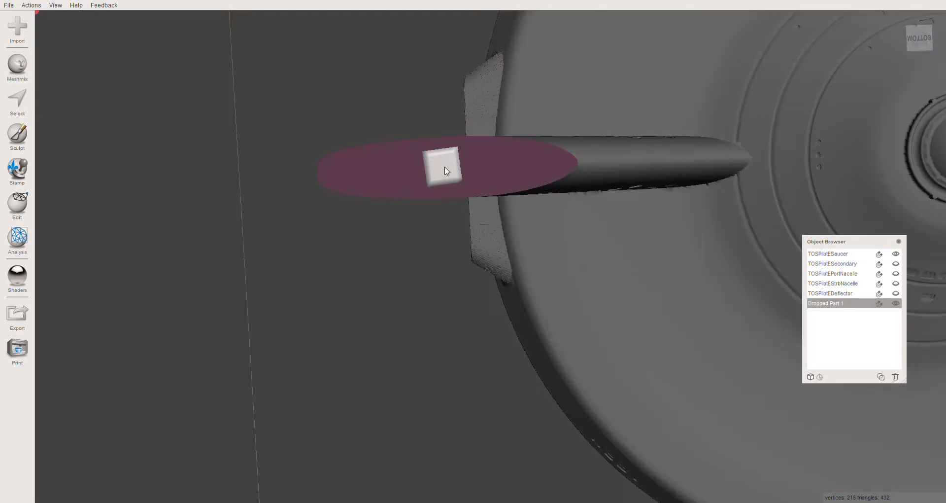
key(t)
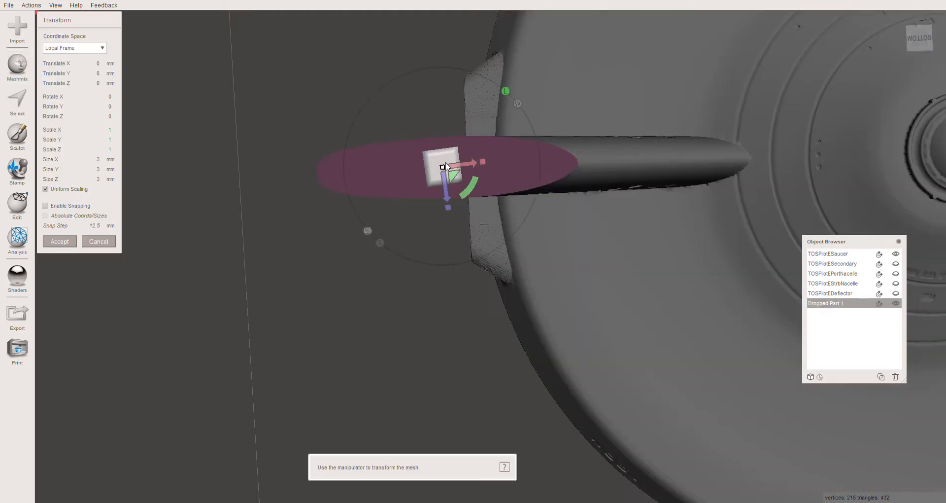
drag(475, 187, 470, 194)
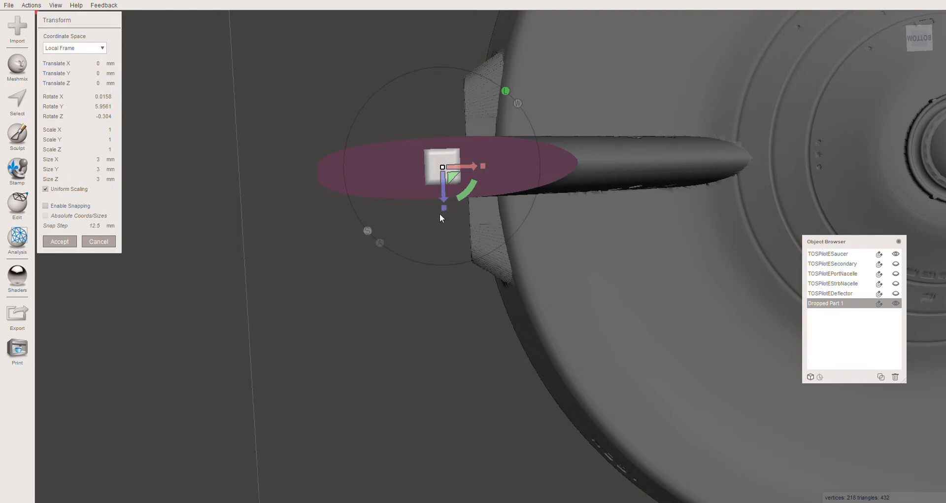
- Try to stretch the box freehand along its X axis to about 3.65 mm
right_drag(483, 190, 495, 171)
mouse_move(504, 179)
right_down()
mouse_move(504, 168)
mouse_move(504, 256)
mouse_move(504, 183)
right_up()
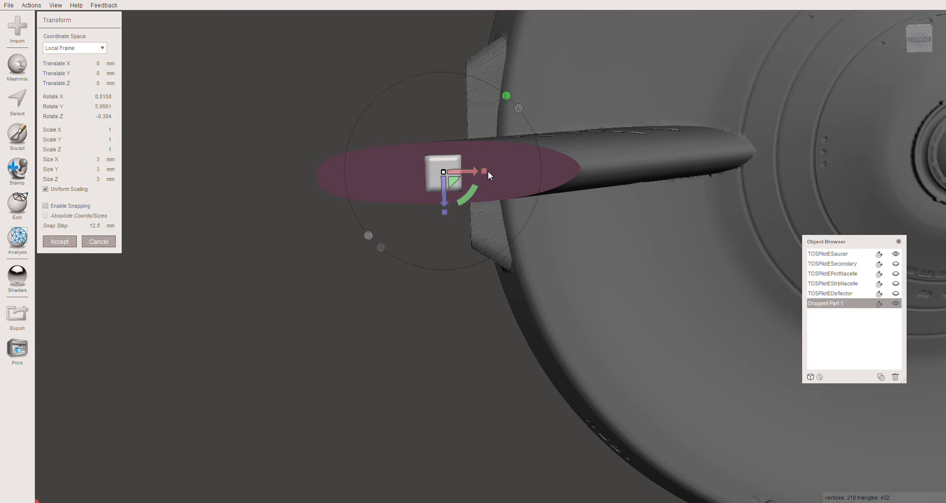
drag(485, 171, 531, 172)
drag(660, 176, 685, 175)
drag(484, 171, 569, 170)
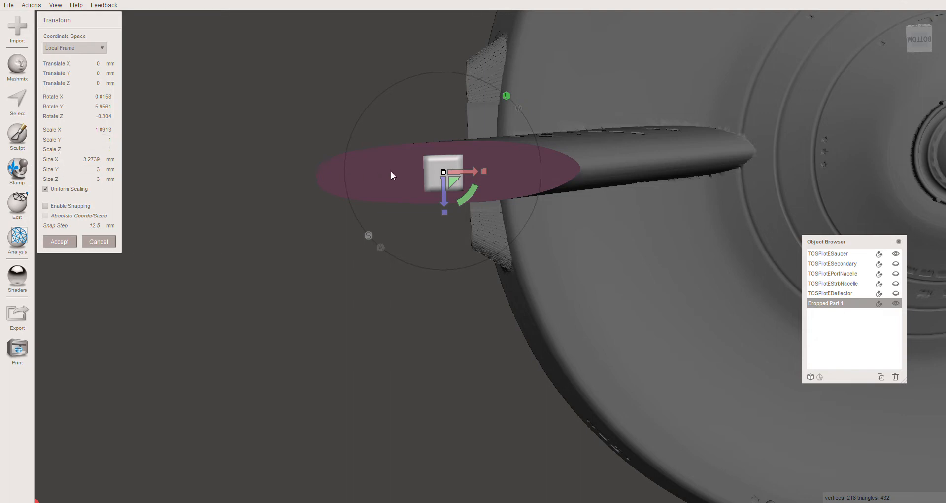
drag(485, 175, 489, 174)
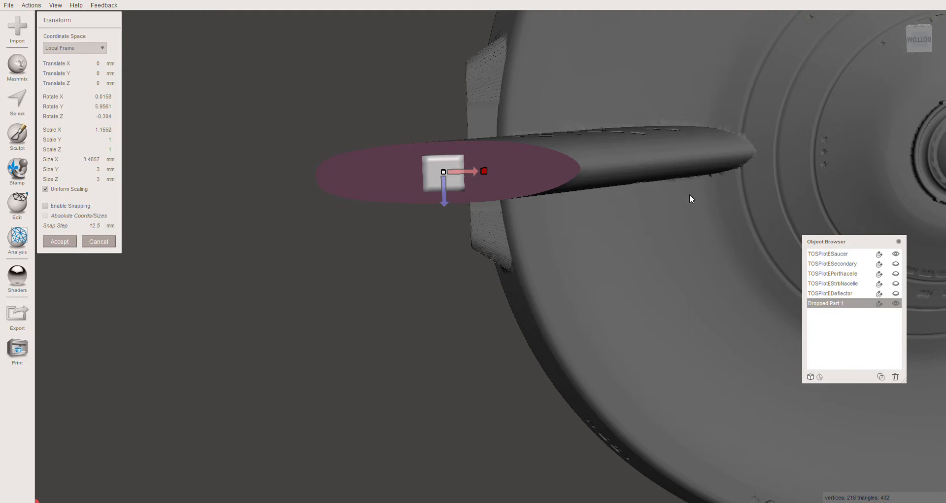
drag(725, 195, 699, 193)
drag(484, 171, 621, 175)
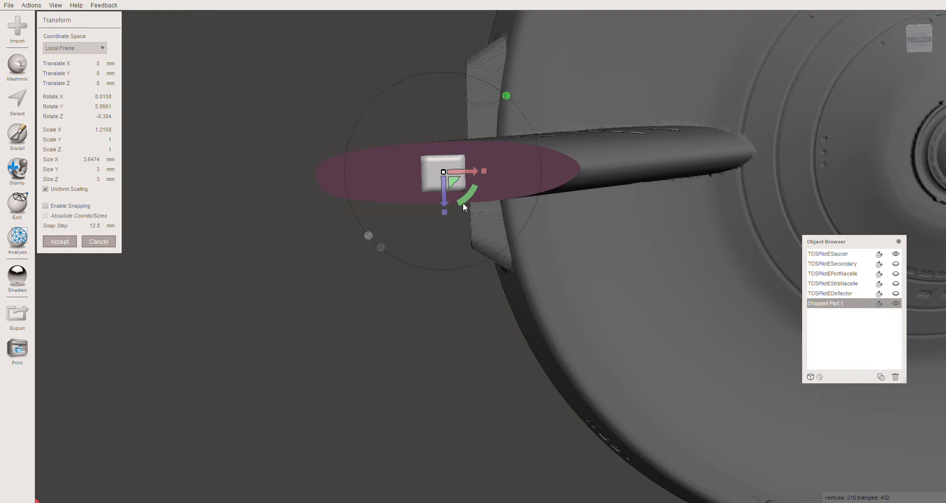
- Turn off uniform scaling and set the box's X size to 10 mm
click(46, 190)
double_click(92, 160)
text(10)
key(Tab)
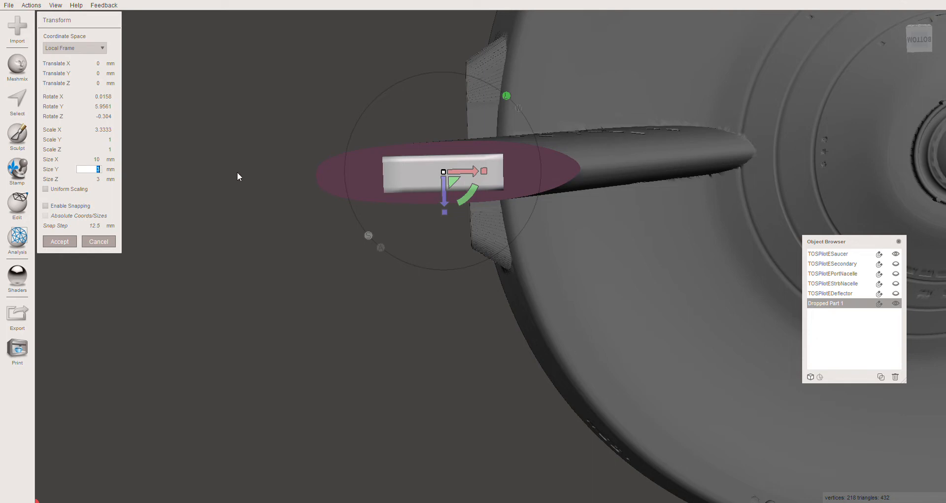
- Set the box's X size to 12 mm and nudge it about 0.08 mm to centre it on the neck's end face
mouse_move(240, 175)
right_down()
mouse_move(260, 264)
mouse_move(243, 294)
mouse_move(196, 212)
mouse_move(246, 173)
mouse_move(260, 184)
mouse_move(256, 207)
mouse_move(231, 177)
mouse_move(219, 269)
mouse_move(243, 275)
mouse_move(237, 299)
mouse_move(245, 171)
mouse_move(238, 280)
mouse_move(232, 173)
mouse_move(224, 180)
right_up()
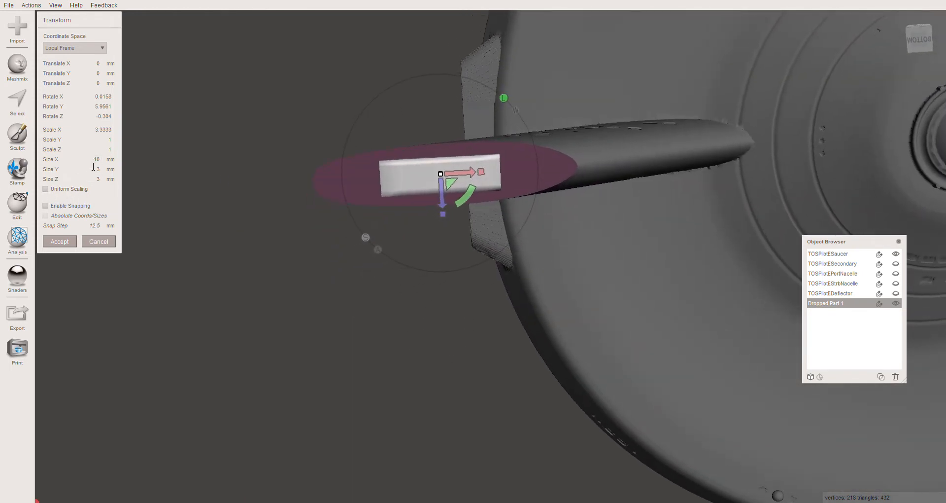
click(93, 159)
key(Tab)
mouse_move(245, 152)
right_down()
mouse_move(245, 234)
mouse_move(253, 140)
mouse_move(242, 138)
right_up()
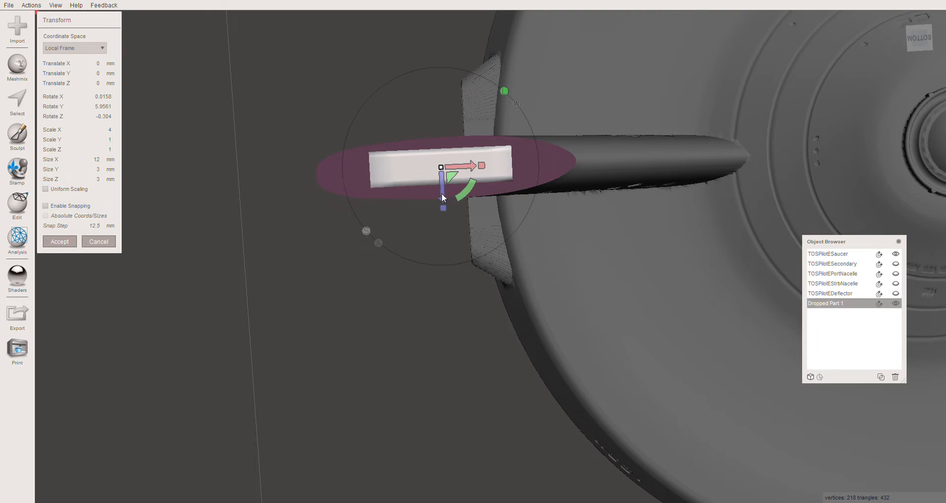
drag(440, 195, 441, 198)
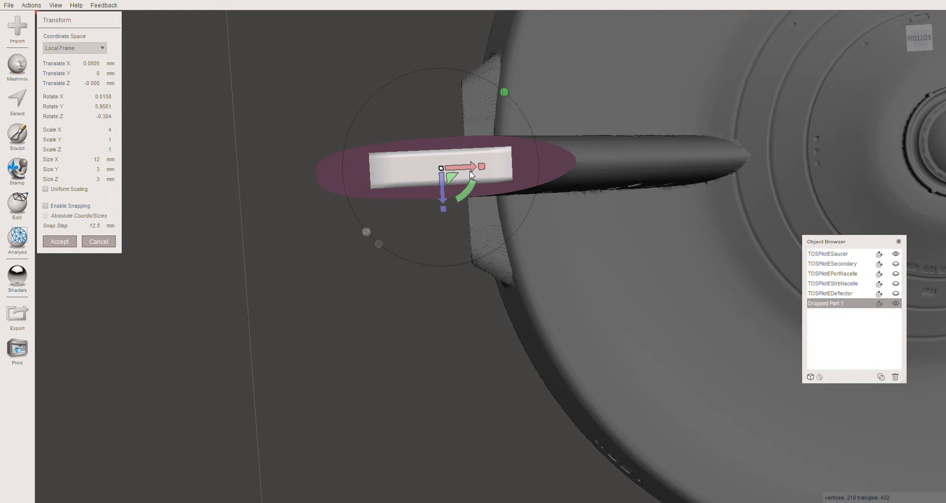
- Set the connector box's Y size to 5 mm so it extends further out of the neck's end
right_drag(389, 143, 393, 291)
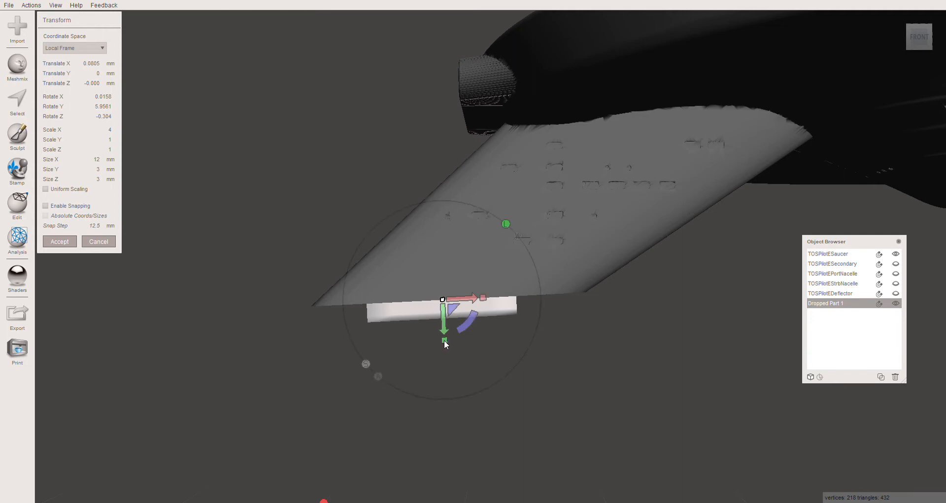
drag(444, 339, 445, 345)
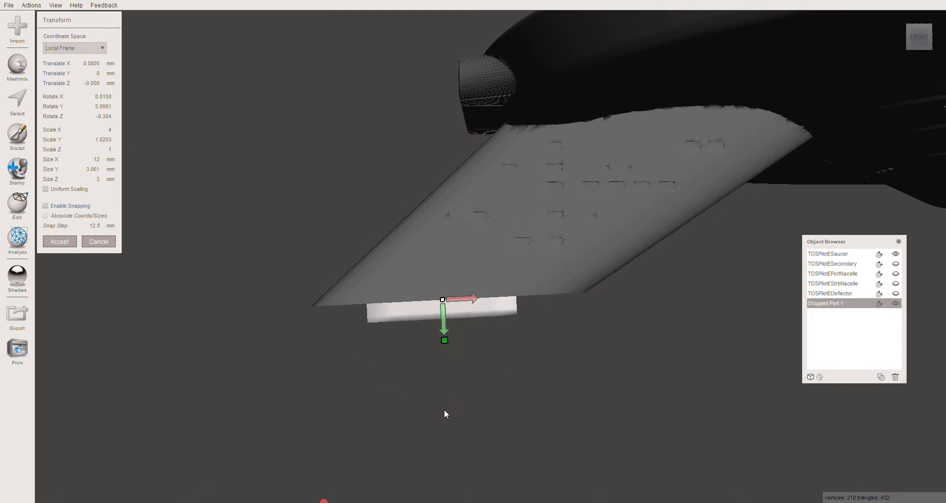
drag(442, 437, 441, 437)
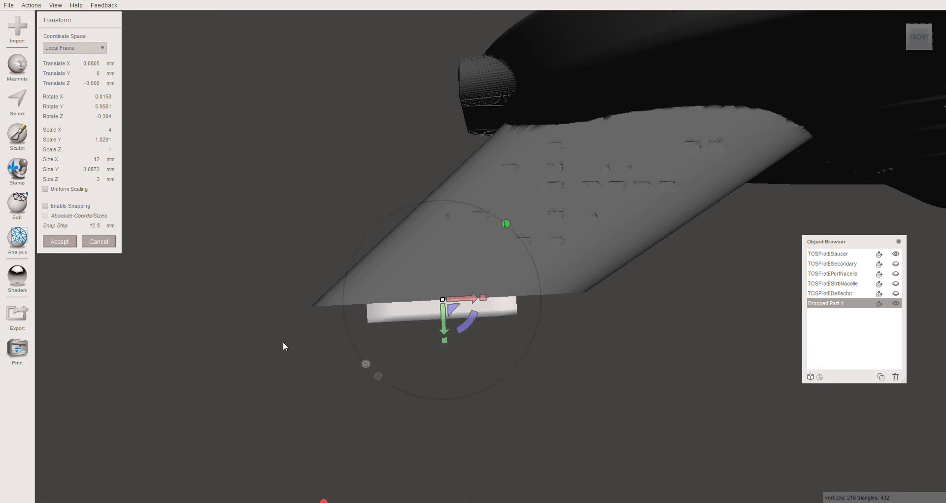
click(91, 169)
text(5)
key(Tab)
- Move the box about 1.05 mm outward along its Y axis from the neck's end face
right_drag(234, 305, 262, 294)
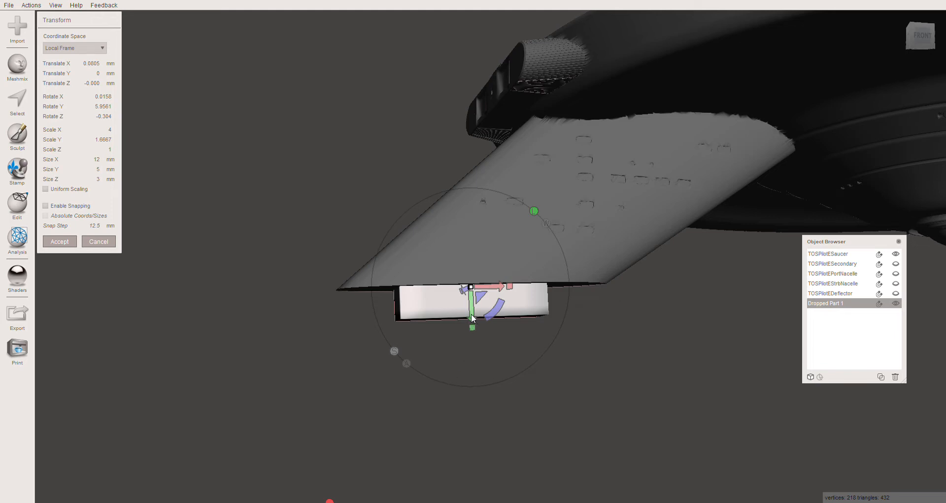
mouse_move(472, 318)
mouse_down()
mouse_move(475, 366)
mouse_move(472, 335)
mouse_up()
right_drag(423, 390, 389, 396)
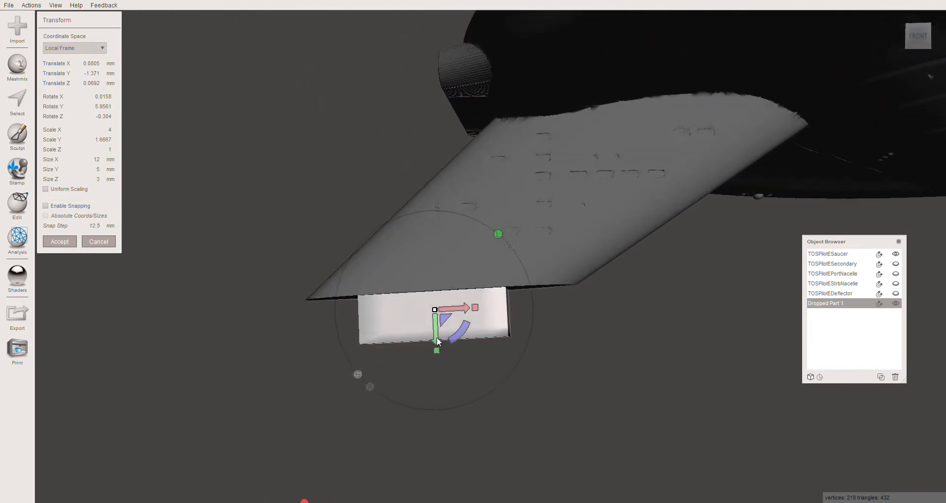
drag(438, 340, 438, 337)
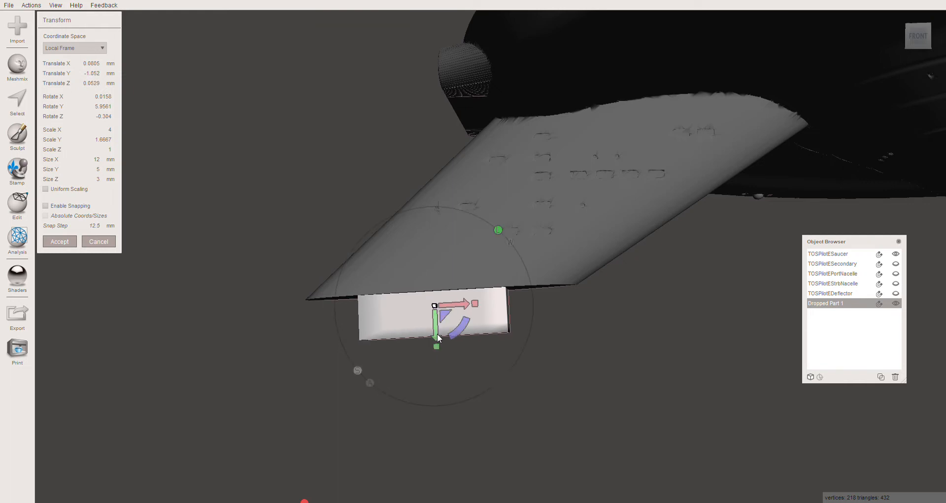
- Set the box's X size to 15 mm and accept the transform
right_drag(429, 382, 427, 272)
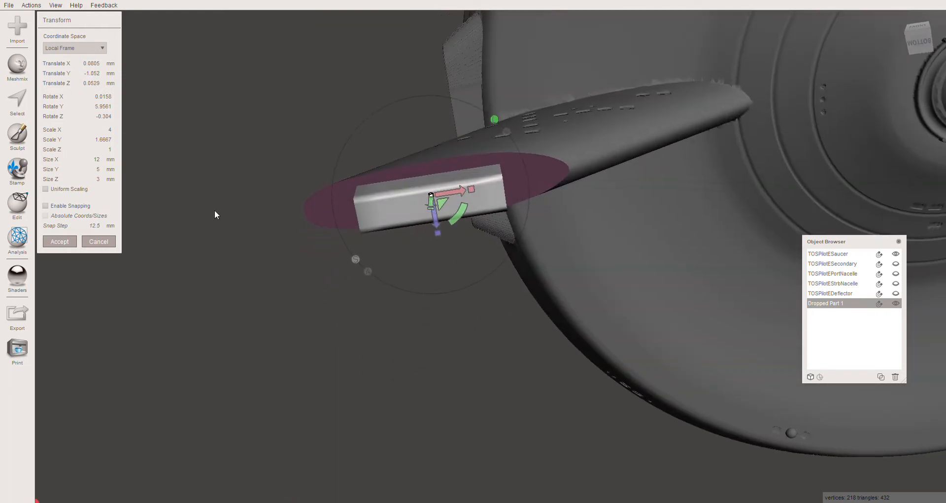
click(97, 160)
key(Return)
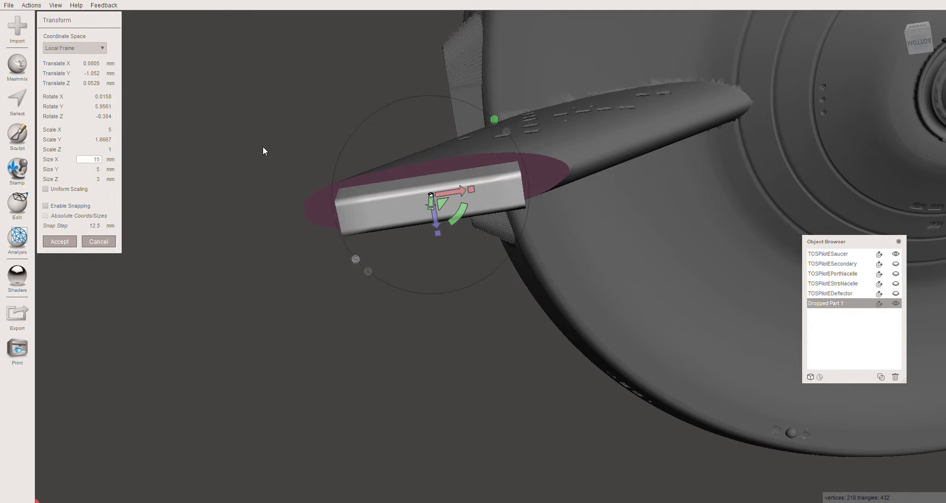
mouse_move(439, 240)
right_down()
mouse_move(453, 281)
mouse_move(508, 337)
mouse_move(547, 327)
mouse_move(595, 339)
mouse_move(447, 329)
mouse_move(361, 270)
mouse_move(273, 279)
mouse_move(356, 323)
mouse_move(442, 335)
mouse_move(463, 363)
mouse_move(476, 342)
mouse_move(463, 341)
mouse_move(454, 244)
right_up()
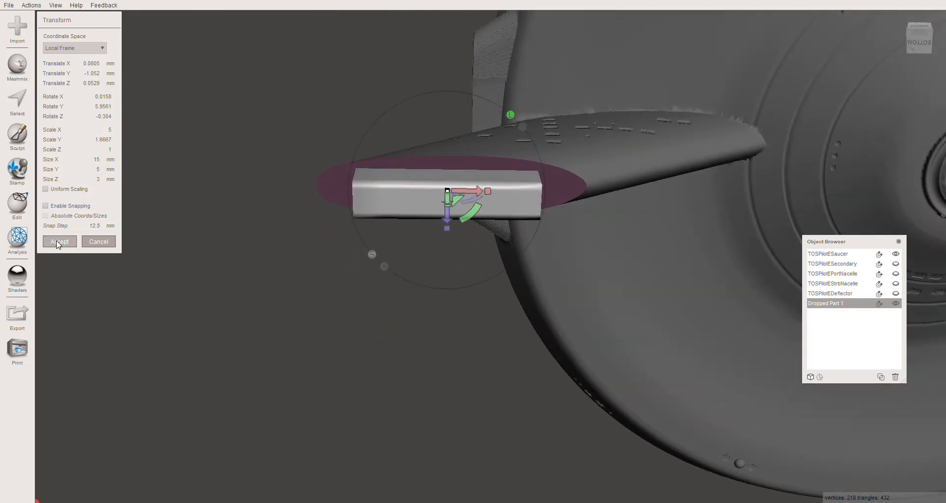
click(60, 242)
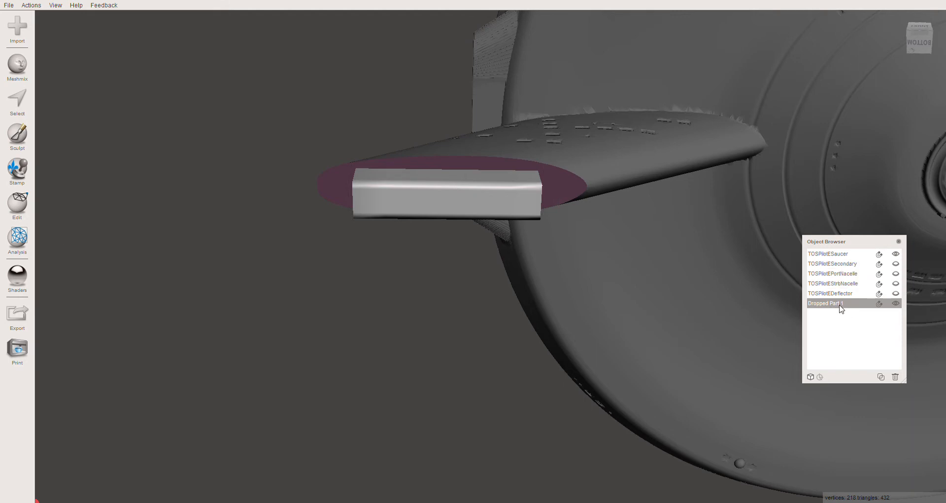
- Show TOSPilotESecondary, hide TOSPilotESaucer, and select the connector box Dropped Part 1
right_drag(583, 168, 547, 251)
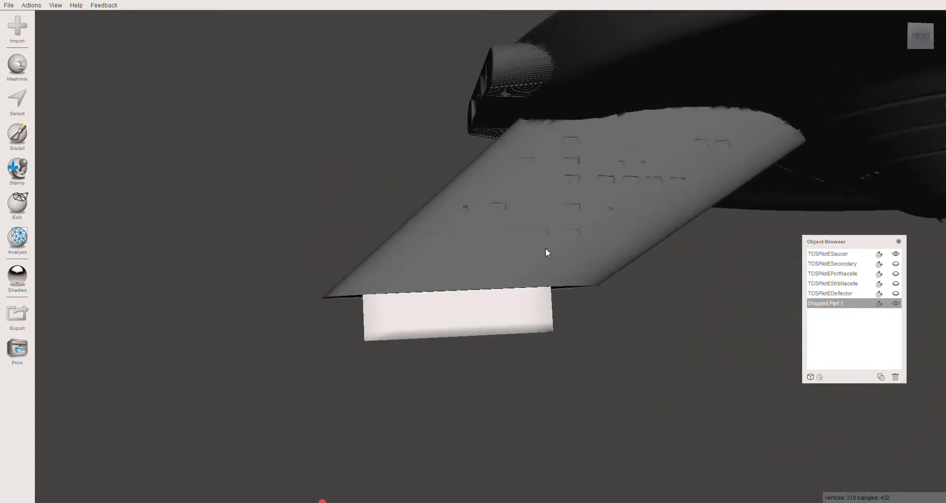
click(545, 254)
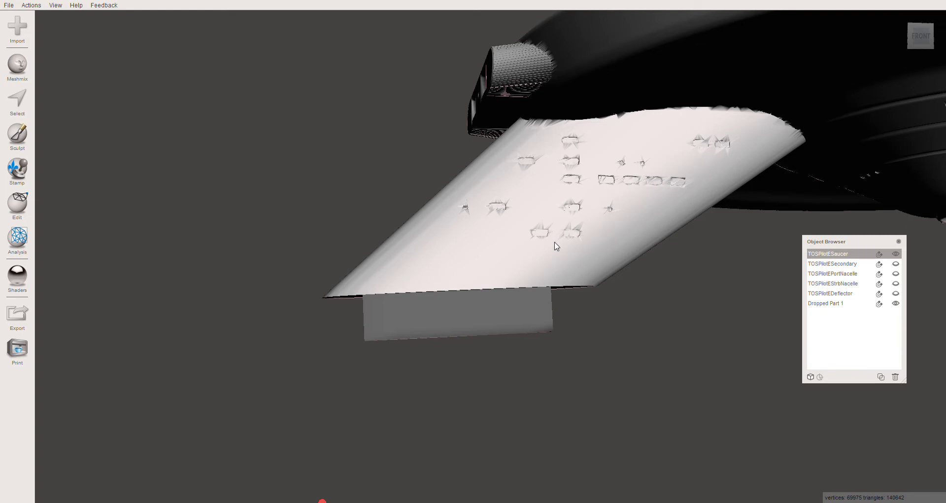
click(484, 318)
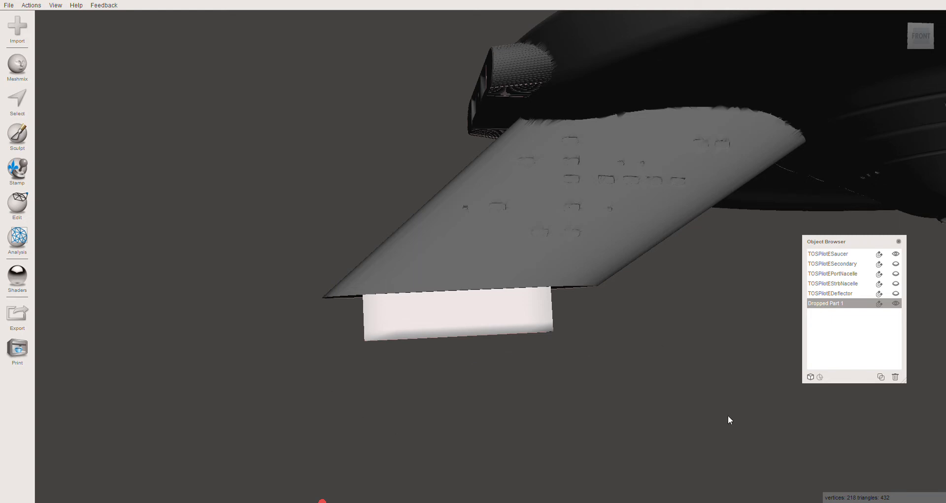
click(896, 264)
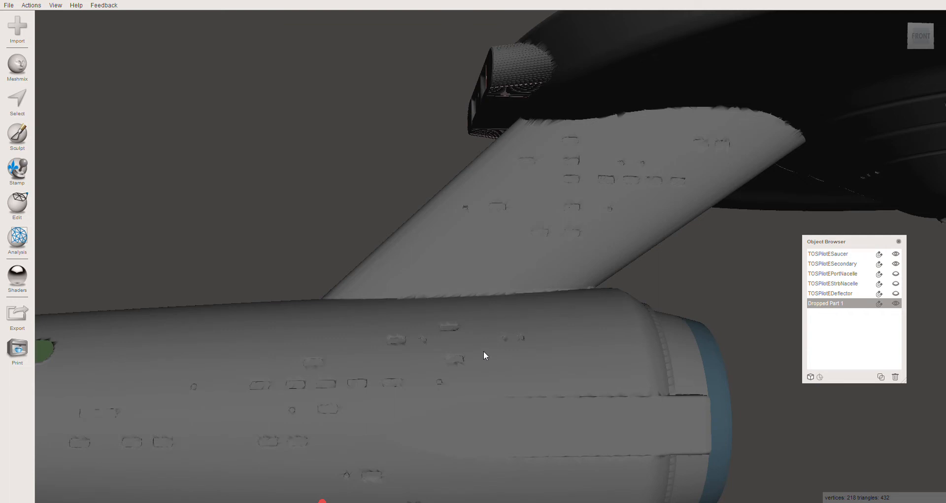
click(630, 187)
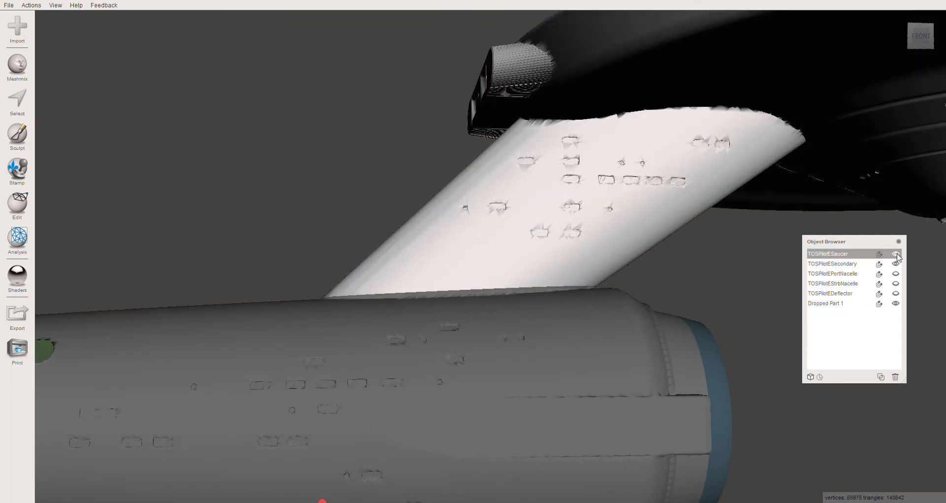
click(896, 254)
click(831, 304)
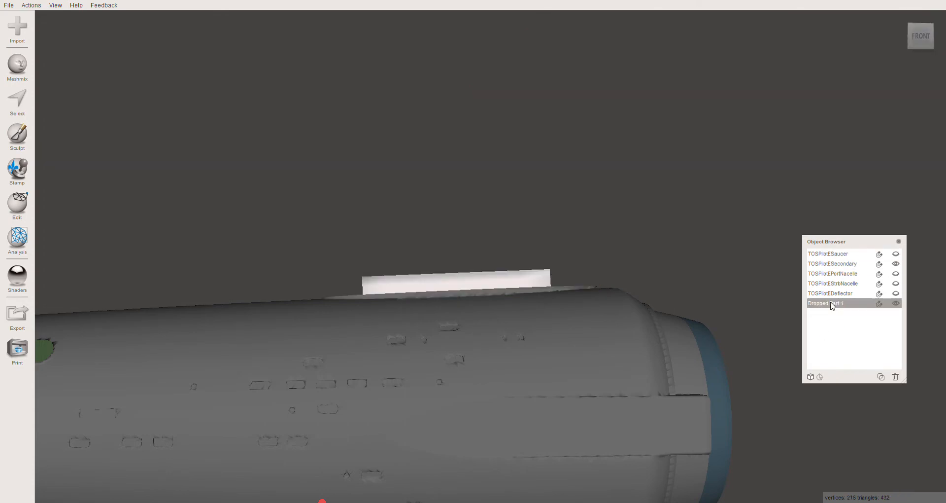
- Duplicate the connector box and hide the original, leaving only the copy on the secondary hull
right_drag(555, 341, 630, 314)
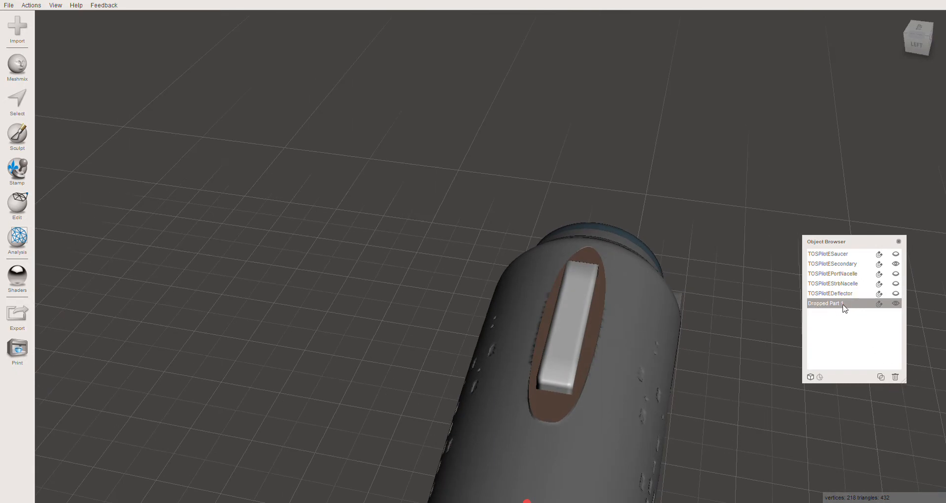
click(881, 377)
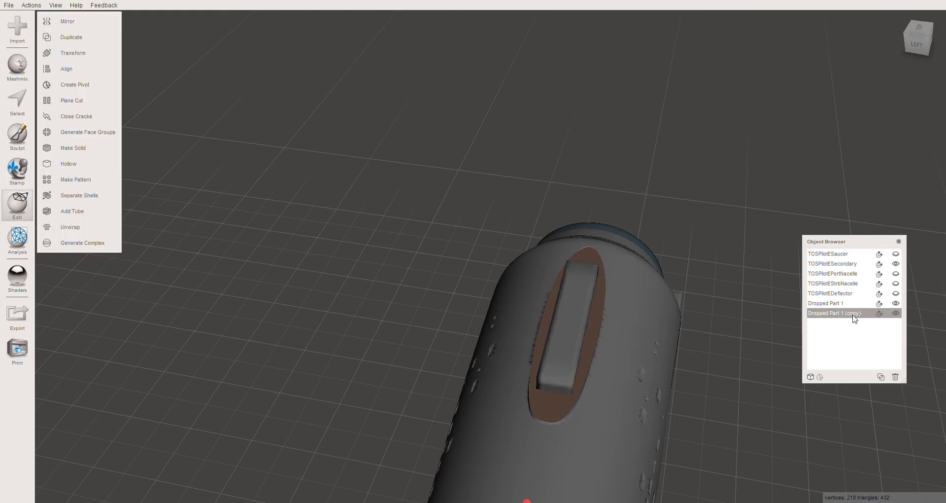
click(897, 304)
- Select the secondary hull first and the box copy second, and start a Boolean Difference between them
click(600, 381)
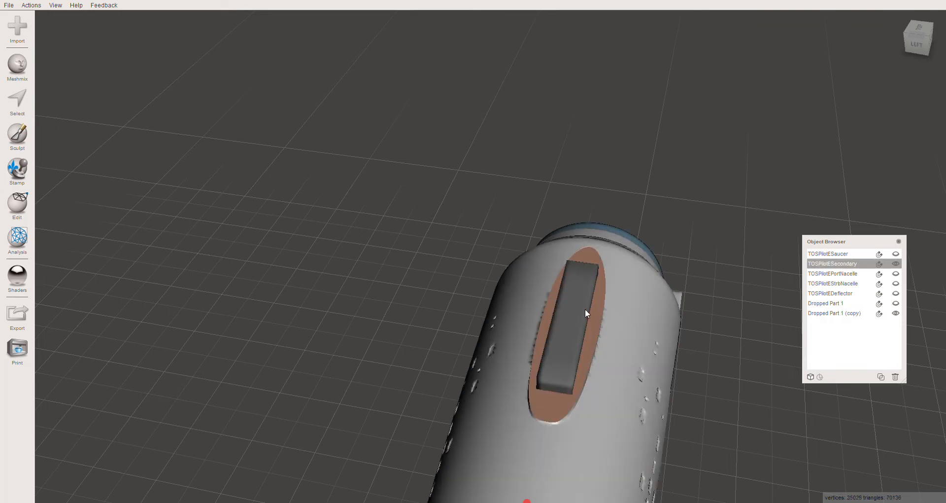
click(569, 341)
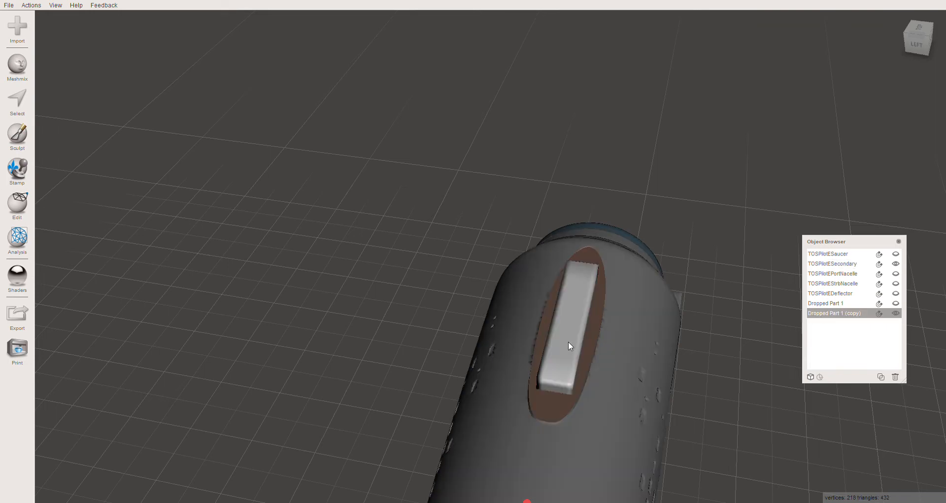
click(625, 345)
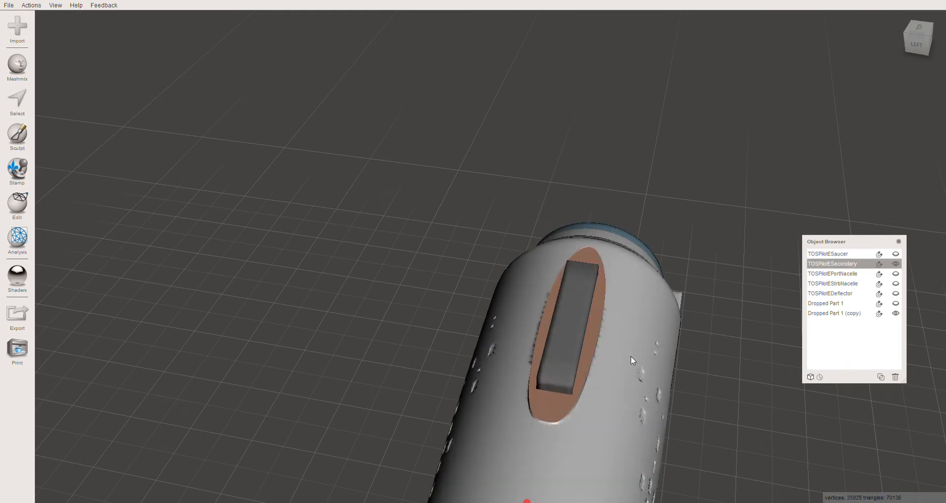
shift+click(563, 348)
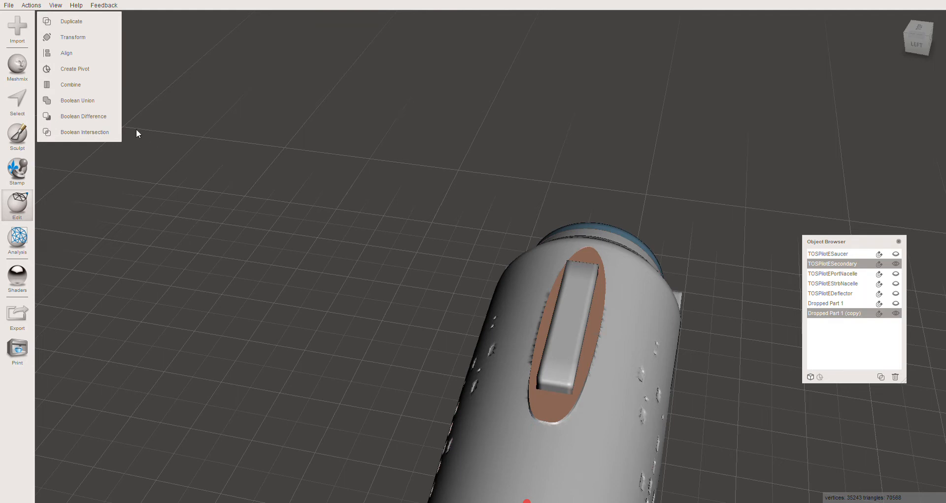
click(76, 121)
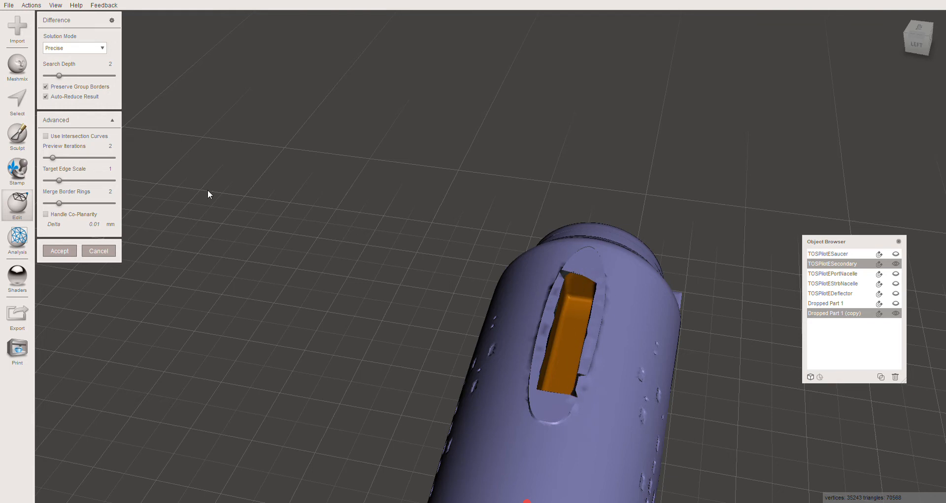
- Turn off Auto-Reduce Result and set the difference's Target Edge Scale to 0.39
click(46, 97)
click(50, 181)
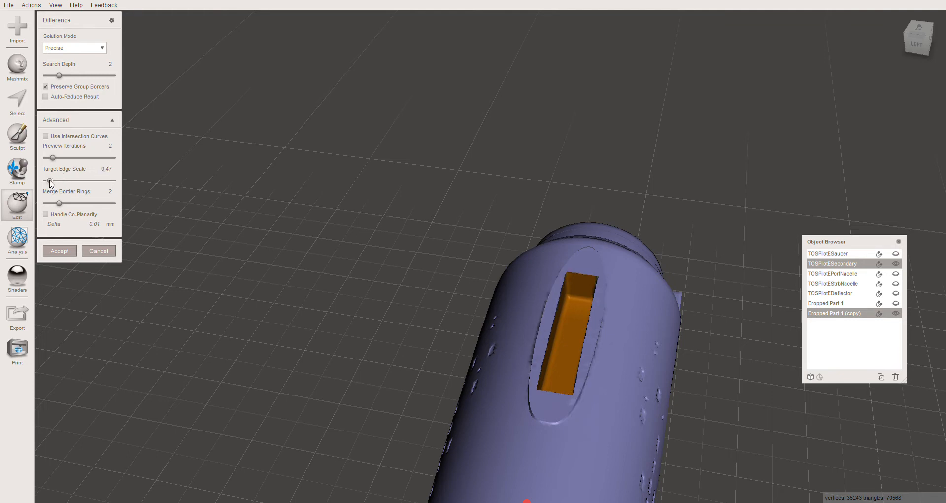
drag(50, 181, 47, 181)
click(79, 180)
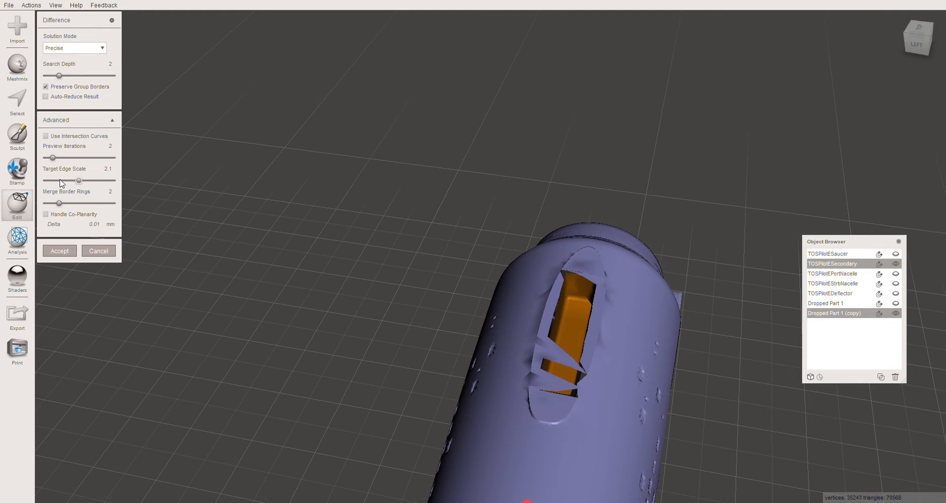
click(60, 180)
click(52, 181)
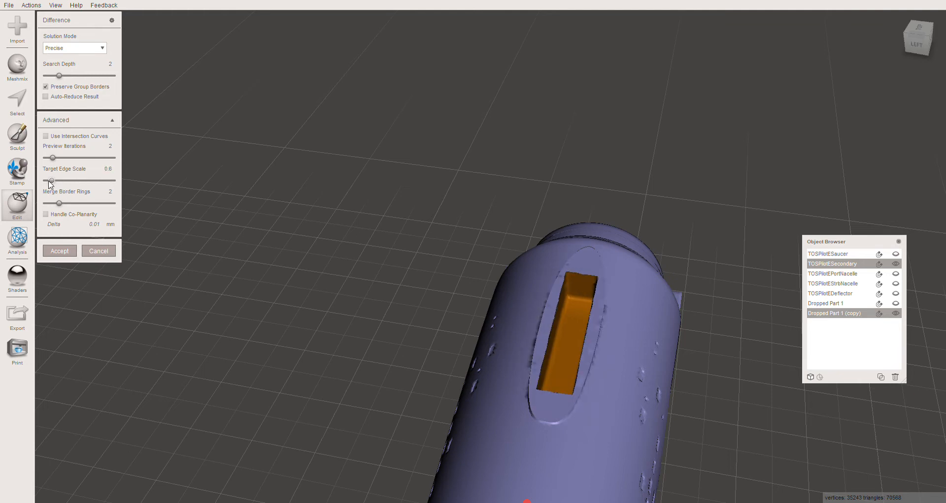
click(47, 181)
- Inspect the socket previewed in the secondary hull from above and accept the Boolean Difference
right_drag(459, 344, 378, 316)
mouse_move(377, 313)
middle_down()
mouse_move(375, 292)
mouse_move(375, 326)
middle_up()
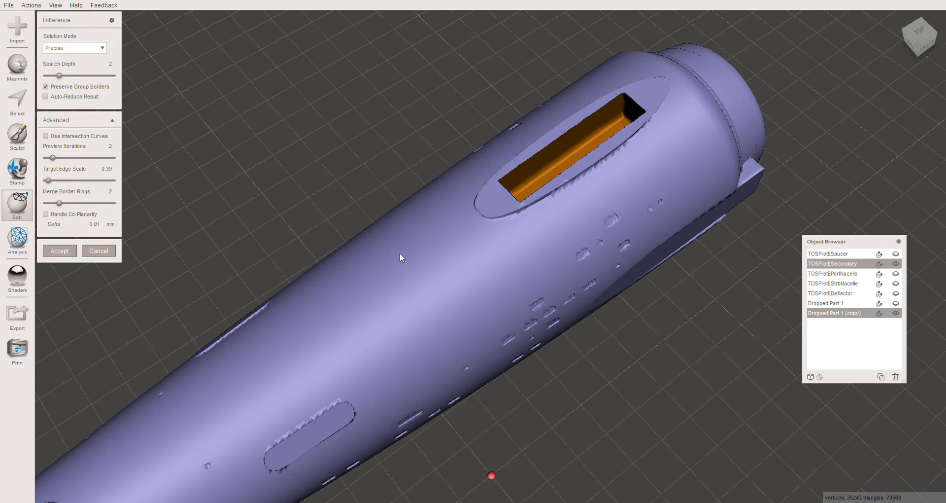
right_drag(289, 181, 309, 198)
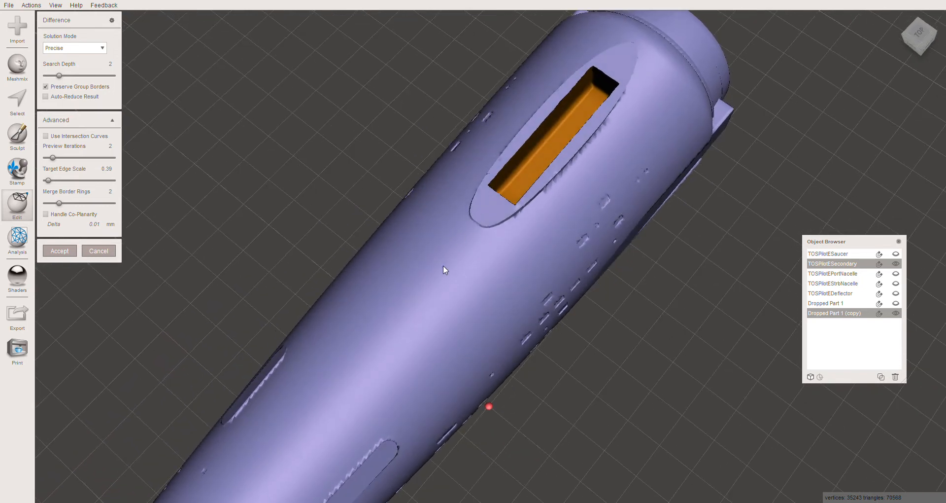
scroll(441, 268, down, 1)
mouse_move(463, 281)
right_down()
mouse_move(433, 236)
mouse_move(468, 217)
mouse_move(502, 215)
mouse_move(553, 264)
mouse_move(448, 252)
mouse_move(469, 266)
right_up()
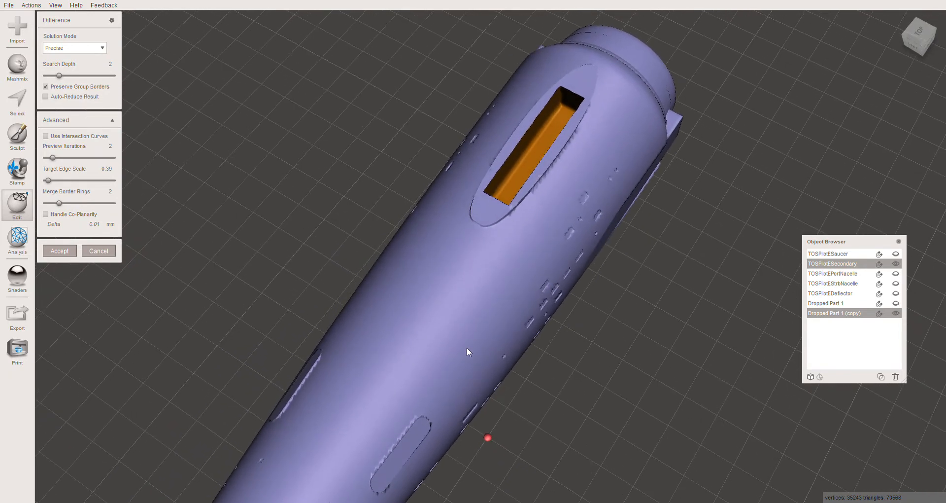
click(59, 251)
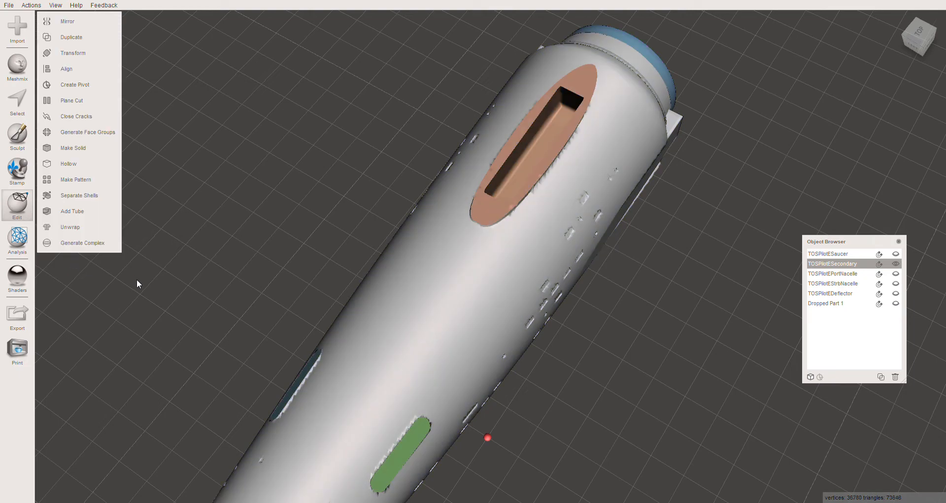
- Inspect the cut socket, select the original connector box, and make it visible on the secondary hull
right_drag(412, 257, 445, 134)
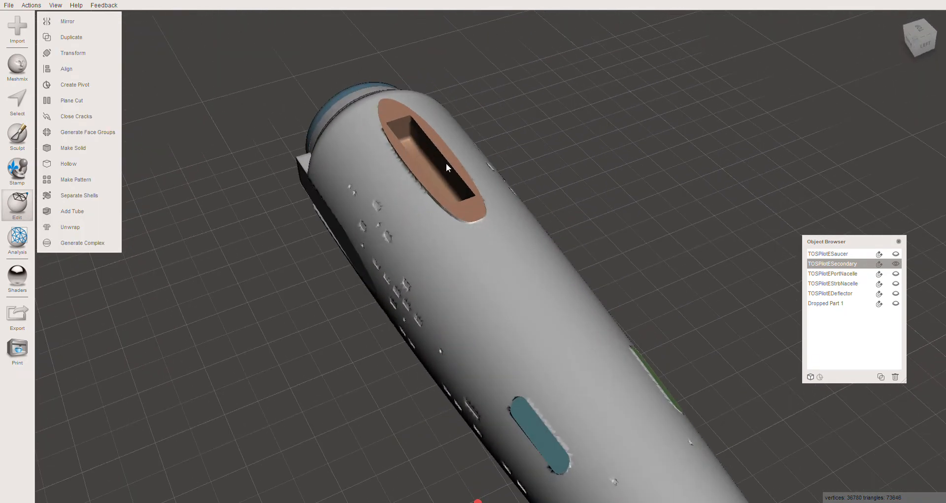
right_drag(451, 205, 516, 158)
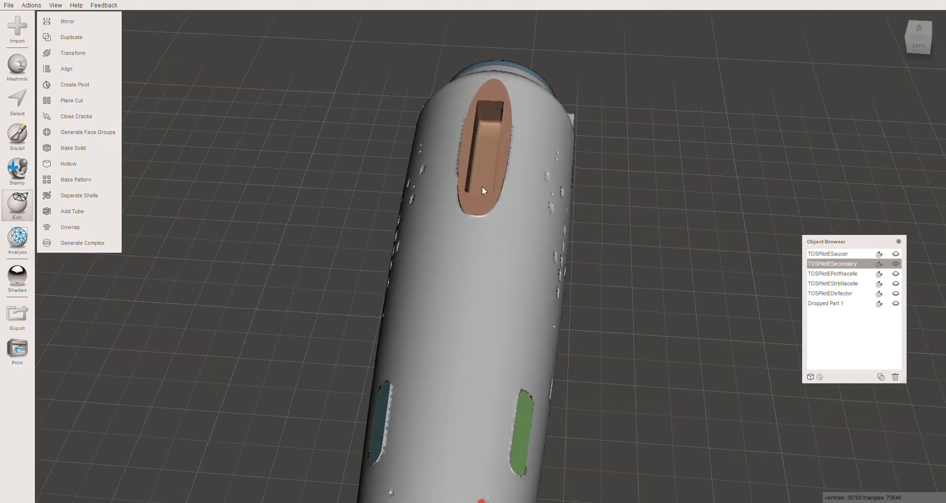
click(846, 306)
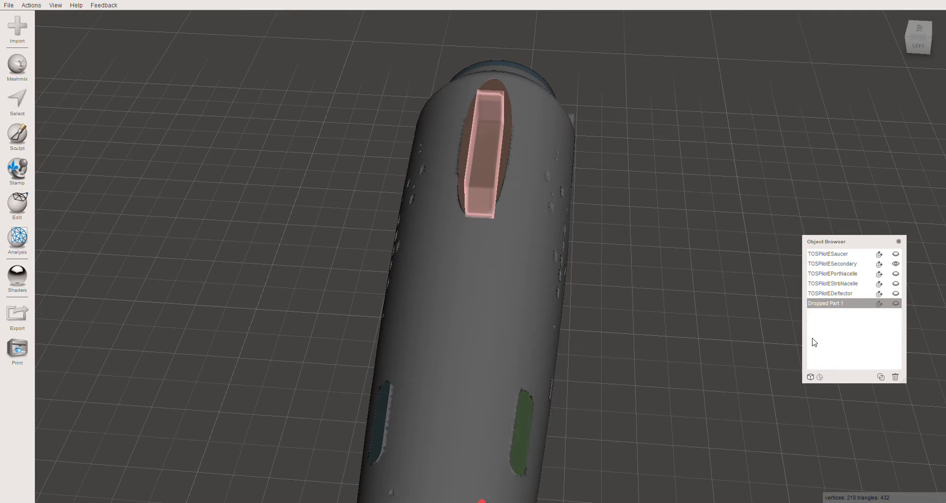
right_drag(705, 329, 628, 304)
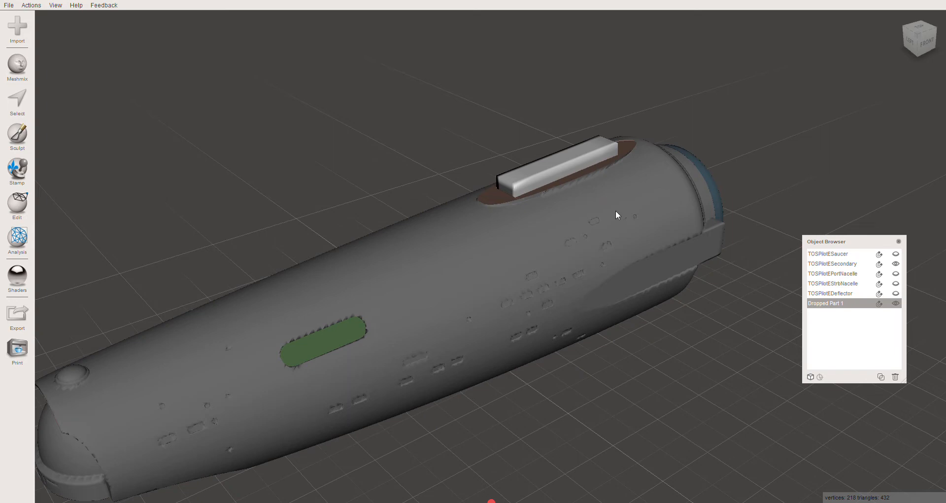
right_drag(616, 211, 648, 289)
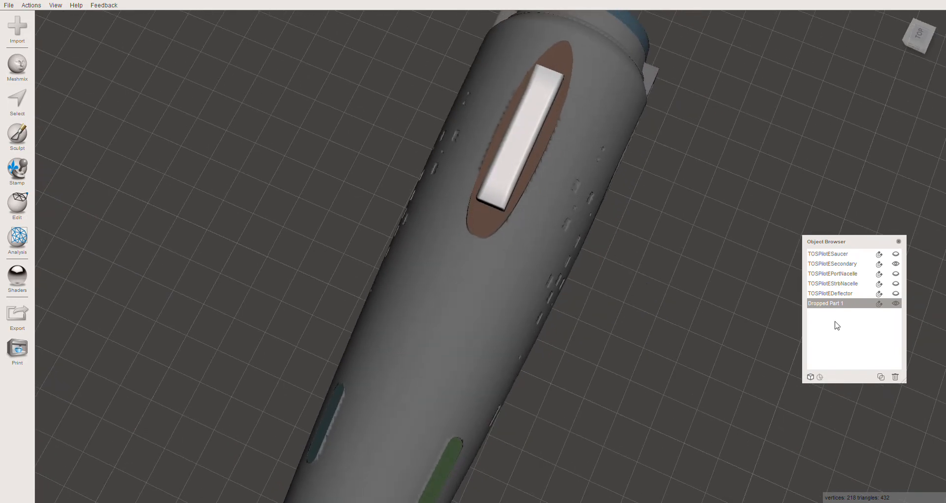
- Hide the connector box, examine the open socket in the secondary hull, and show the box again as the selected object
click(896, 304)
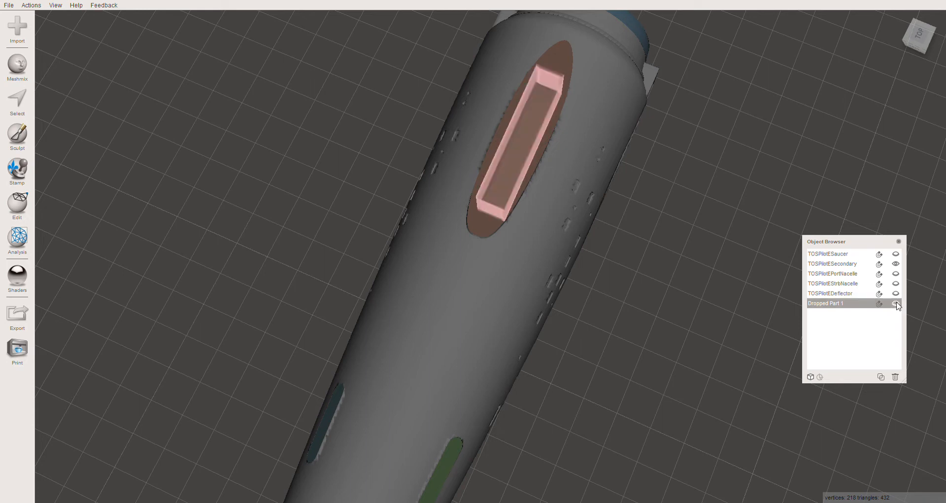
click(497, 232)
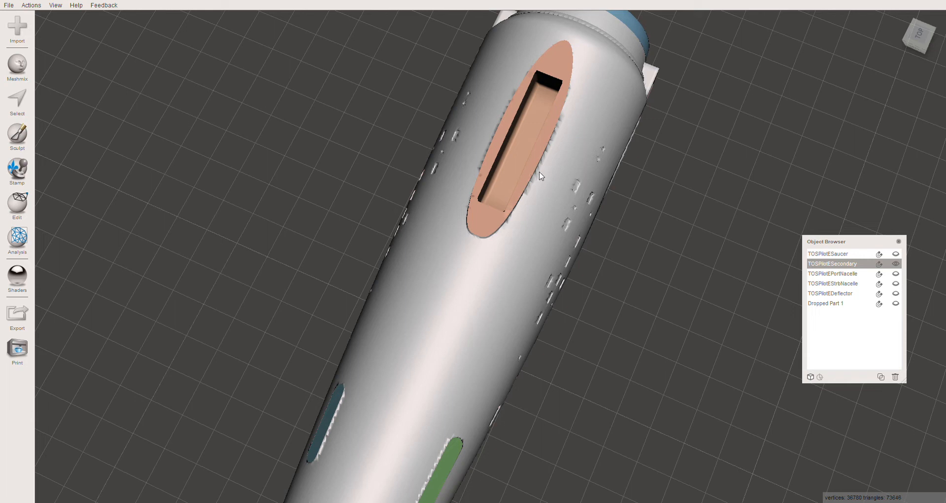
click(829, 307)
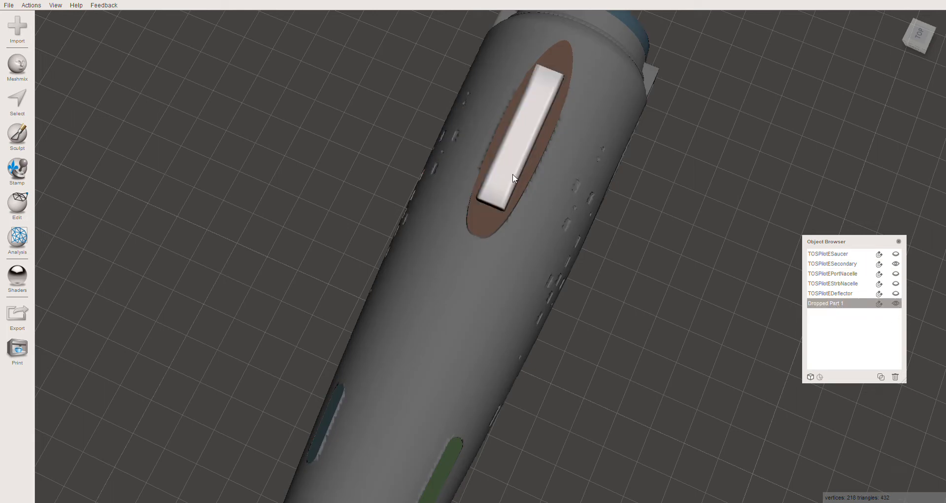
- Transform the connector box with Uniform Scaling turned on, set its scale to 0.95, and accept the change
key(ctrl+t)
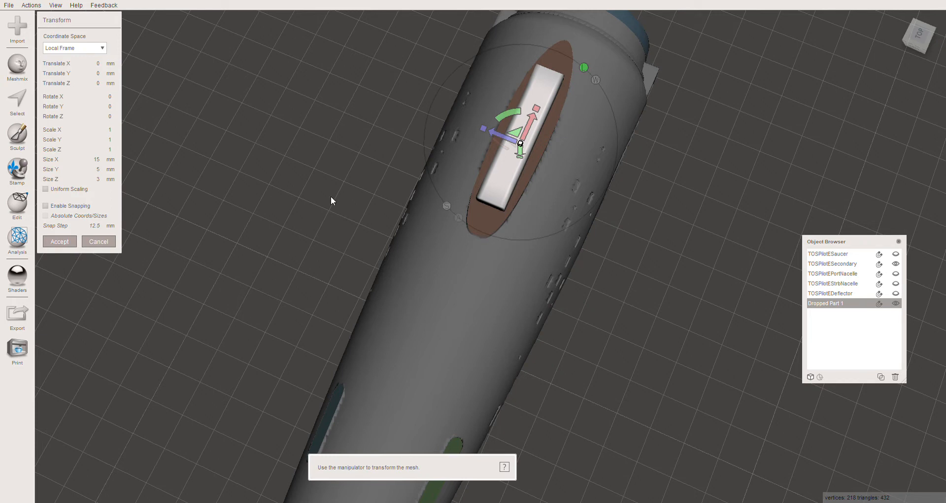
click(46, 190)
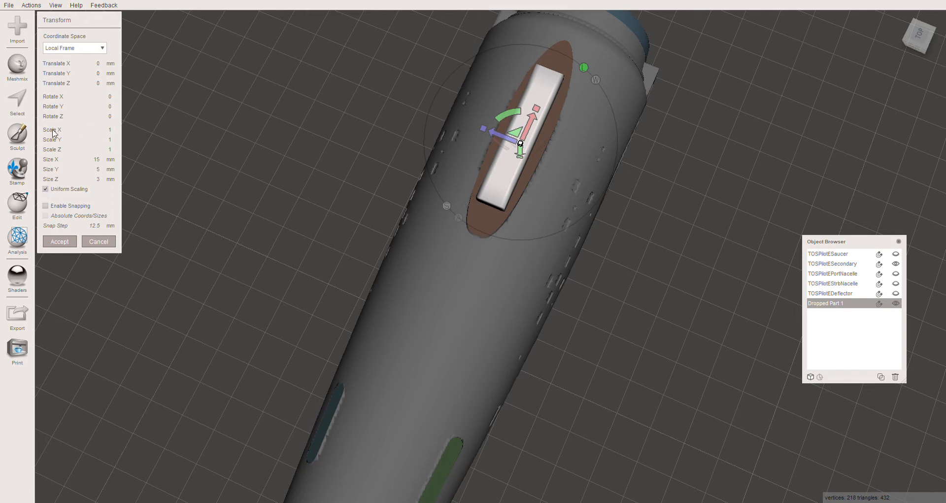
click(96, 130)
key(Tab)
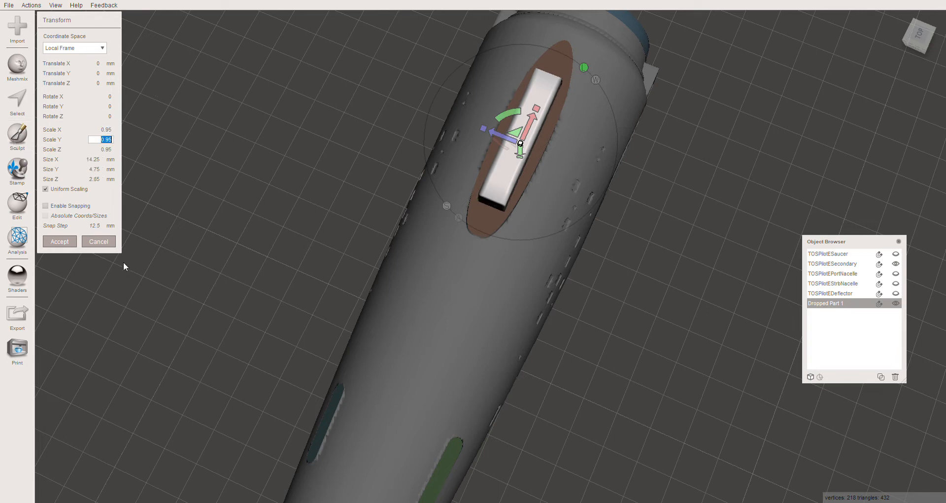
right_drag(301, 269, 537, 150)
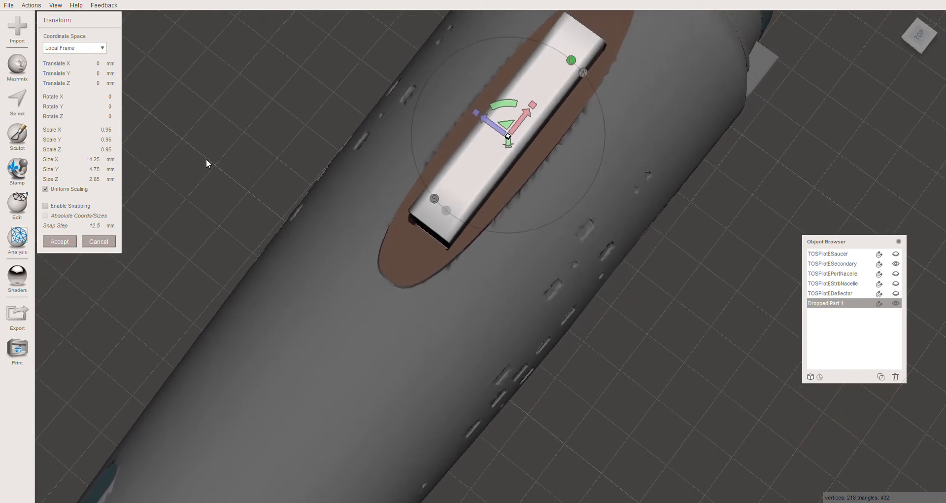
drag(110, 133, 114, 134)
click(54, 241)
right_drag(355, 275, 397, 249)
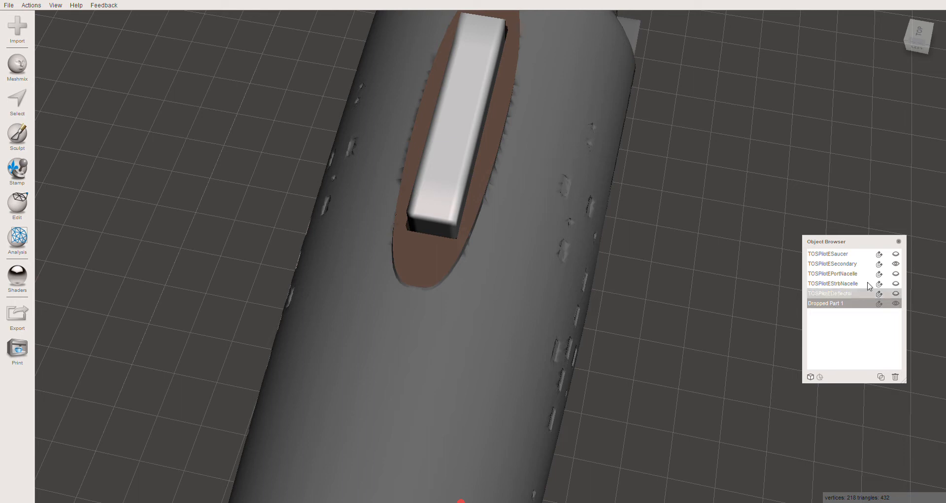
- Hide the secondary hull and show the saucer, exposing the connector box at the base of the neck
click(895, 265)
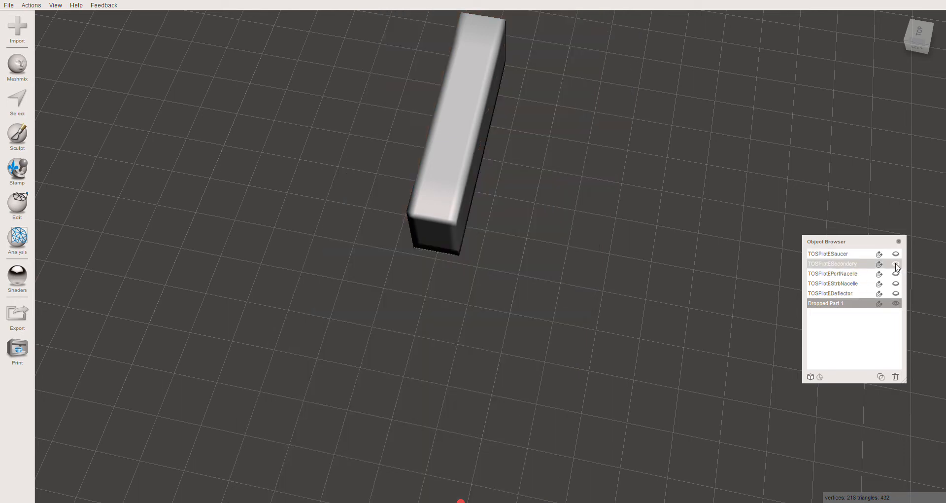
click(851, 256)
click(896, 255)
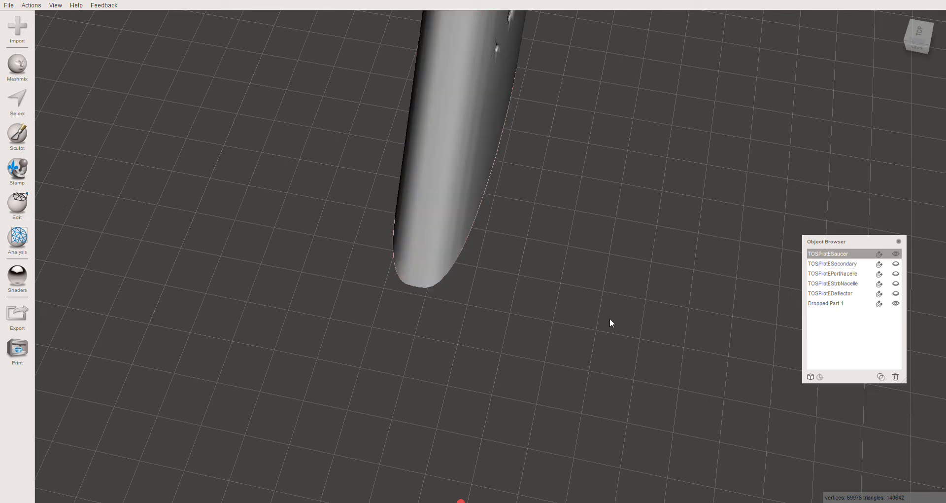
right_drag(610, 318, 547, 76)
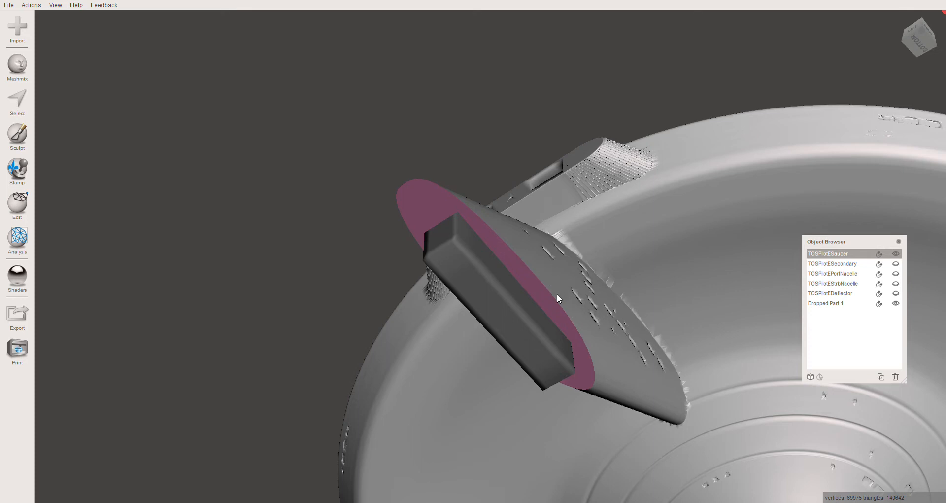
- Combine the saucer and the connector box into one object and inspect the peg from the front
shift+click(523, 319)
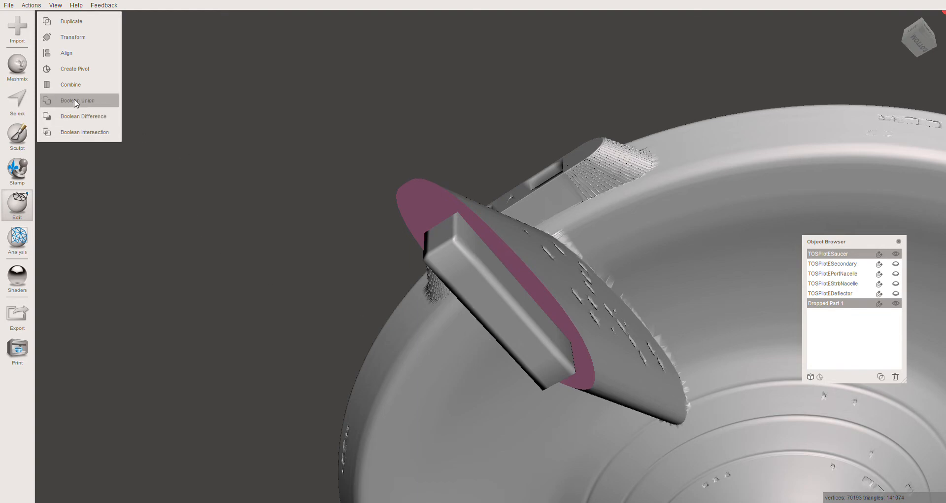
click(70, 85)
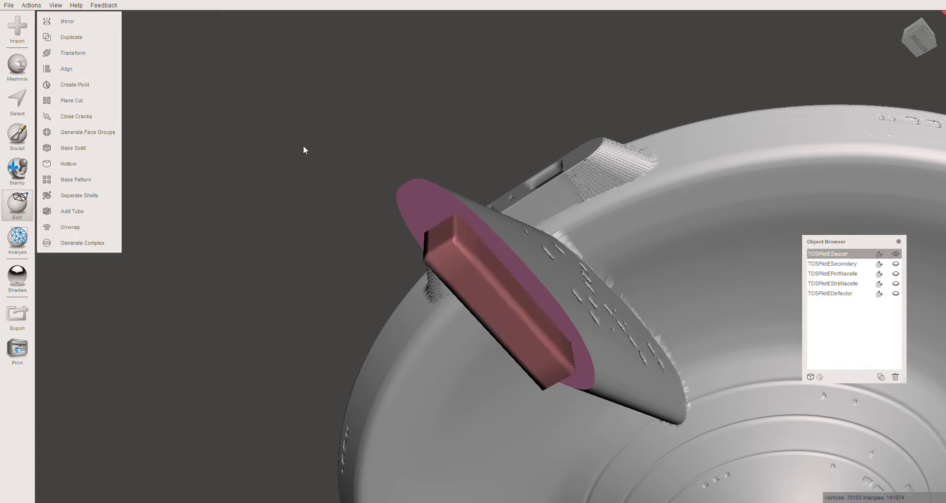
right_drag(303, 145, 454, 238)
scroll(277, 249, down, 8)
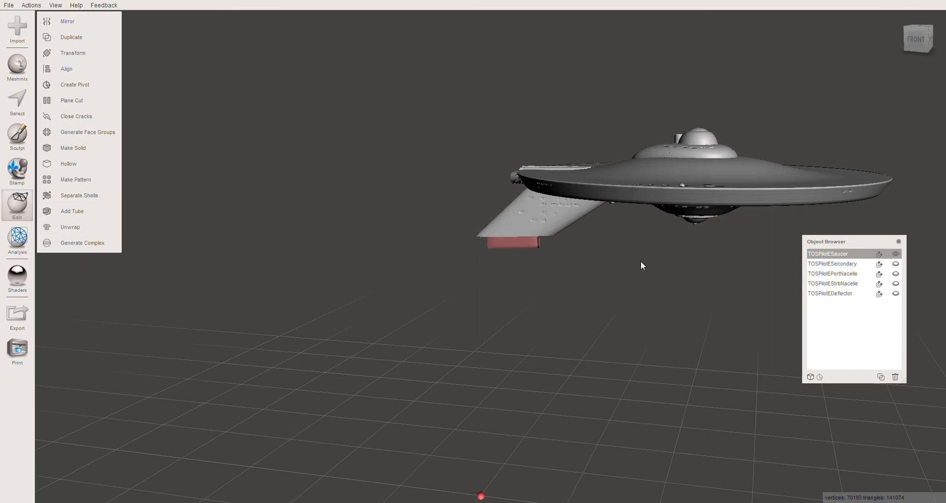
middle_drag(641, 261, 626, 255)
right_drag(530, 250, 554, 247)
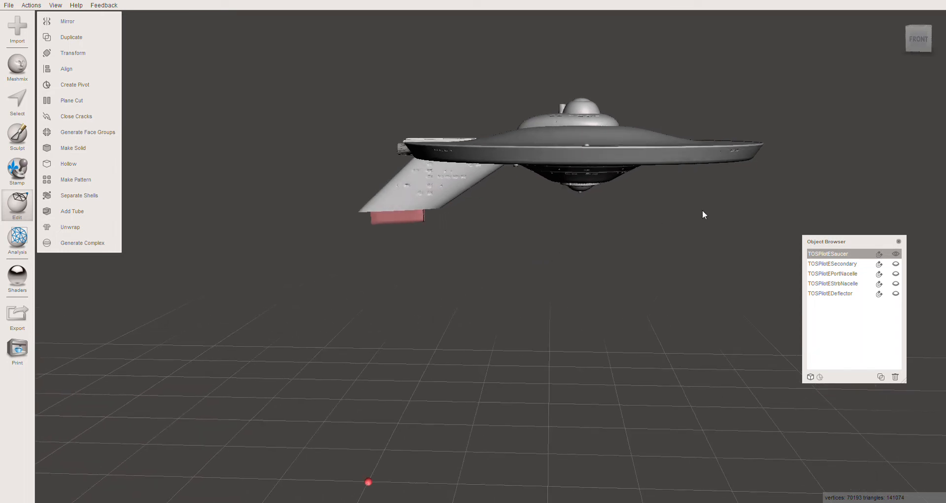
- Hide the saucer, show the secondary hull to check its socket from behind, and hide the hull again
click(896, 254)
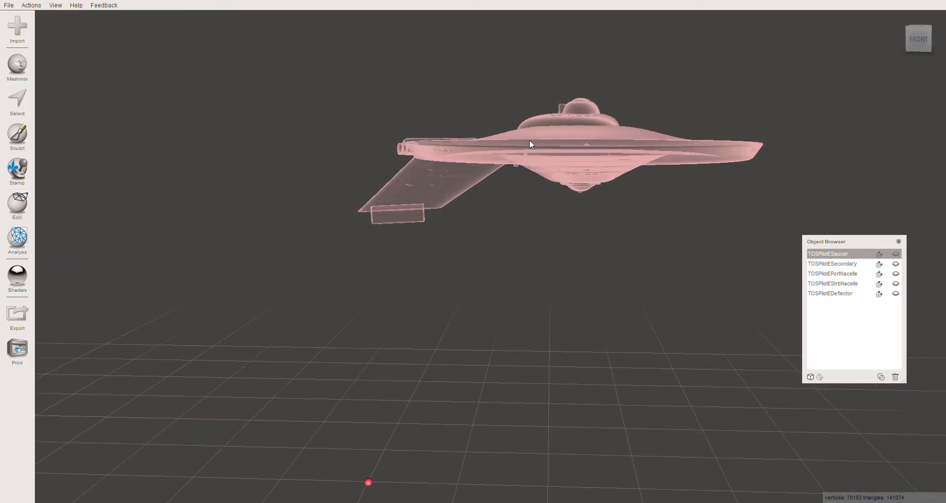
click(843, 266)
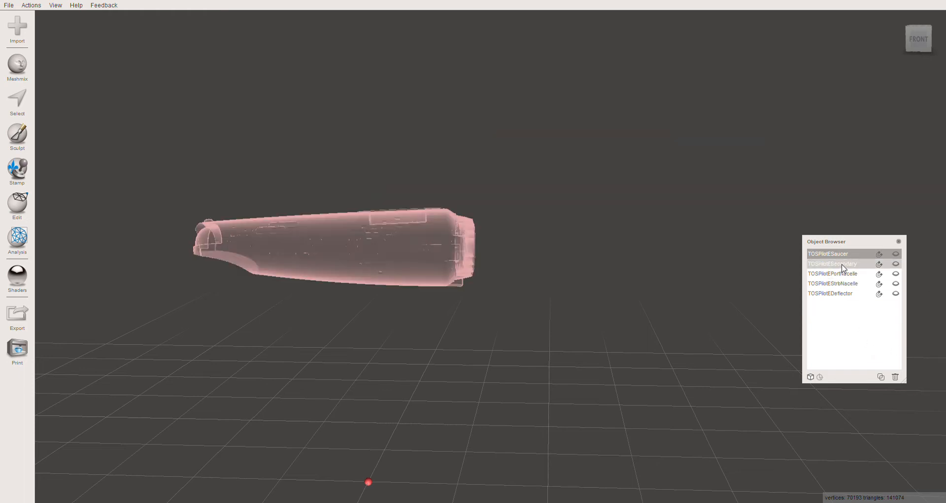
click(896, 264)
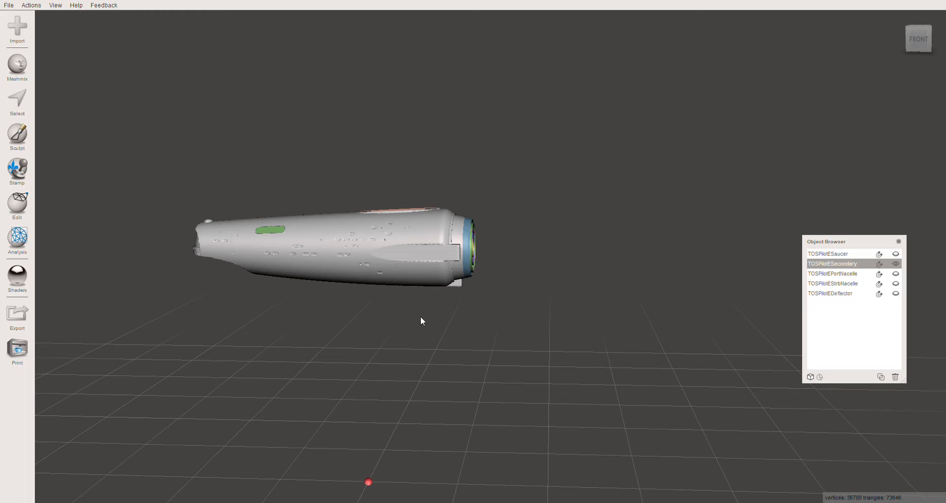
right_drag(421, 320, 532, 325)
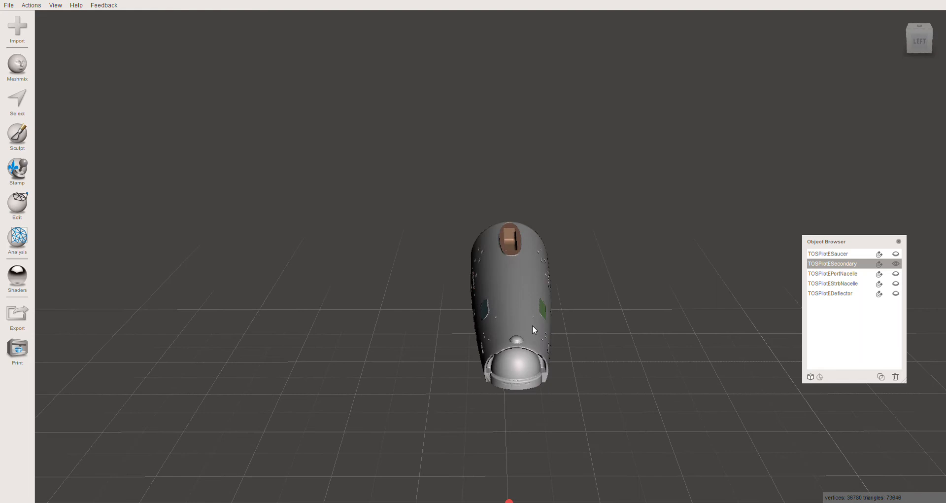
click(895, 263)
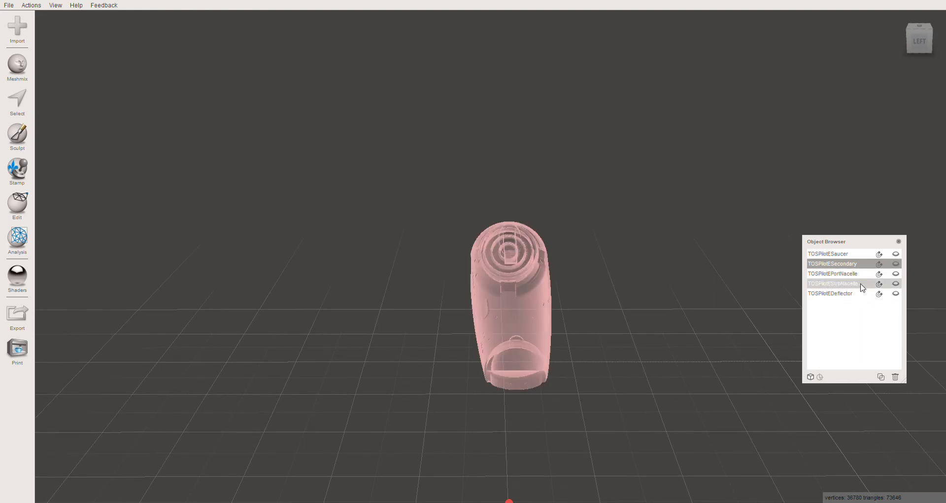
- Show the port and starboard nacelles and select the port nacelle from below
click(896, 284)
click(896, 273)
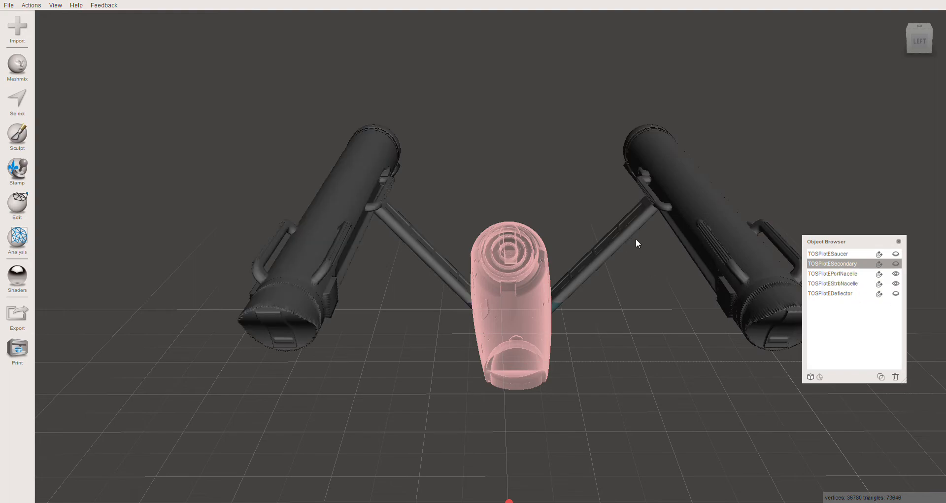
click(621, 233)
right_drag(635, 362, 488, 253)
middle_drag(559, 274, 601, 274)
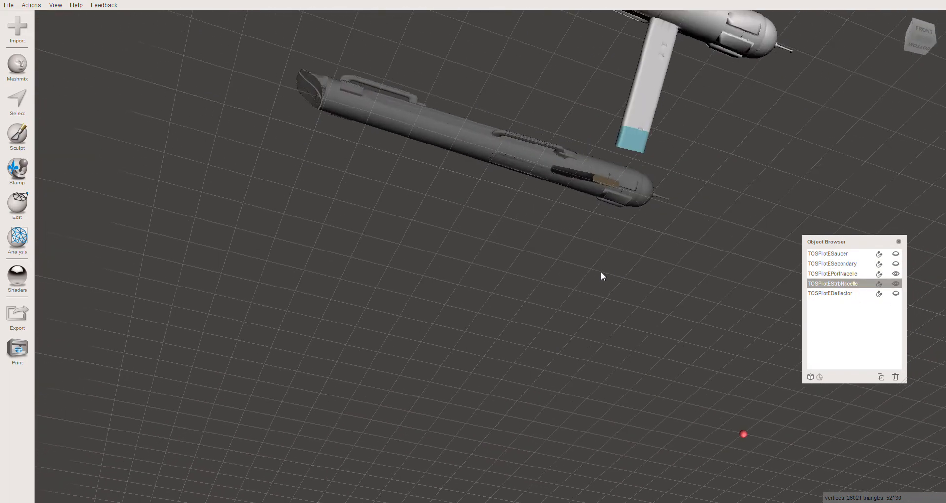
right_drag(610, 279, 559, 217)
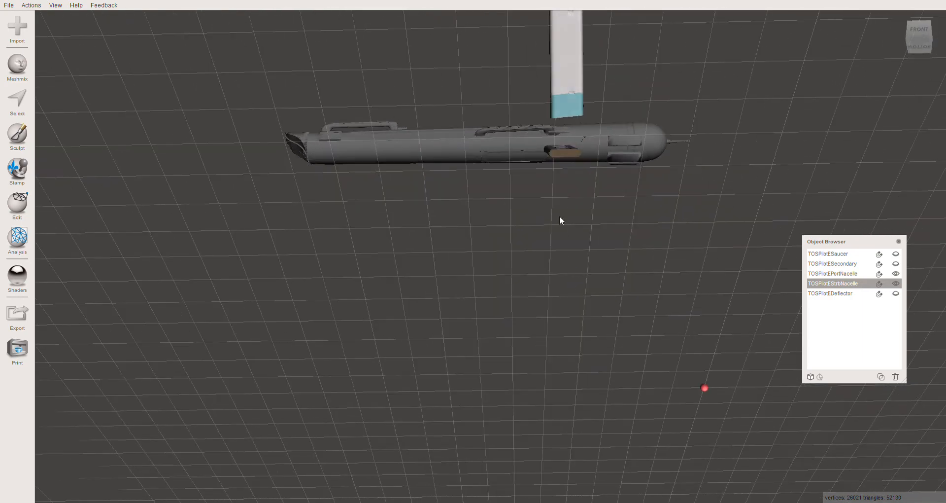
click(570, 153)
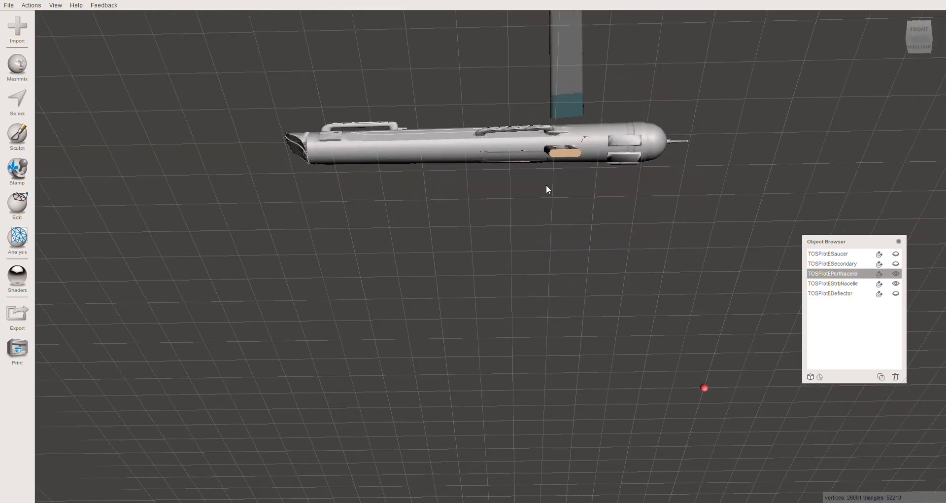
- Place a box primitive on the orange pylon mounting face of the port nacelle
right_drag(543, 185, 497, 224)
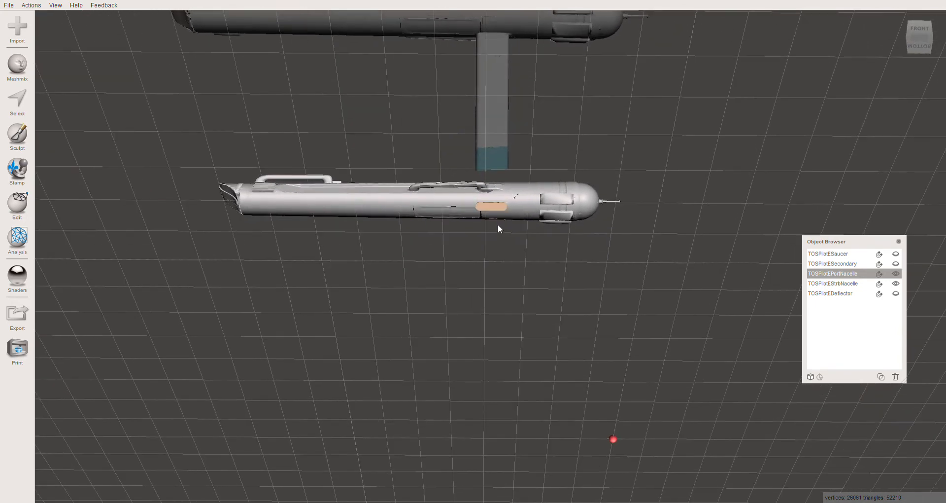
scroll(495, 225, up, 3)
scroll(495, 225, down, 3)
scroll(494, 222, up, 2)
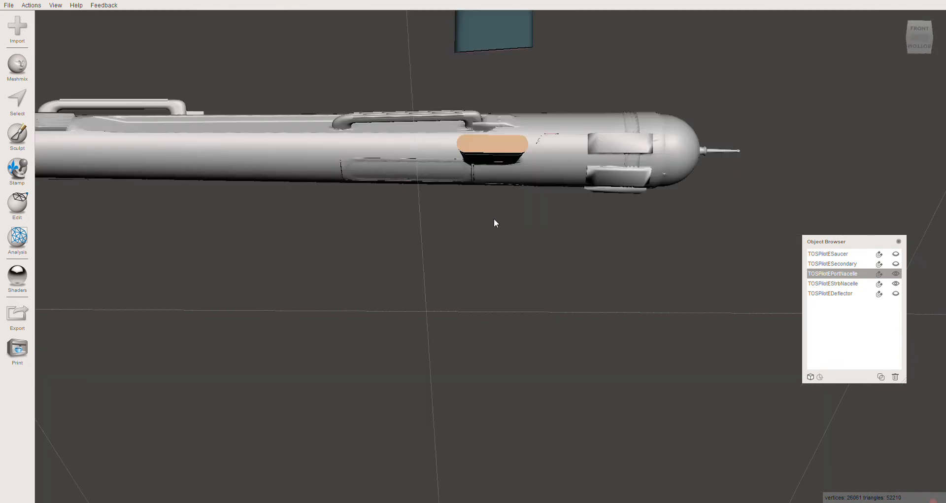
right_drag(494, 218, 495, 222)
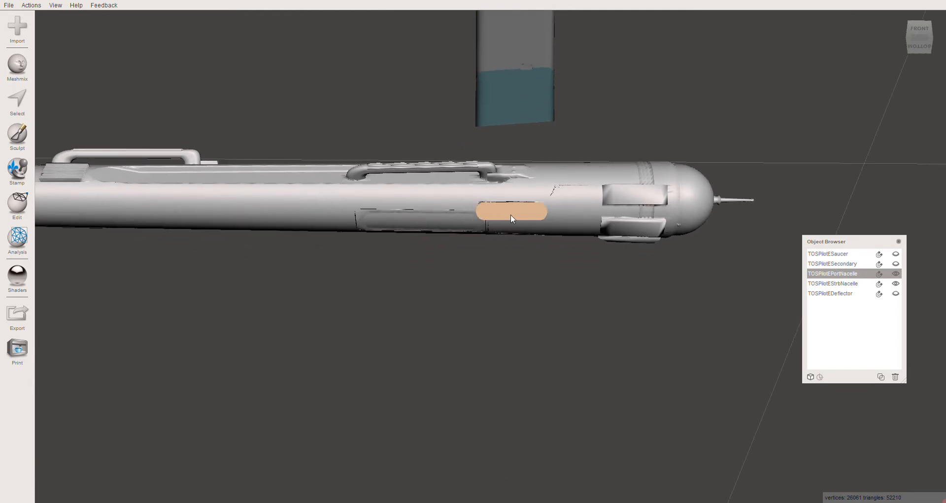
click(19, 66)
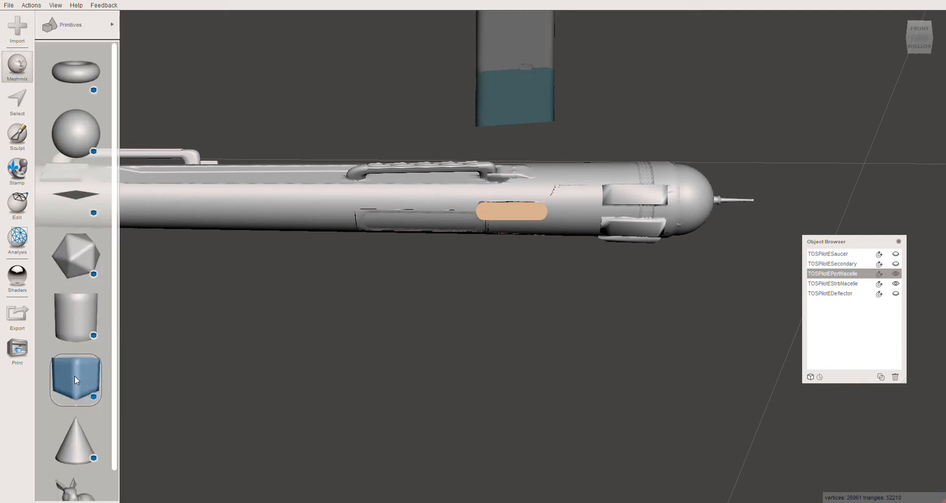
drag(76, 378, 512, 215)
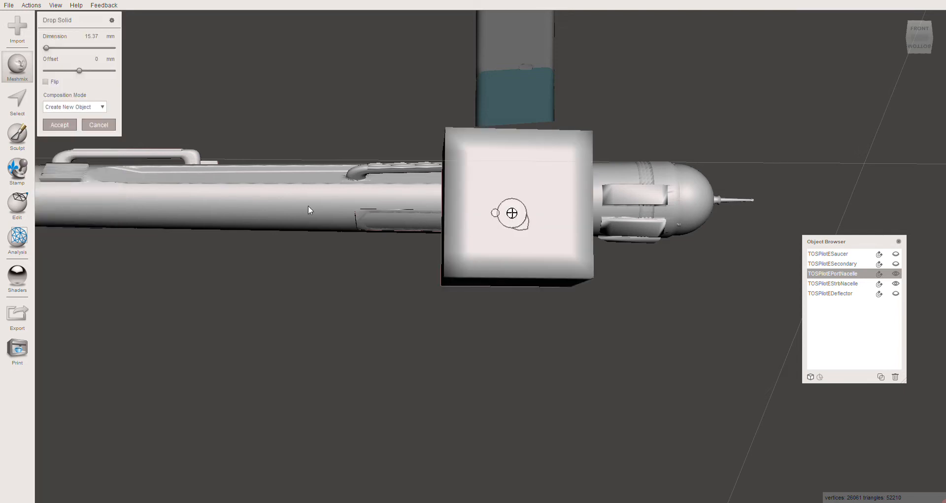
- Try a dimension of 2 mm for the dropped box and reduce it to 1.5 mm
click(87, 40)
text(2)
key(Return)
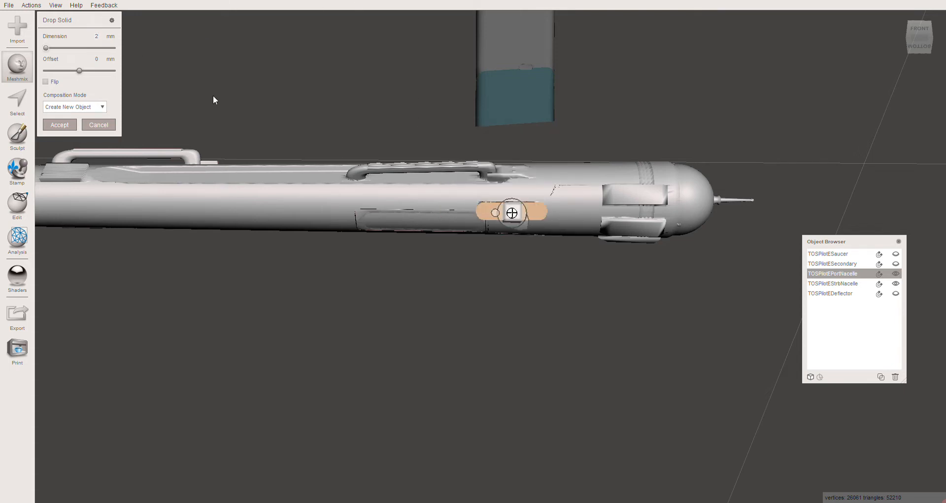
click(97, 36)
key(Return)
- Centre the small box on the port nacelle's orange mounting face and accept it as a new object
scroll(500, 217, up, 2)
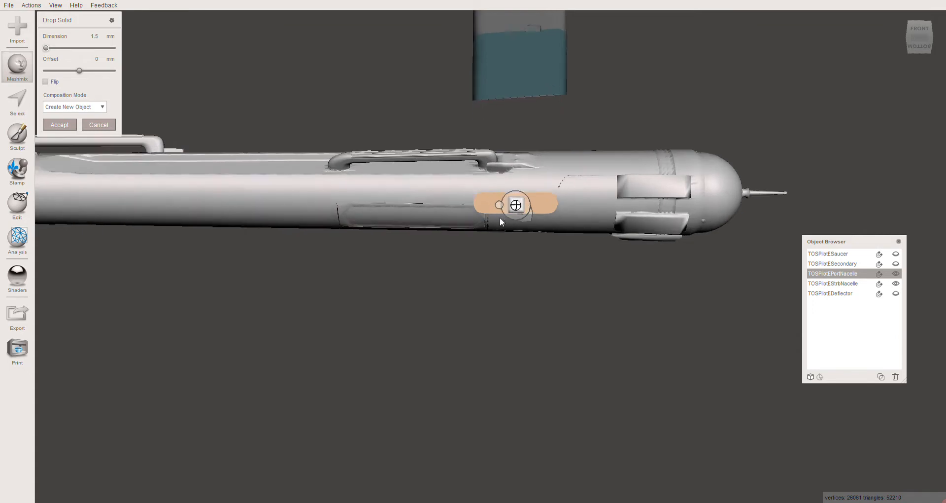
scroll(499, 217, up, 3)
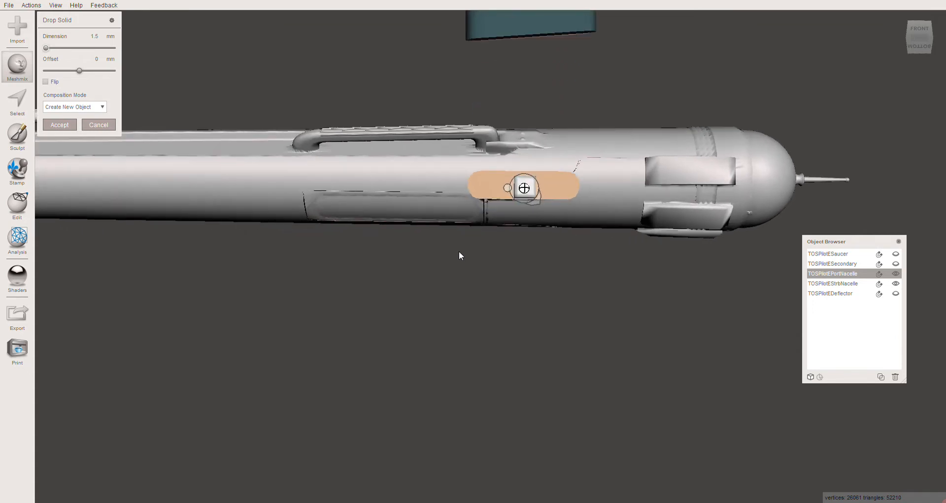
middle_drag(459, 251, 457, 251)
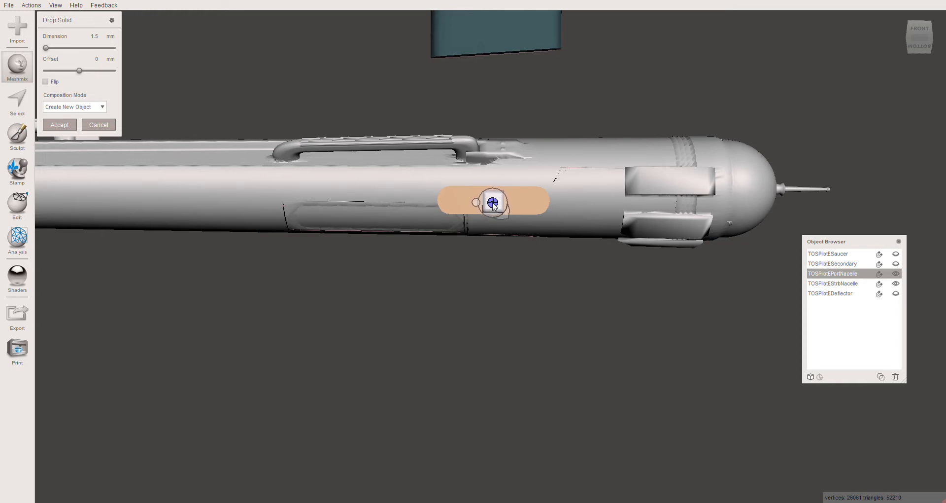
drag(492, 203, 494, 201)
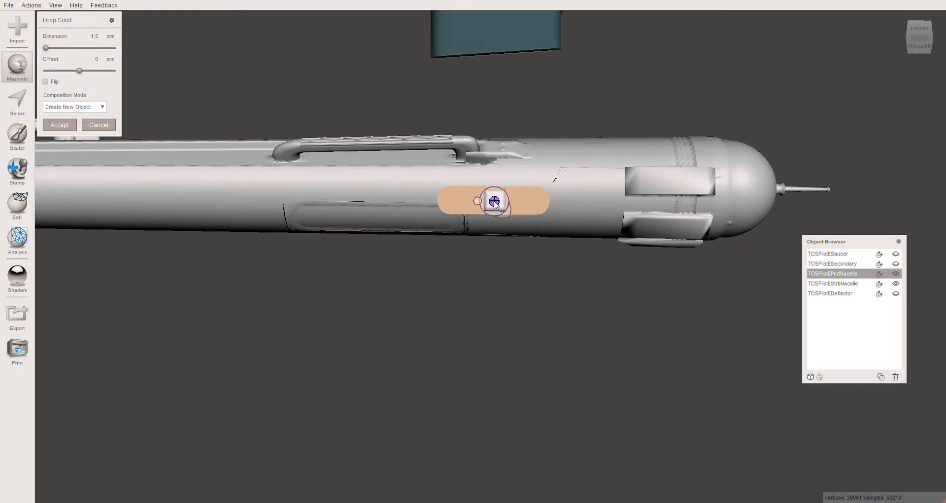
click(60, 127)
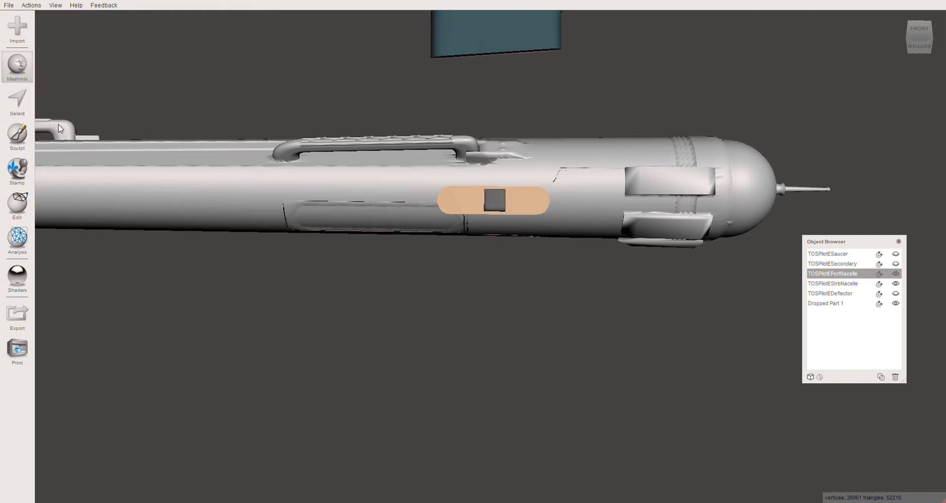
- Transform the small dropped box, rotating it about 6.2° to line up with the port nacelle's pylon
right_drag(481, 286, 346, 349)
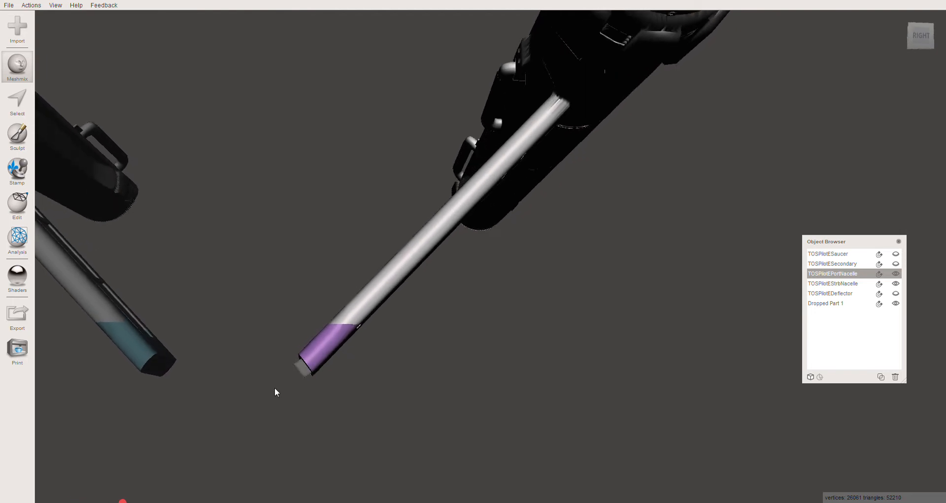
click(302, 371)
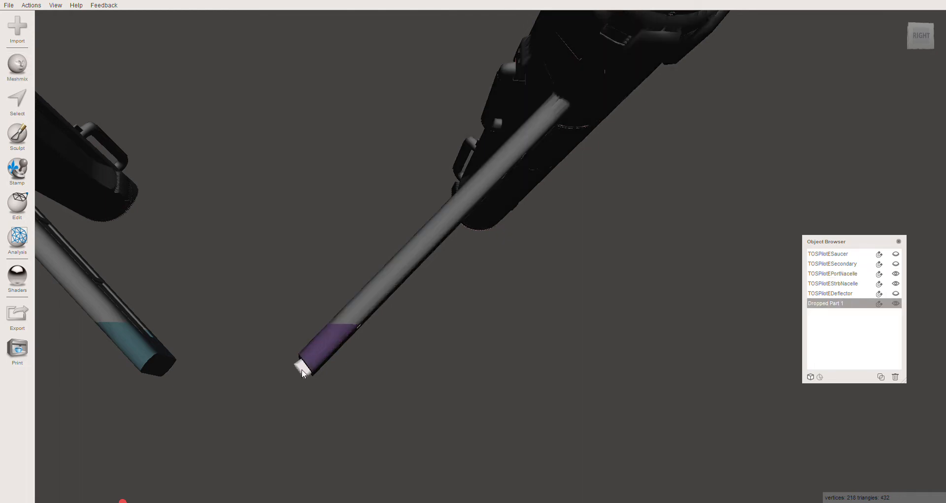
key(ctrl+t)
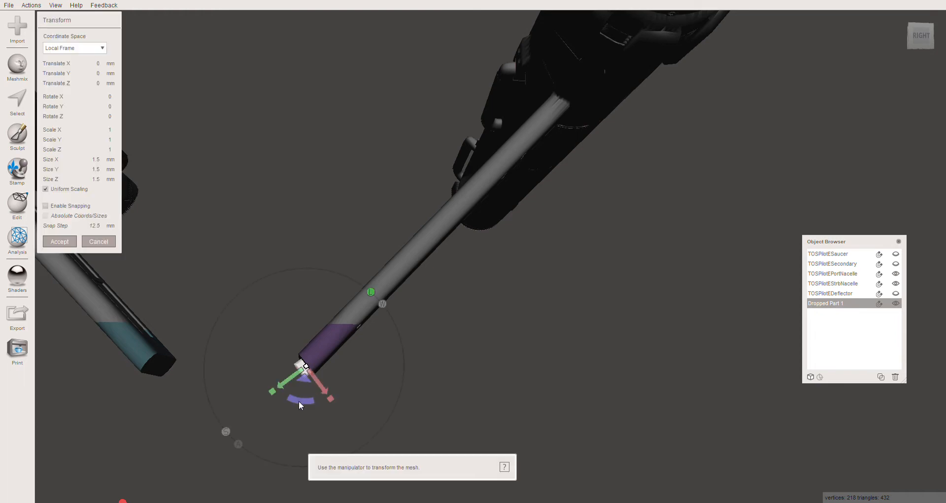
drag(303, 405, 306, 408)
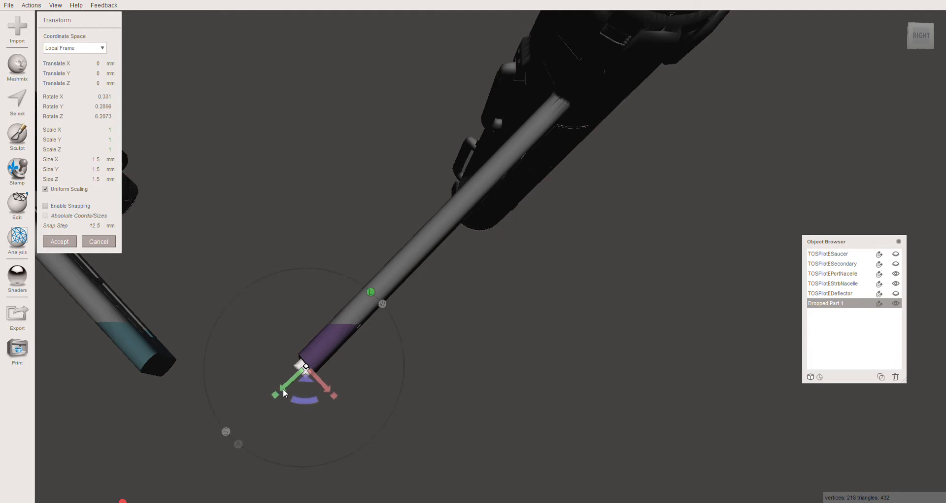
- Turn off uniform scaling for the box and set its Z size to 3 mm
right_drag(256, 335, 396, 288)
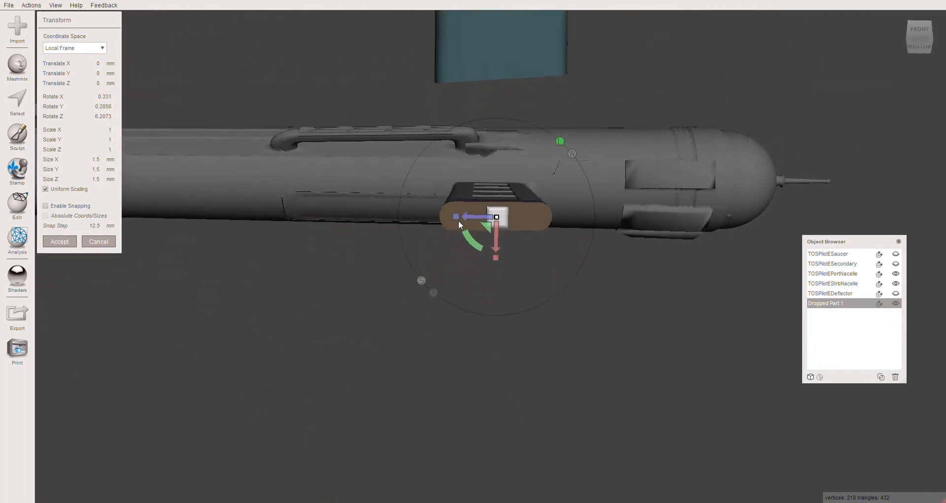
drag(455, 215, 406, 222)
drag(343, 217, 251, 210)
drag(455, 217, 368, 226)
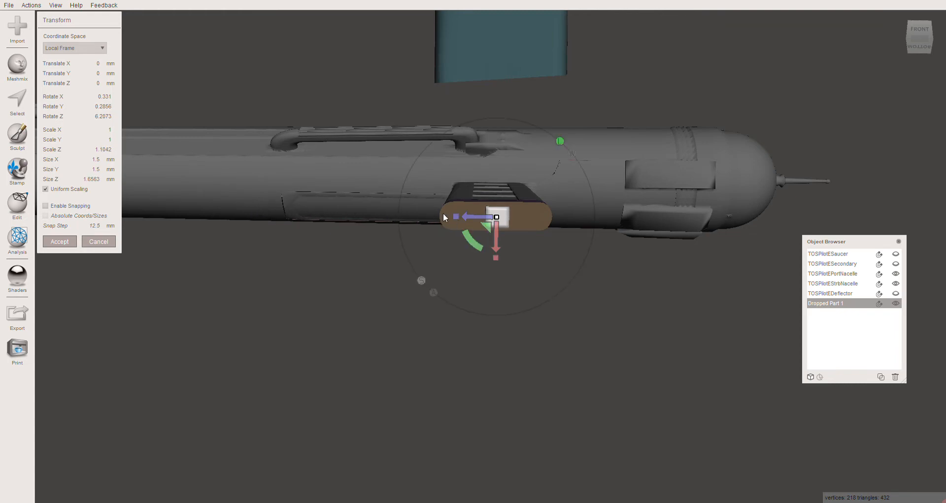
click(45, 189)
drag(84, 180, 111, 185)
text(3)
key(Tab)
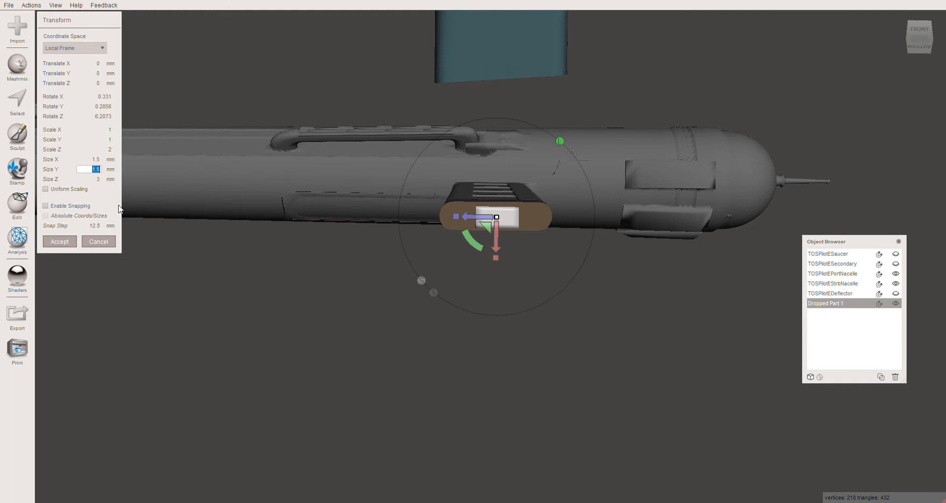
- Try Z sizes of 5 mm and 7 mm for the box, settling on 6 mm
key(Tab)
key(shift+Tab)
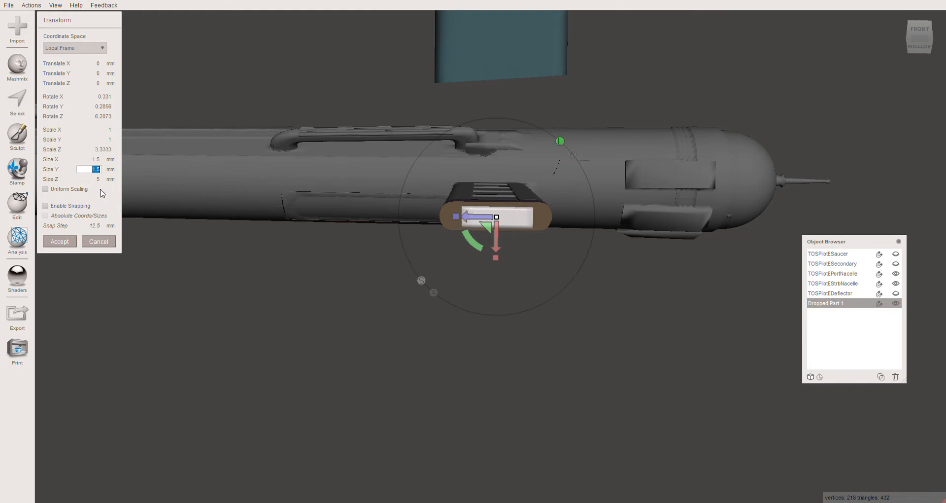
key(Tab)
text(7)
key(Return)
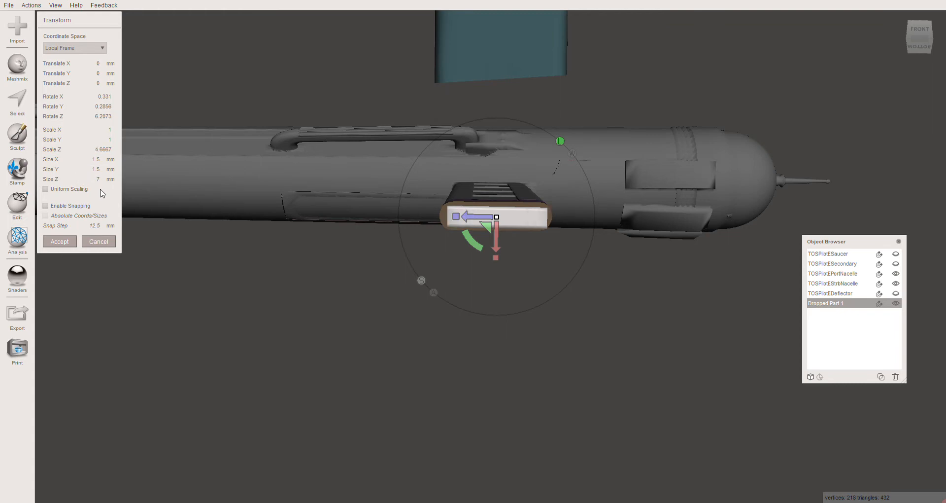
click(104, 181)
key(Return)
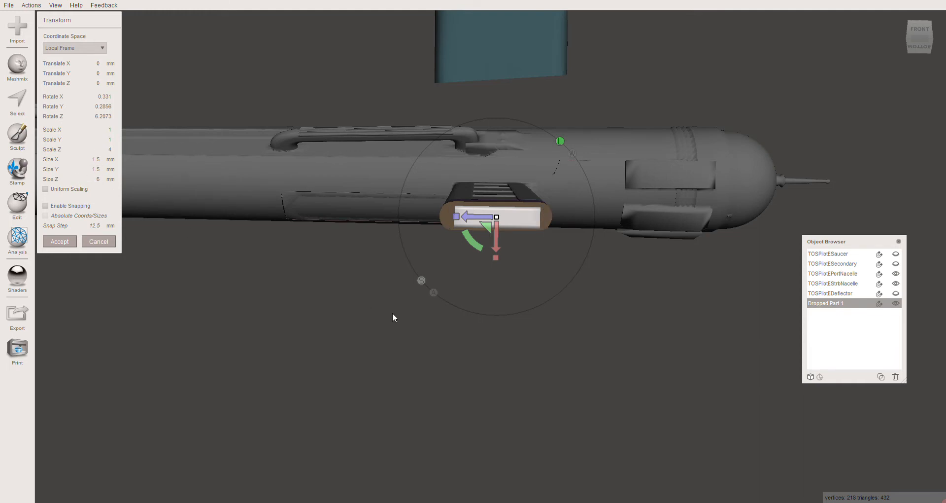
- Extend the box out of the pylon's end by setting its Y size to 6 mm
right_drag(392, 314, 273, 375)
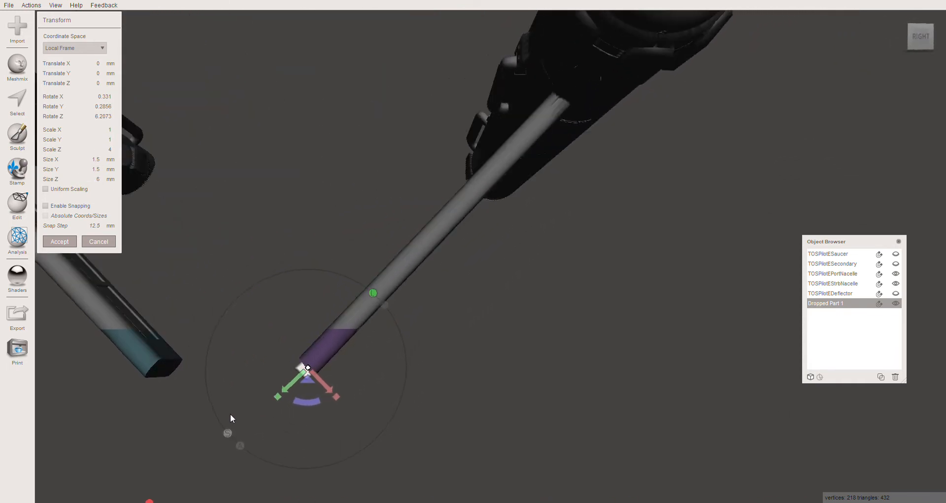
right_drag(231, 415, 253, 412)
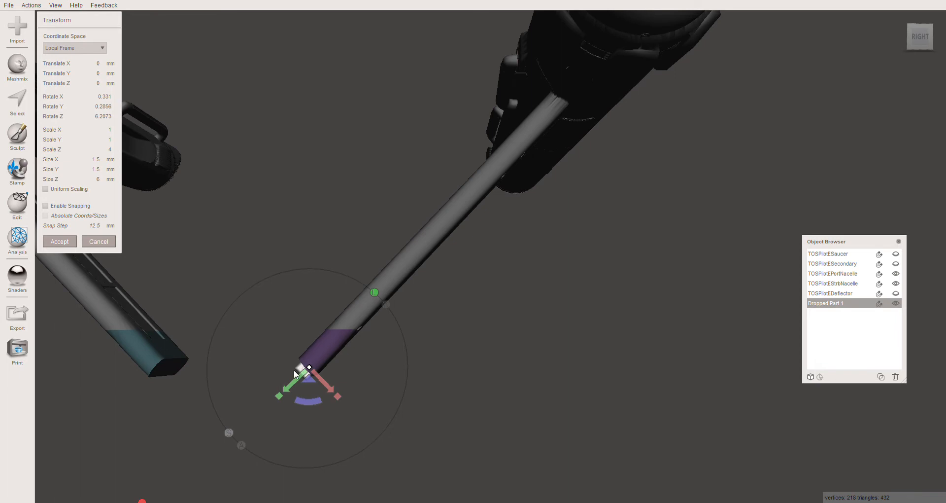
right_drag(288, 423, 289, 402)
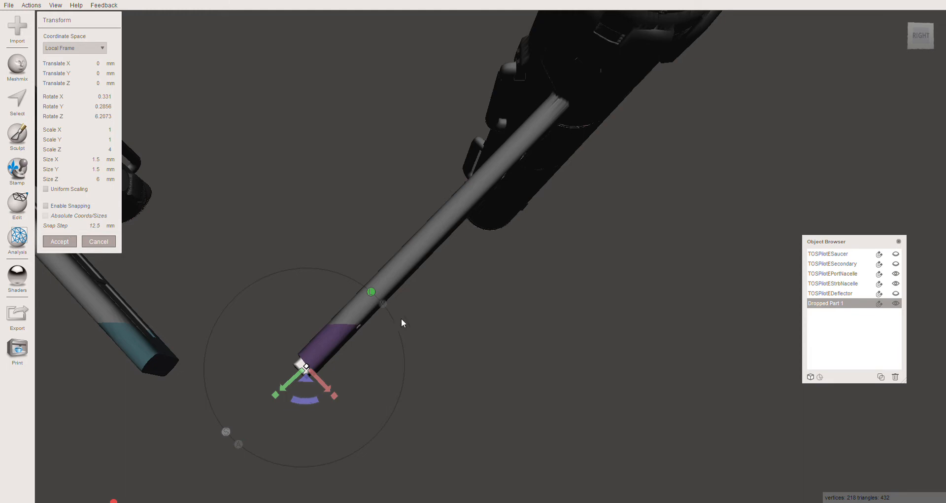
mouse_move(372, 350)
right_down()
mouse_move(457, 344)
mouse_move(382, 359)
right_up()
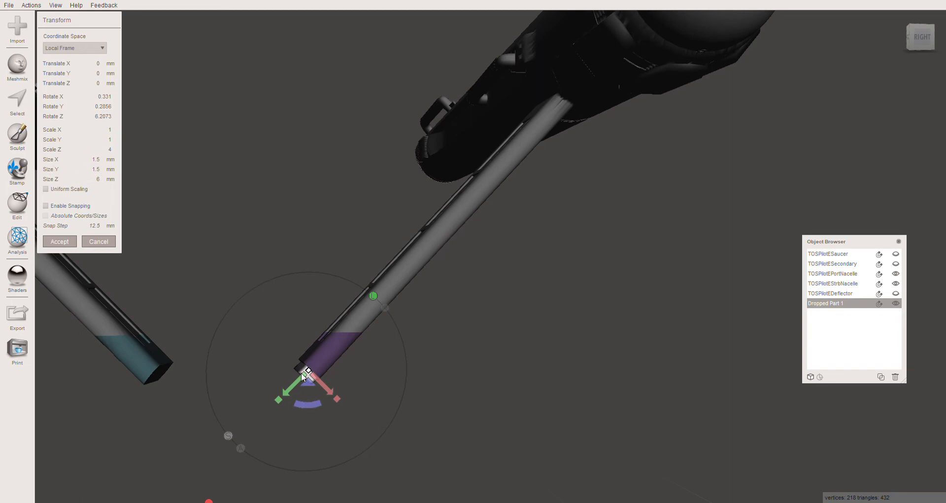
drag(278, 403, 251, 428)
click(88, 171)
text(6)
key(Tab)
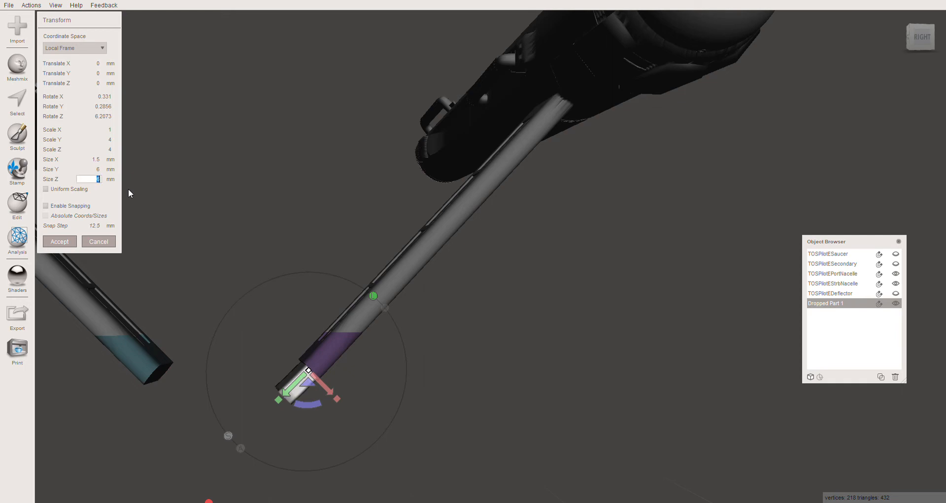
- Shift the box about 0.17 mm along the orange mounting face to centre it, and accept the transform
right_drag(230, 392, 492, 292)
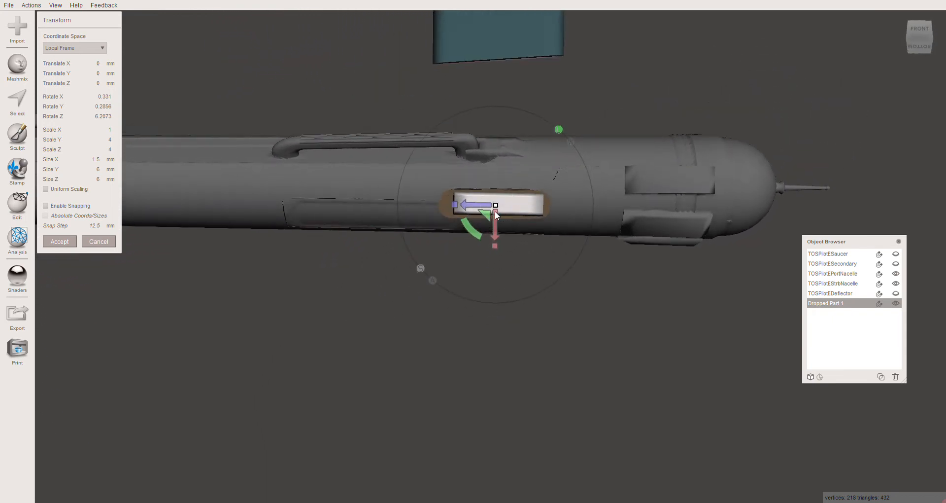
drag(472, 231, 475, 207)
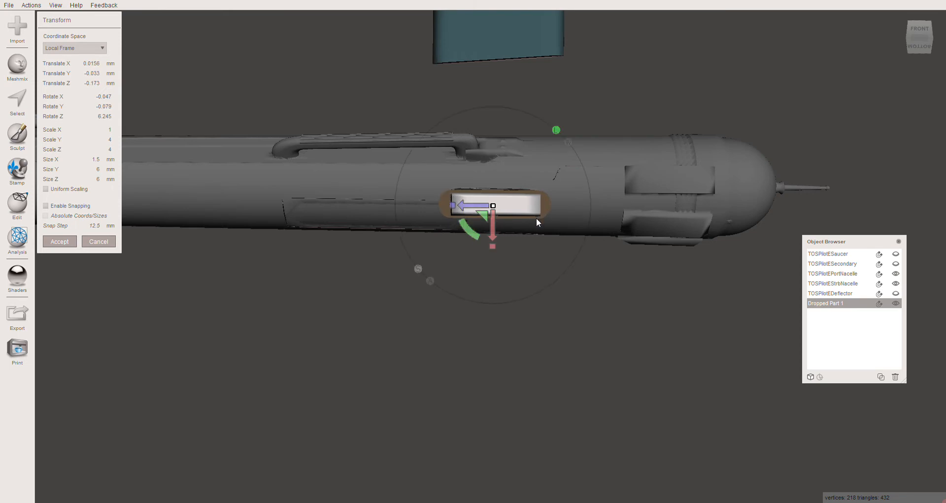
right_drag(536, 218, 550, 271)
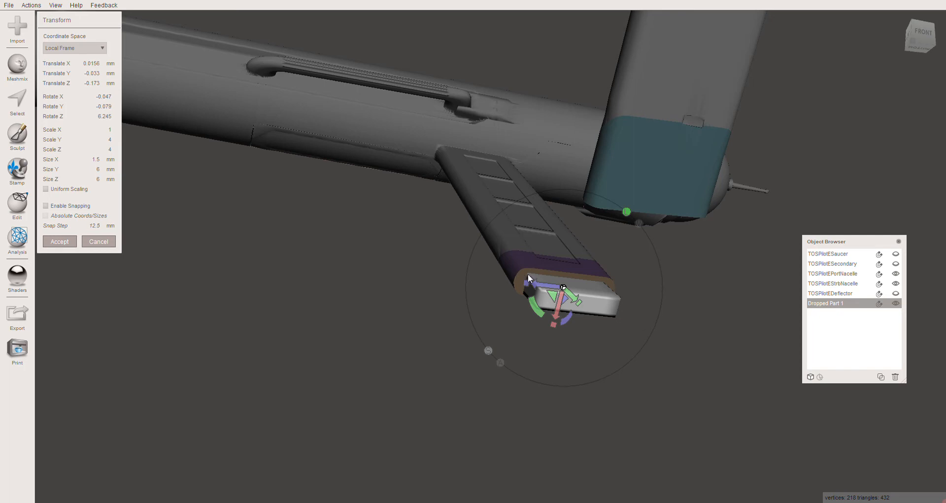
right_drag(483, 301, 430, 270)
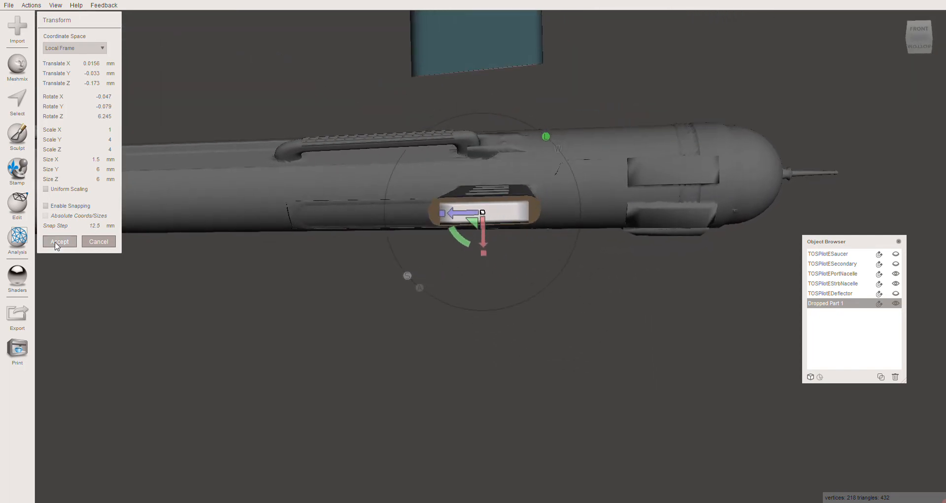
click(59, 241)
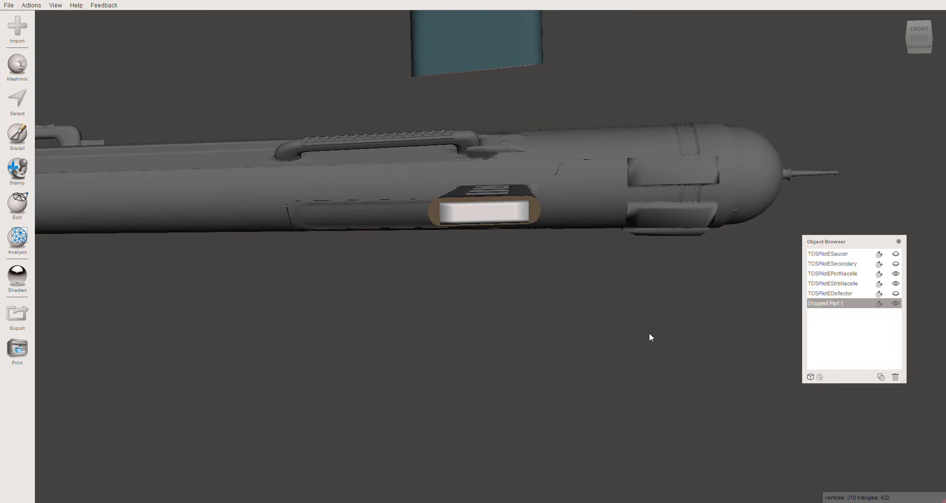
- Transform the peg again, rotating it about 3.2° to align it with the port pylon
right_drag(649, 333, 398, 388)
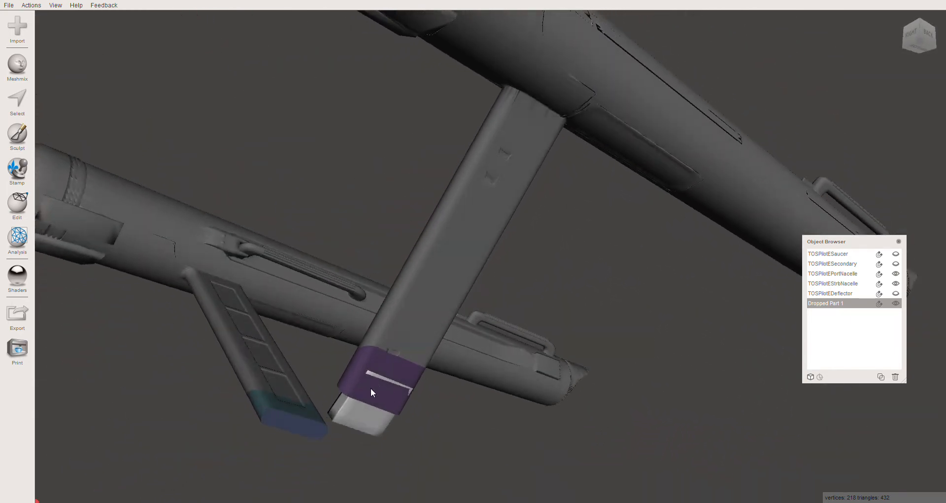
right_drag(383, 425, 316, 368)
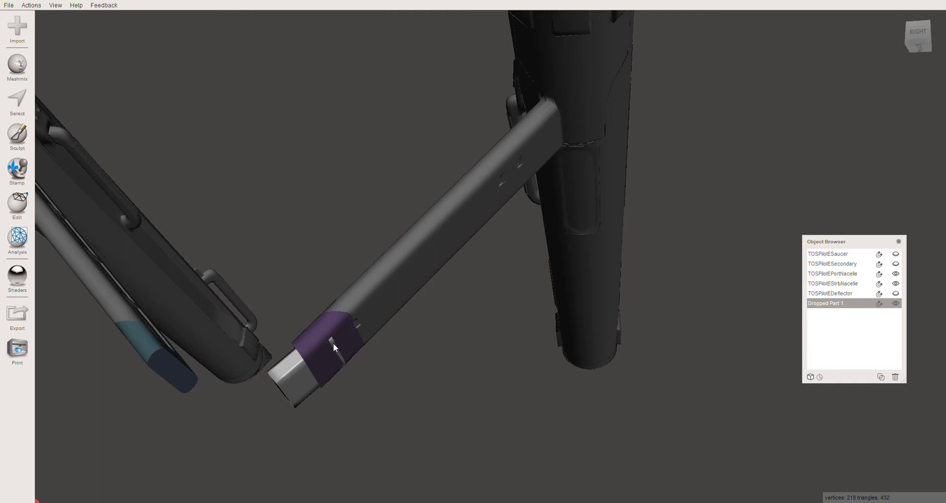
right_drag(332, 380, 288, 398)
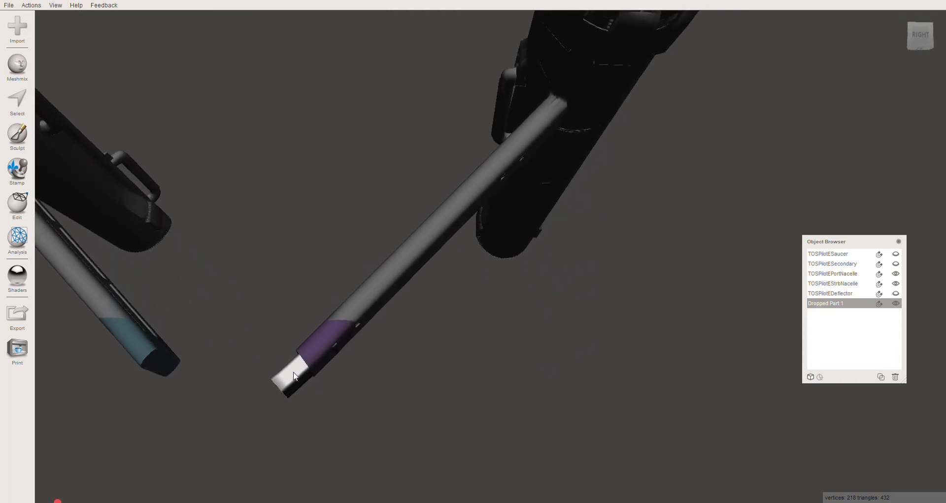
key(t)
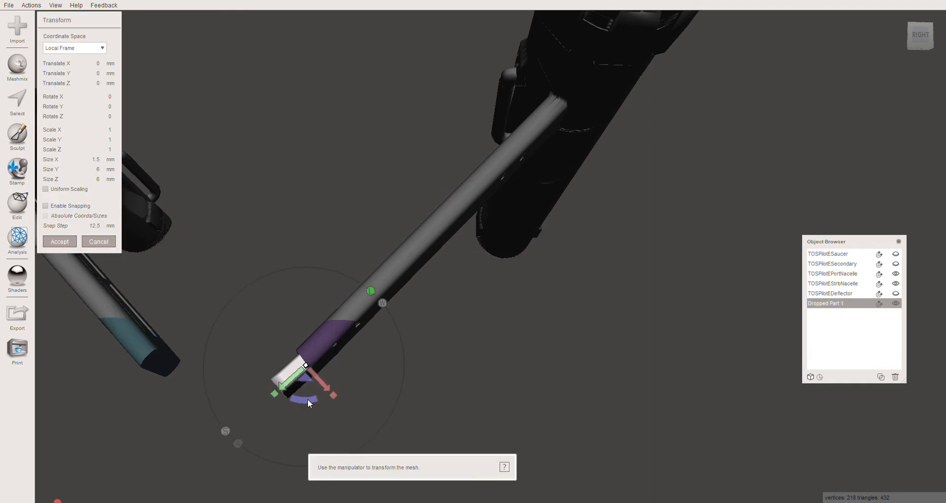
drag(307, 398, 310, 399)
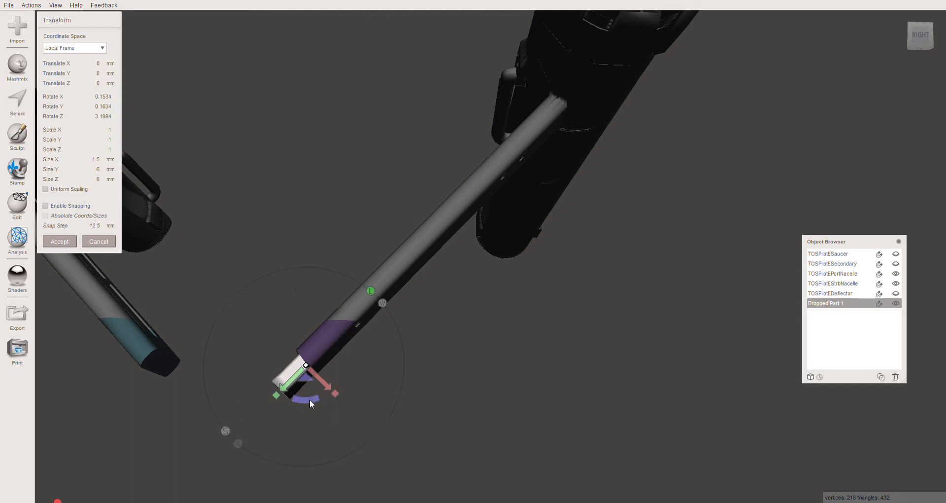
- Nudge the peg about 0.03 mm in X and Y to centre it across the pylon's thickness
right_drag(309, 399, 347, 400)
drag(329, 389, 315, 389)
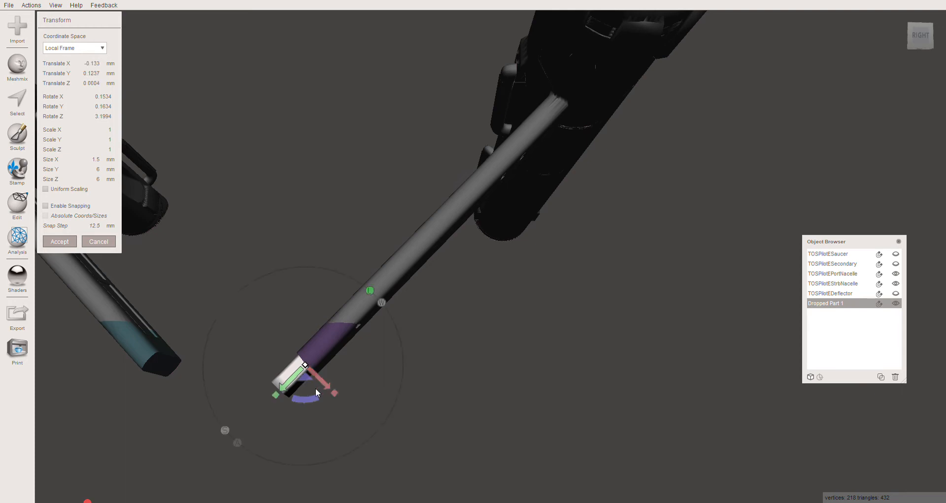
right_drag(315, 389, 339, 376)
drag(333, 367, 333, 368)
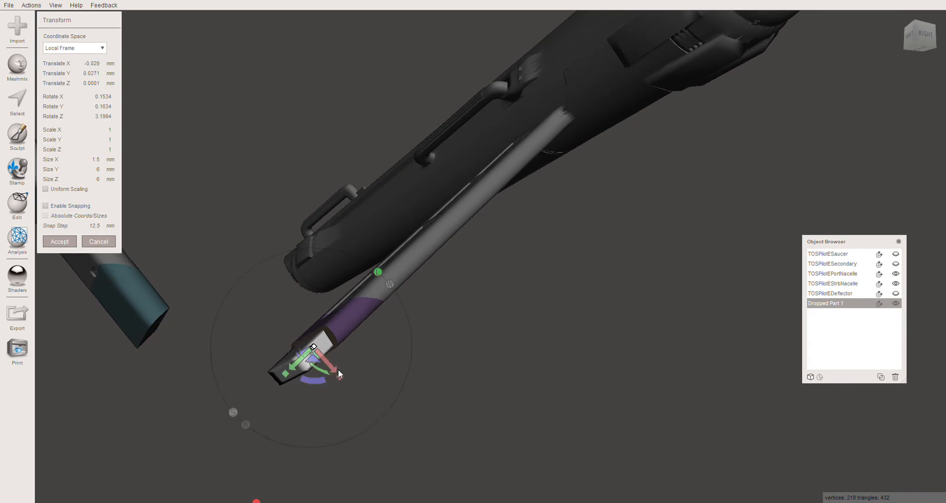
right_drag(334, 368, 302, 392)
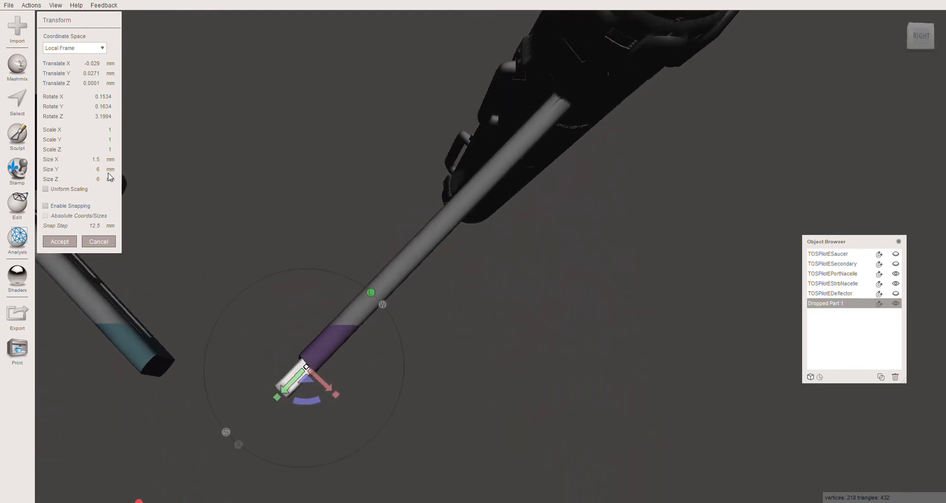
- Set the peg's X size to 1.4 mm and accept the transform
click(96, 160)
key(Return)
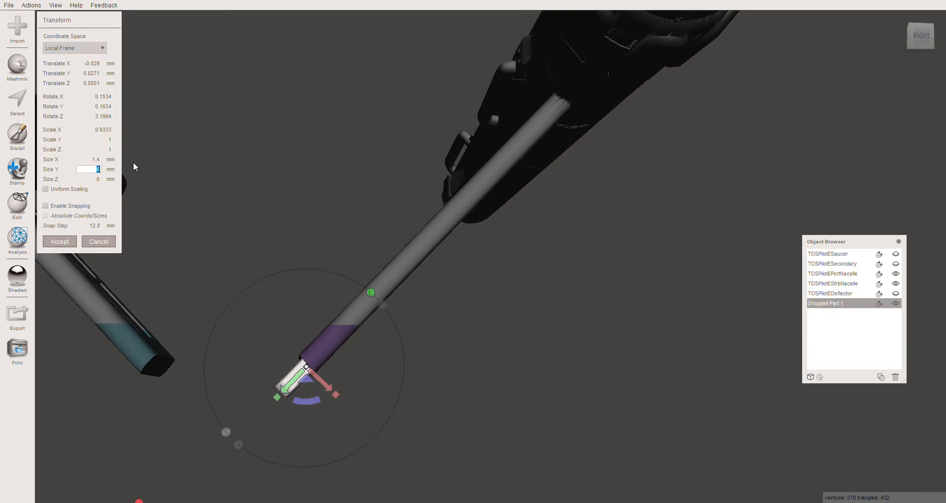
right_drag(205, 312, 275, 315)
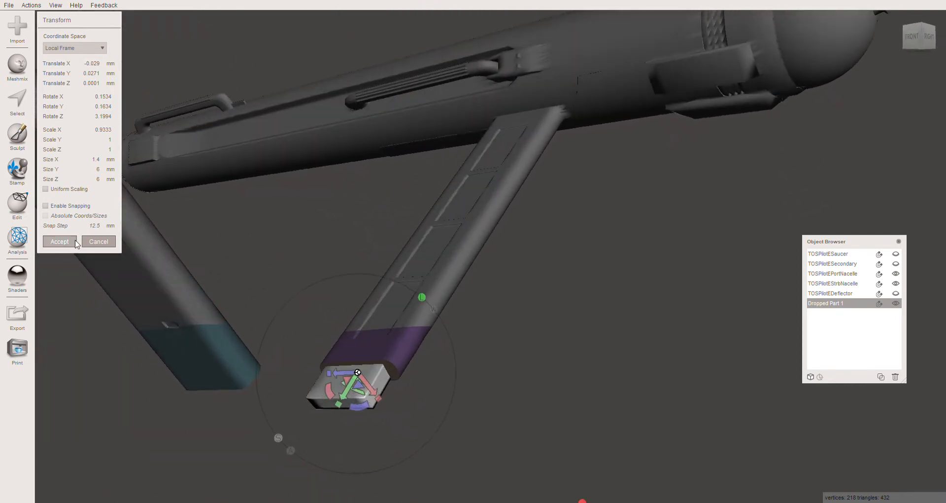
click(70, 243)
- Select the starboard nacelle and place a box primitive on its blue pylon mounting face
right_drag(381, 407, 369, 362)
click(219, 377)
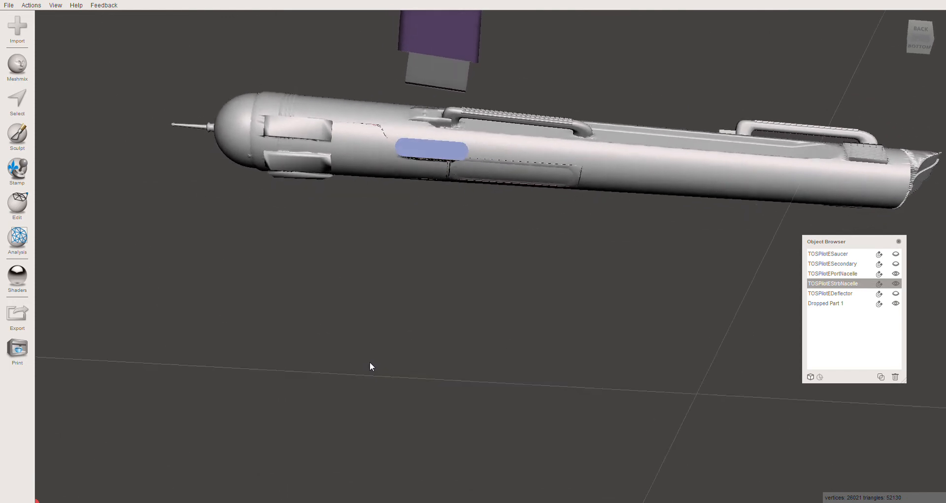
click(17, 65)
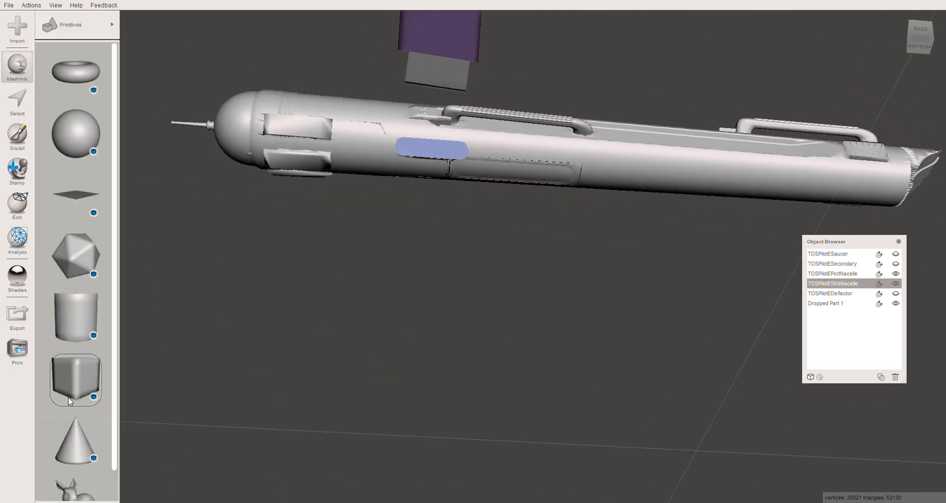
click(76, 375)
drag(76, 379, 432, 157)
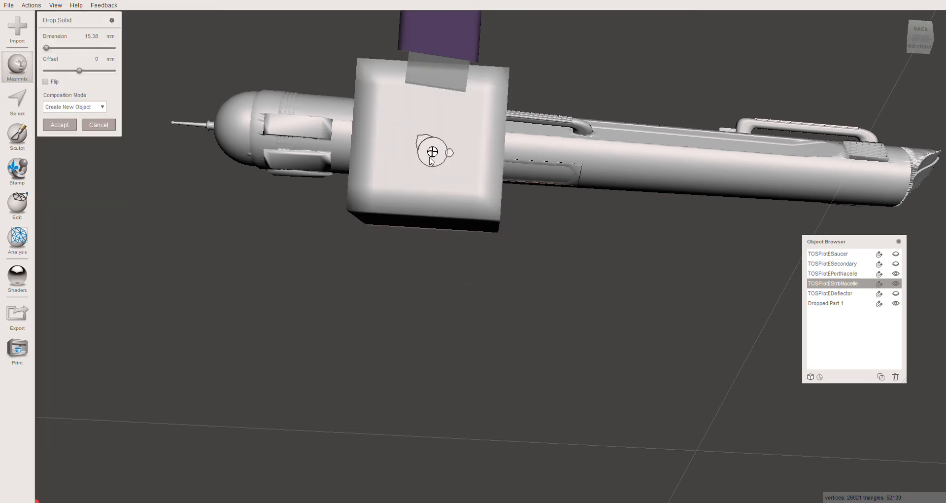
- Set the dropped box's dimension to 1.4 mm on the starboard nacelle's blue mounting face
click(90, 36)
text(1.4)
key(Return)
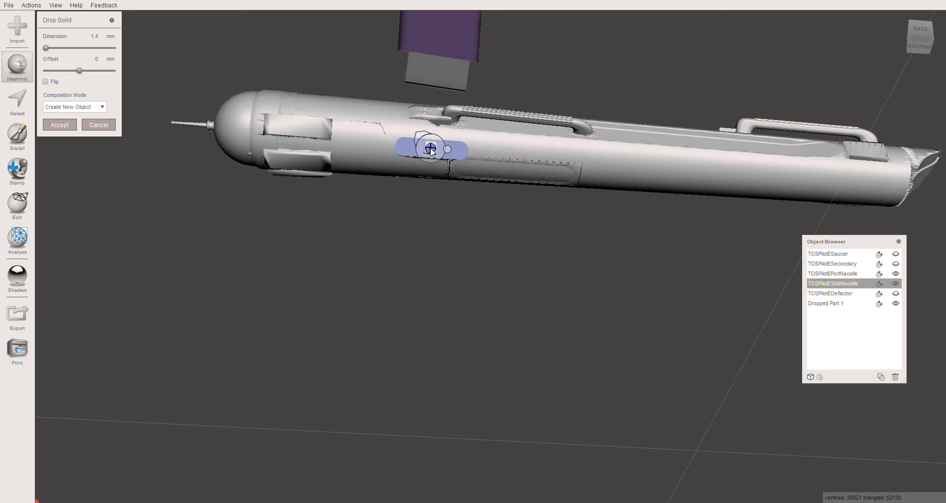
scroll(432, 151, up, 3)
middle_drag(381, 175, 383, 180)
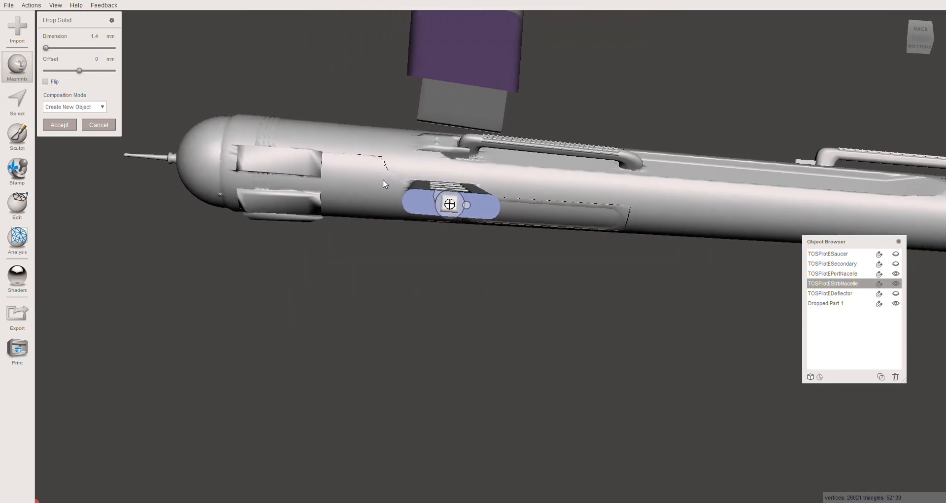
- Accept the dropped box on the starboard nacelle's mounting face and set its Y and Z sizes to 6 mm
click(61, 127)
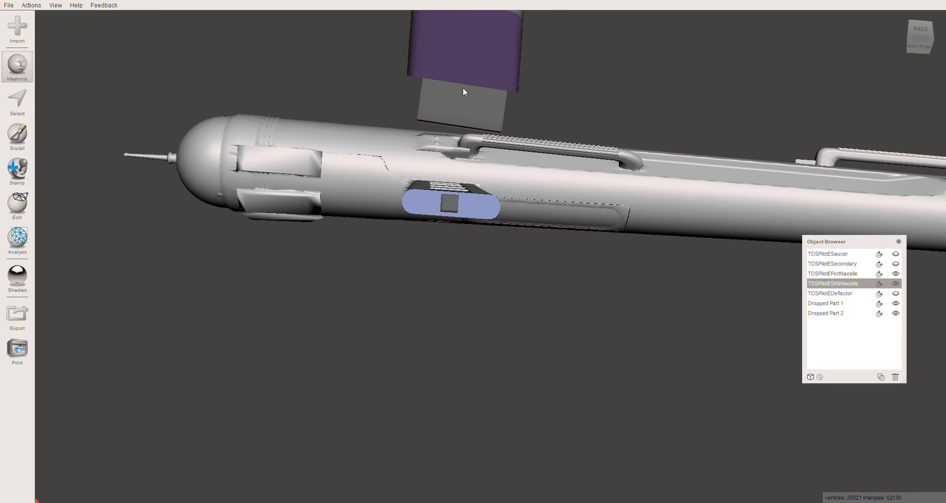
click(450, 202)
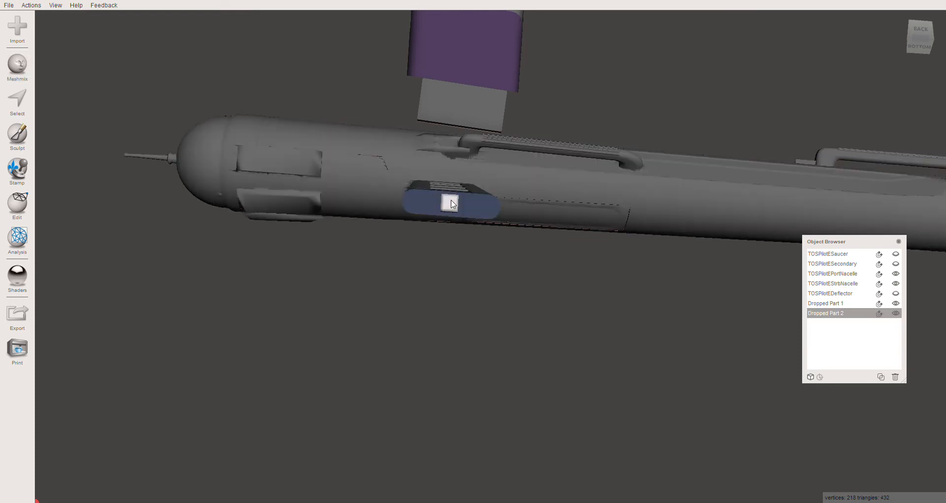
key(t)
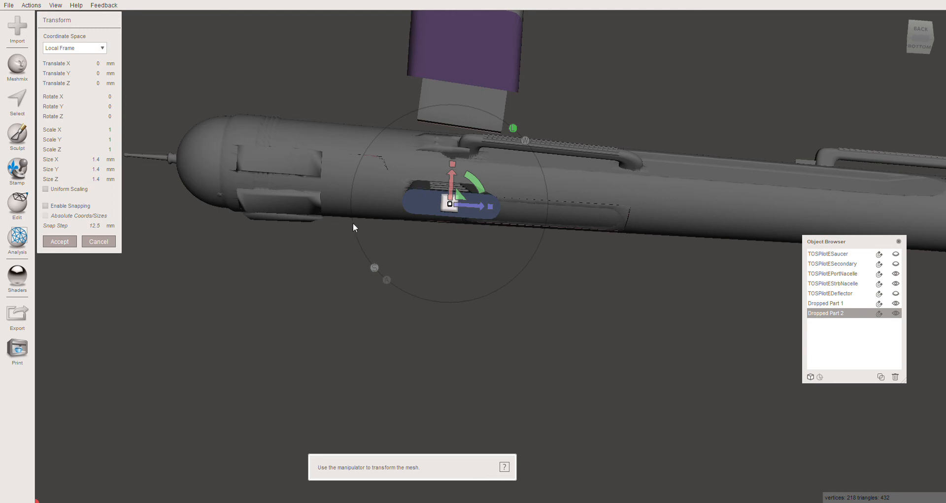
drag(495, 207, 527, 212)
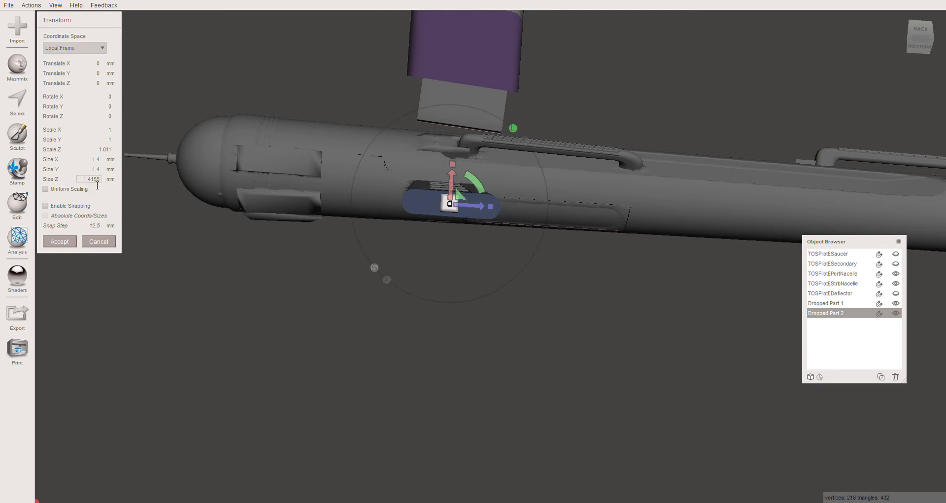
click(89, 179)
text(6)
key(Return)
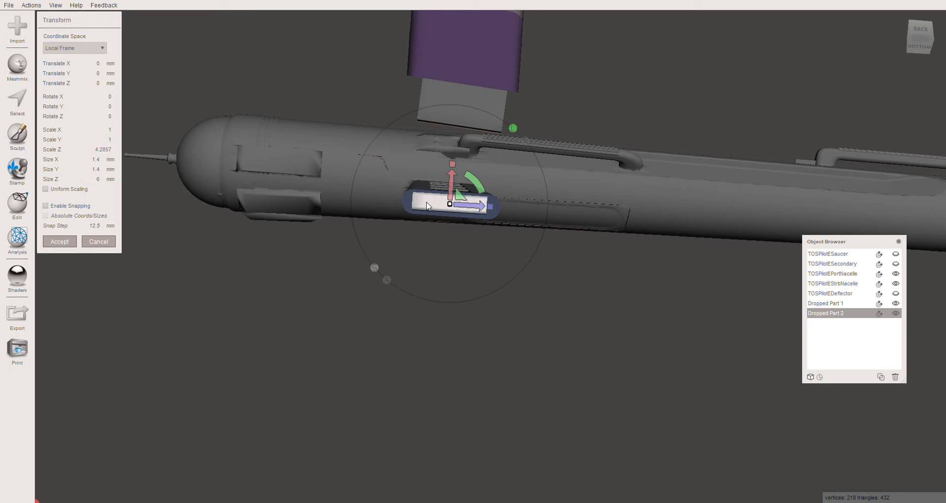
click(94, 170)
key(Tab)
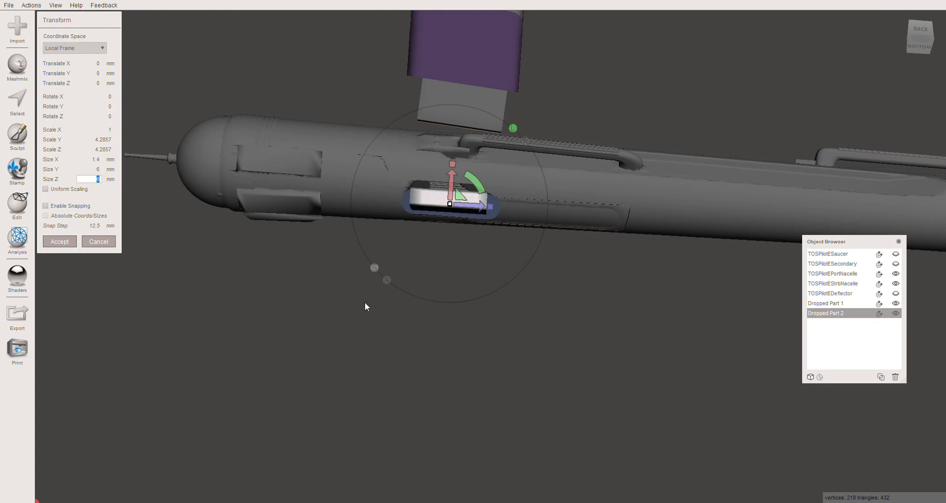
- Rotate the starboard peg about -8.3° in Z to line it up with the pylon's angle
right_drag(365, 301, 493, 392)
middle_drag(401, 283, 418, 290)
right_drag(418, 290, 427, 261)
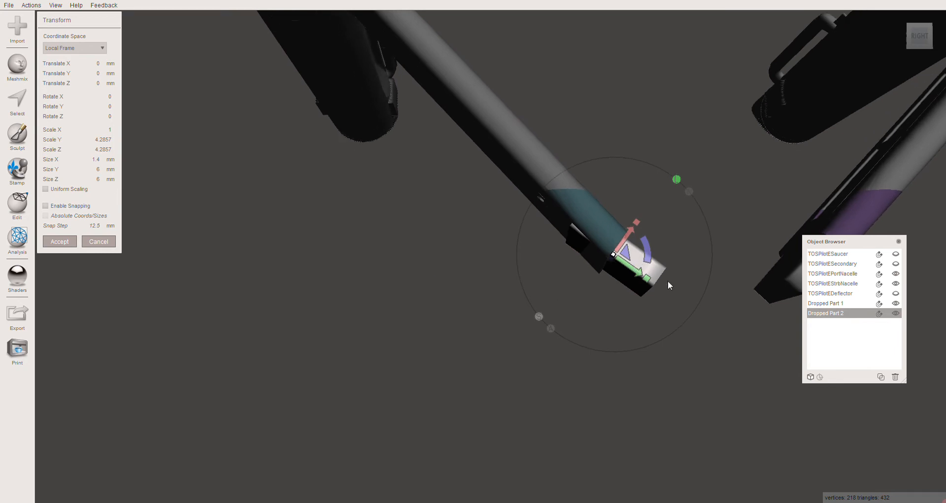
right_drag(566, 276, 578, 228)
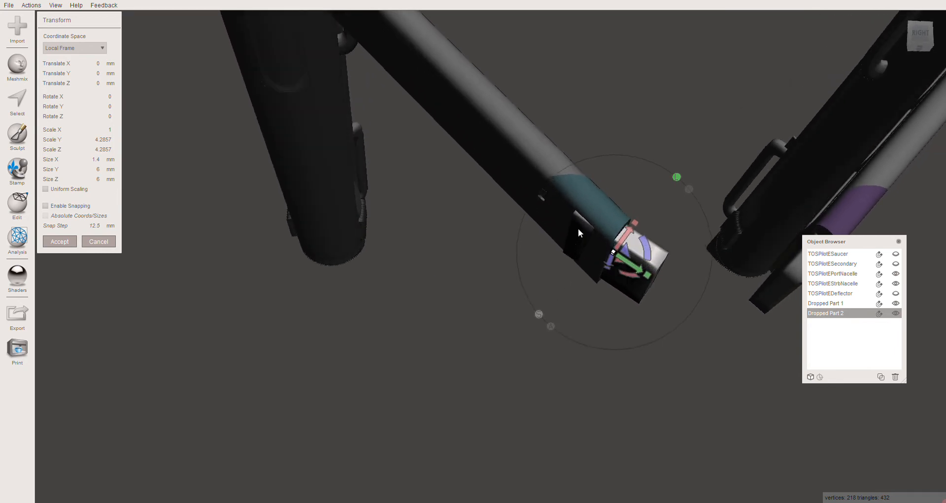
right_drag(559, 294, 552, 328)
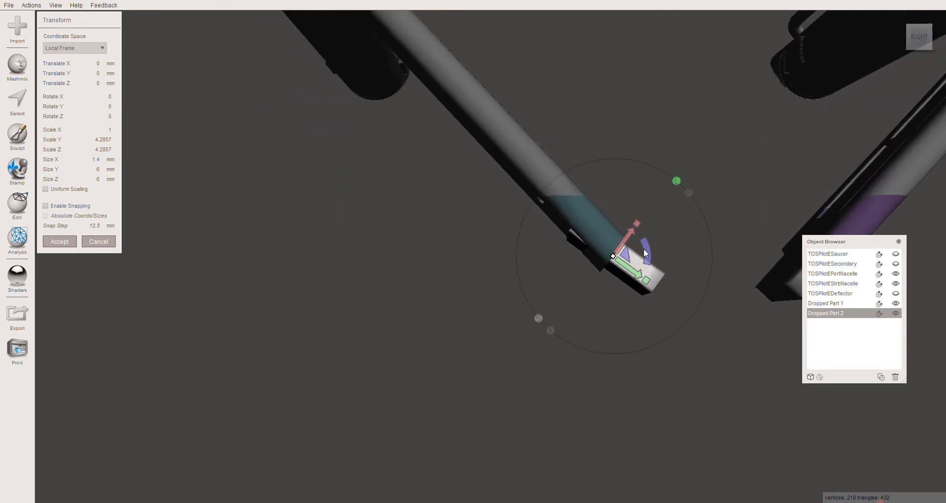
drag(647, 252, 649, 251)
- Shift the starboard peg about -0.15 mm in Z to centre it along the length of the blue mounting face
mouse_move(590, 315)
right_down()
mouse_move(581, 294)
mouse_move(579, 312)
right_up()
scroll(578, 313, down, 5)
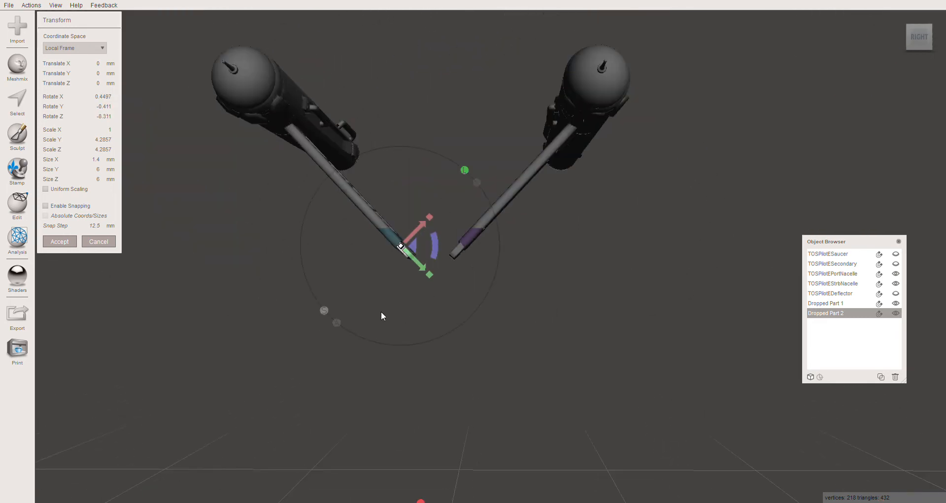
right_drag(382, 314, 310, 338)
scroll(428, 253, up, 10)
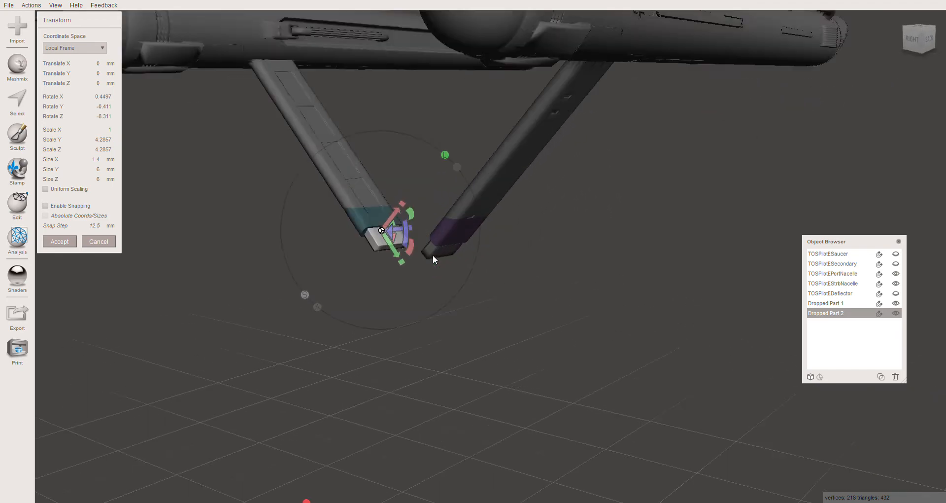
middle_drag(211, 261, 294, 233)
right_drag(353, 238, 220, 120)
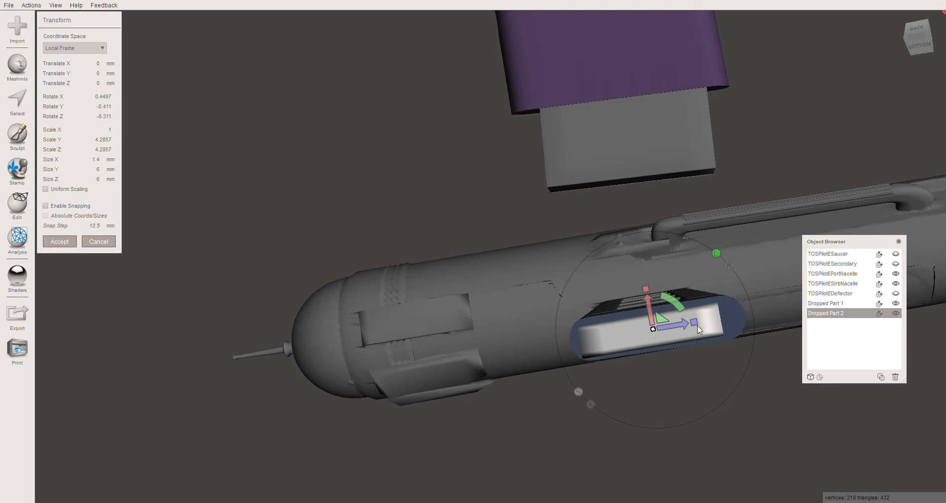
drag(686, 328, 690, 330)
- Move the peg outward along the pylon to about X 0.161 mm and Y -0.157 mm, and accept the transform
right_drag(534, 313, 631, 350)
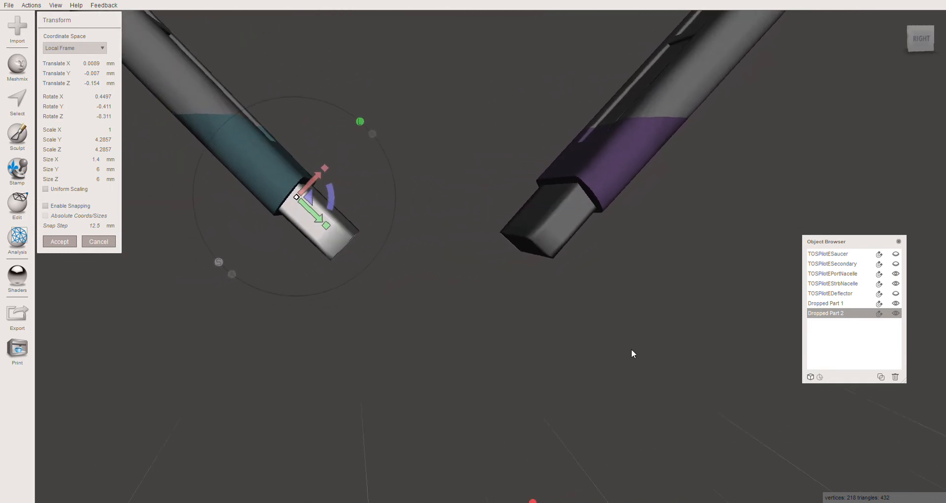
drag(318, 220, 322, 221)
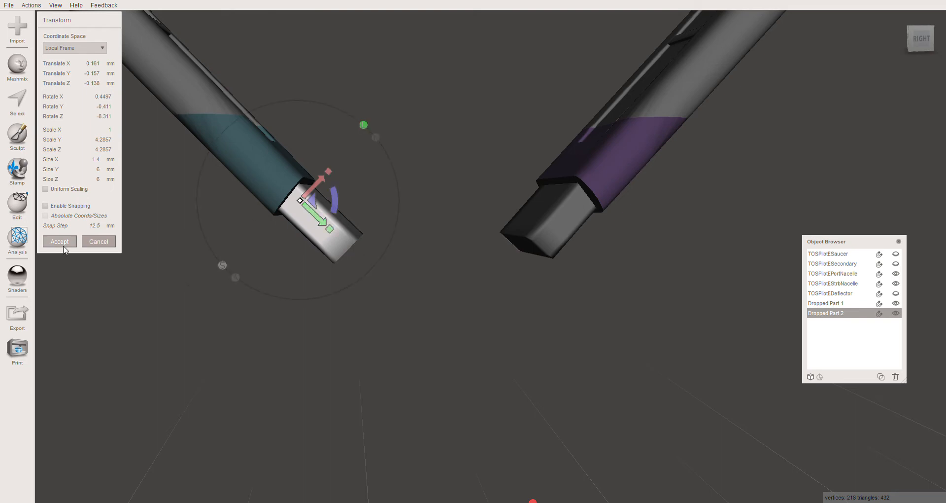
click(64, 242)
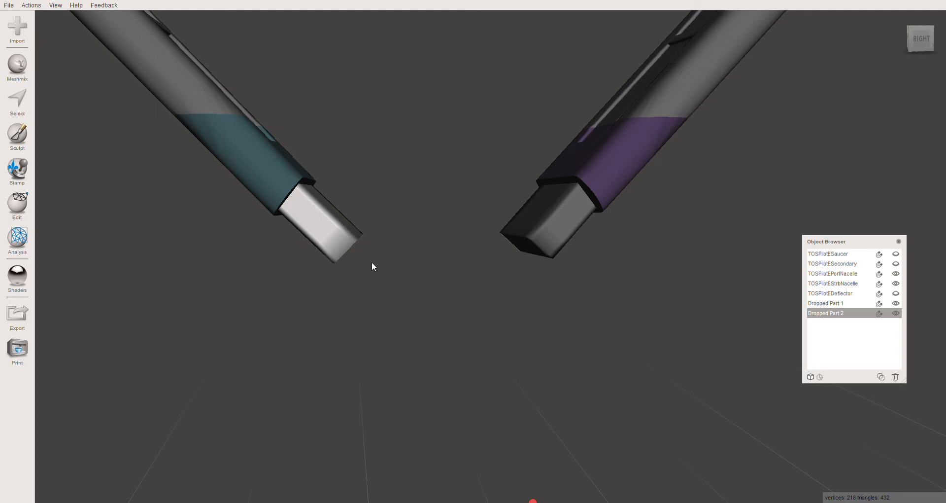
- Duplicate both pegs, Dropped Part 1 and Dropped Part 2
scroll(417, 267, down, 10)
scroll(417, 269, up, 3)
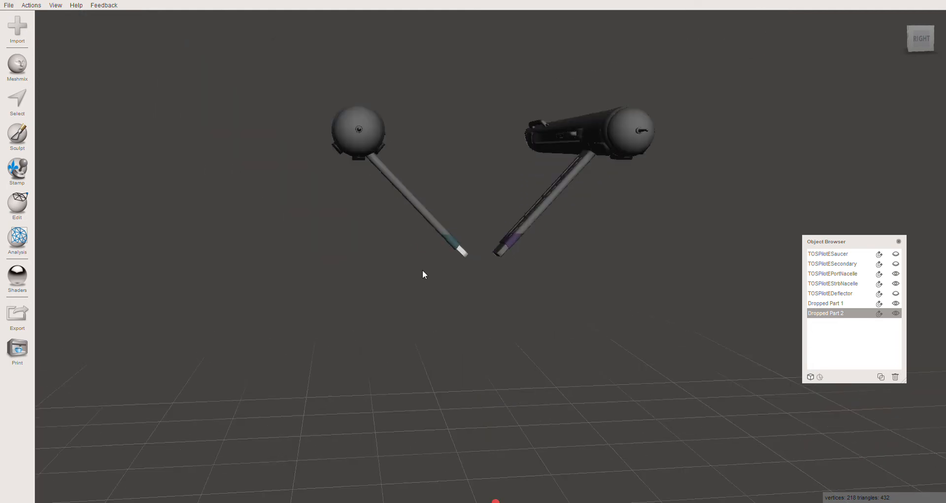
right_drag(374, 268, 355, 290)
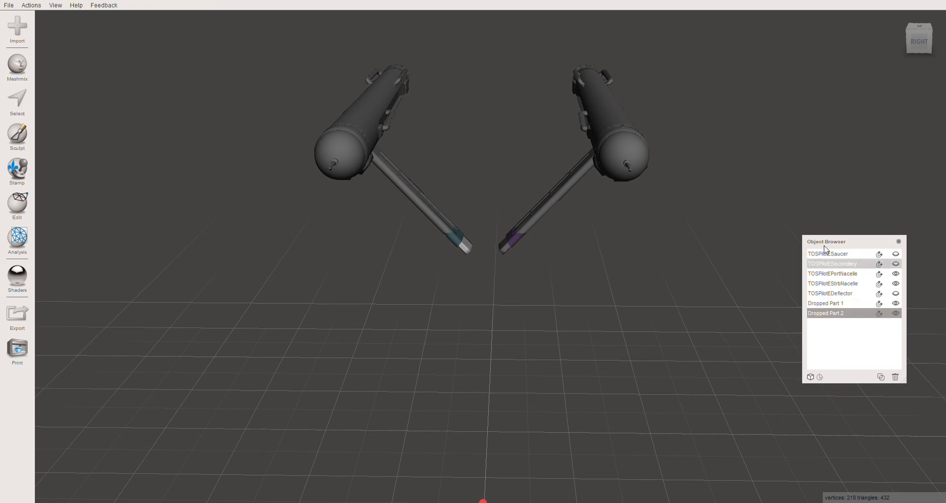
click(840, 305)
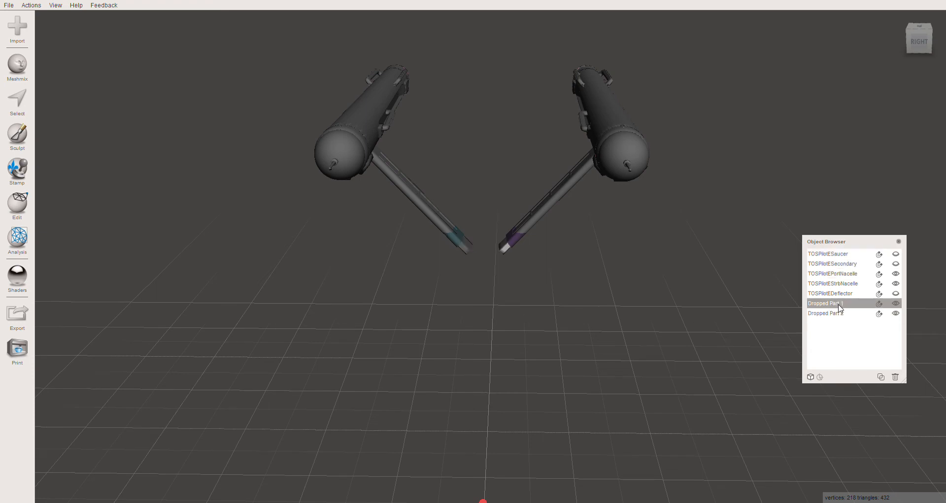
click(880, 377)
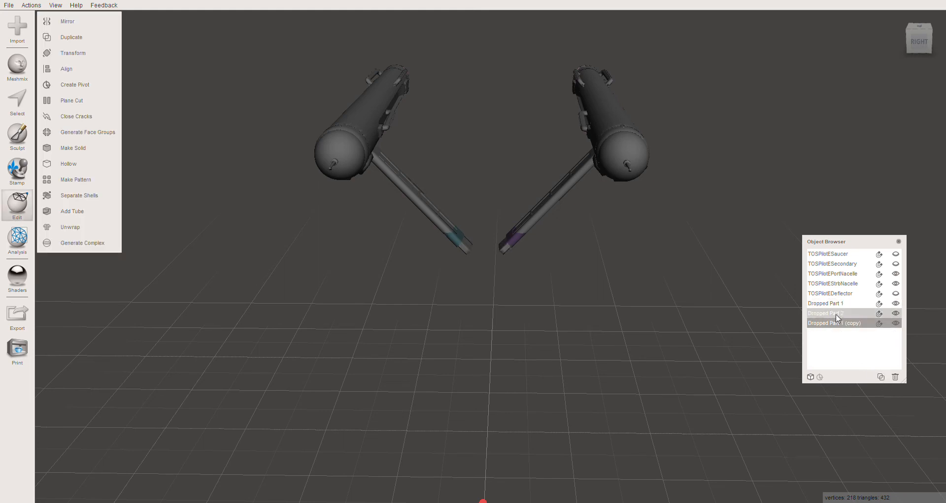
click(880, 377)
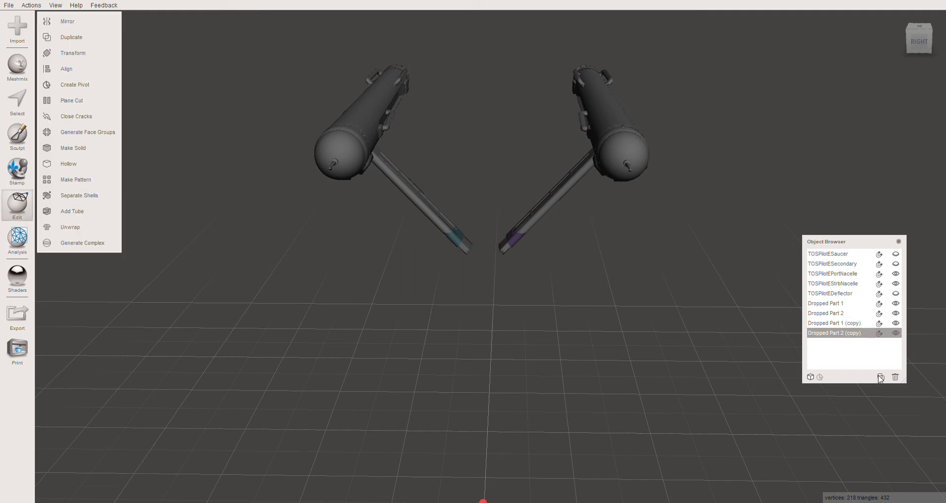
- Hide the original pegs and both nacelles, leaving only the two peg copies visible
click(896, 303)
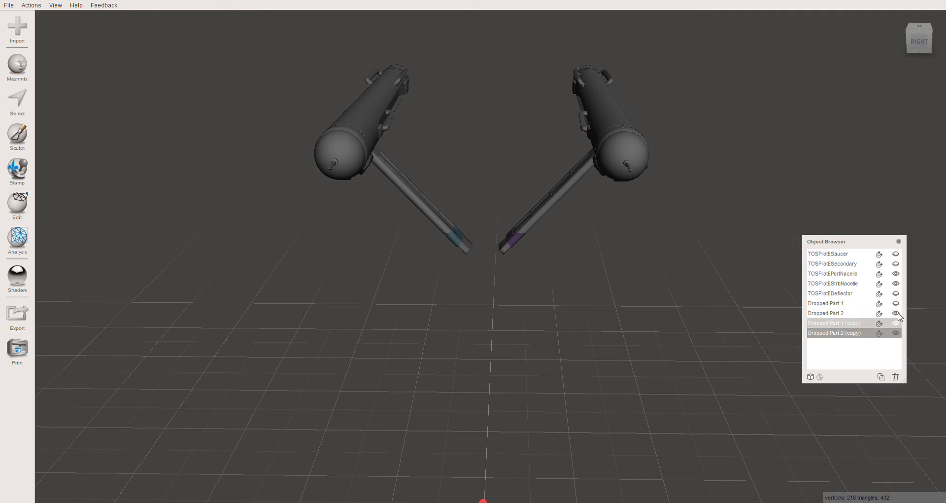
click(896, 284)
click(896, 273)
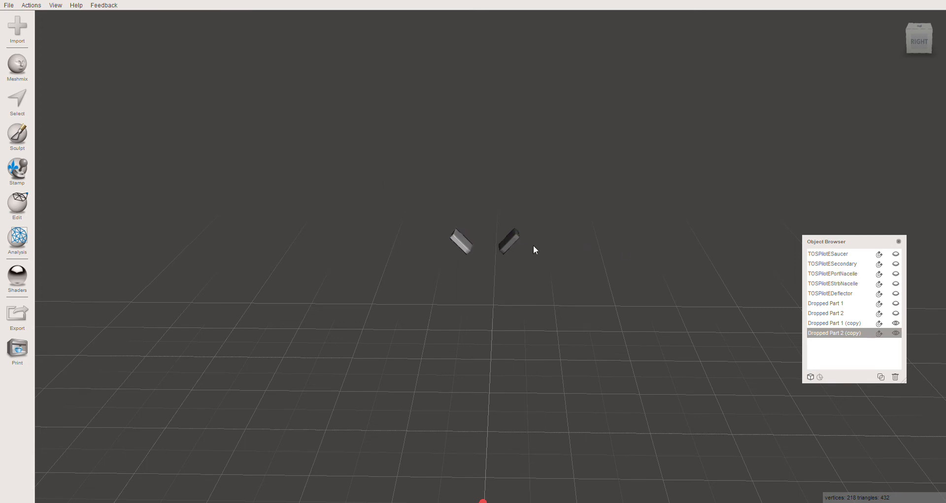
- Show the secondary hull and select it
click(513, 241)
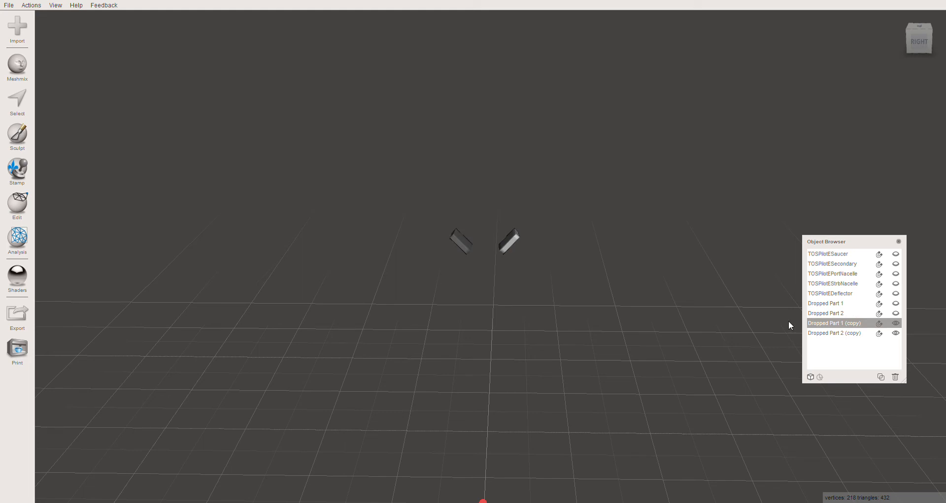
click(896, 265)
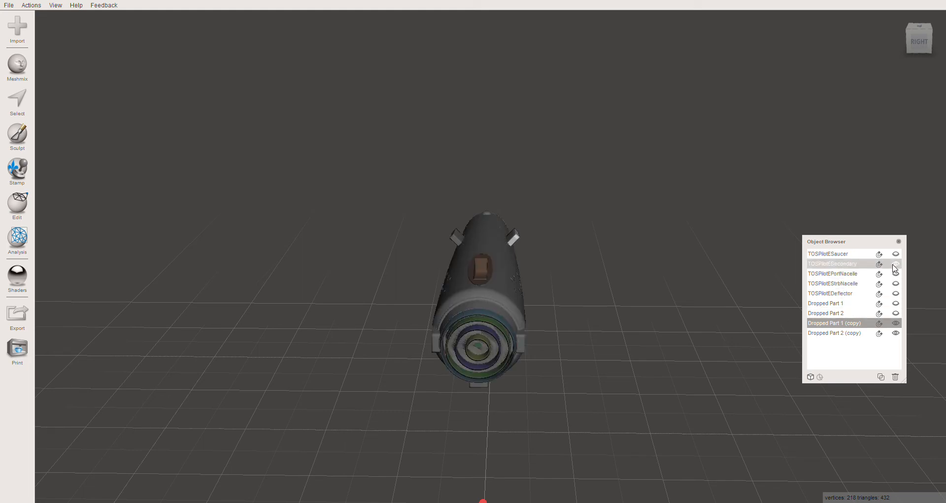
click(835, 269)
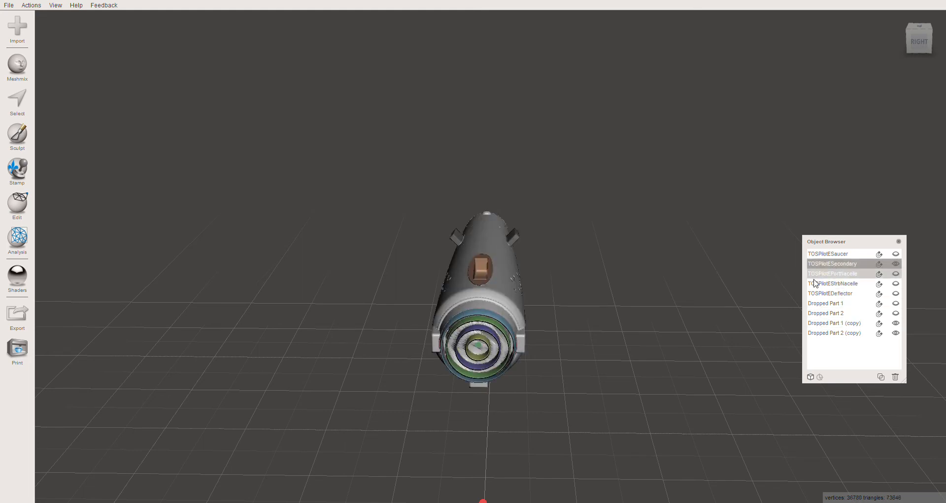
- Add Dropped Part 1 (copy) to the selection and subtract it from the secondary hull with Boolean Difference
right_drag(499, 261, 458, 298)
right_drag(537, 260, 458, 245)
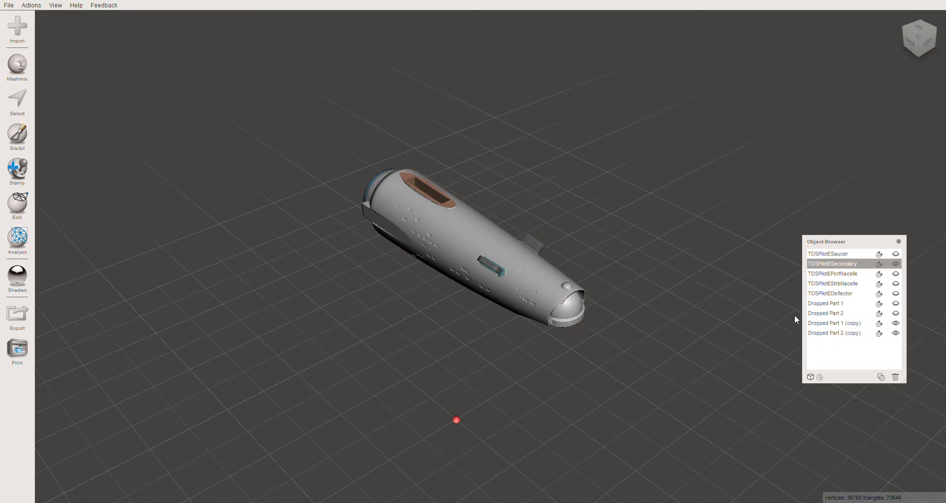
mouse_move(519, 290)
right_down()
mouse_move(484, 293)
mouse_move(517, 284)
right_up()
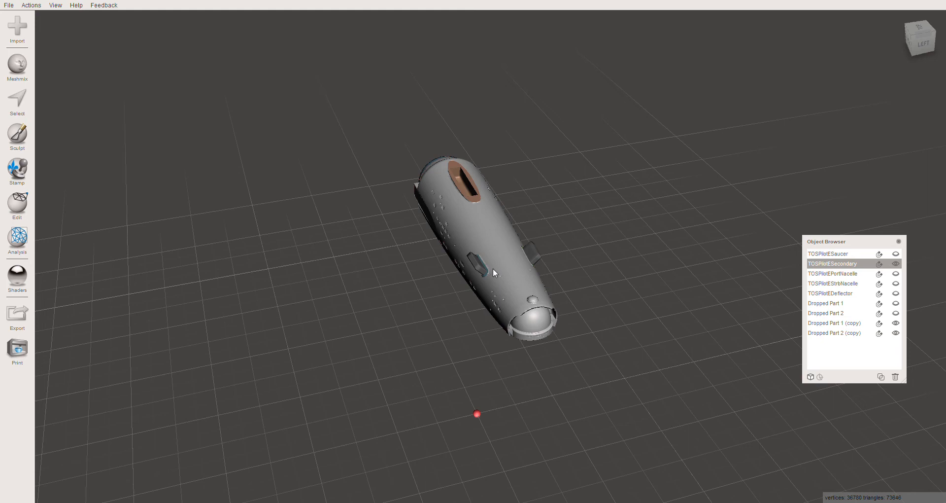
shift+click(478, 265)
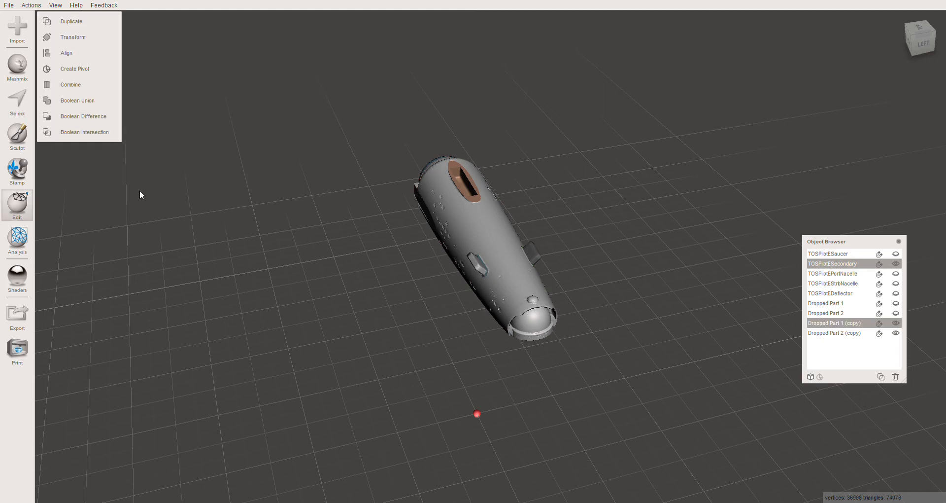
click(83, 117)
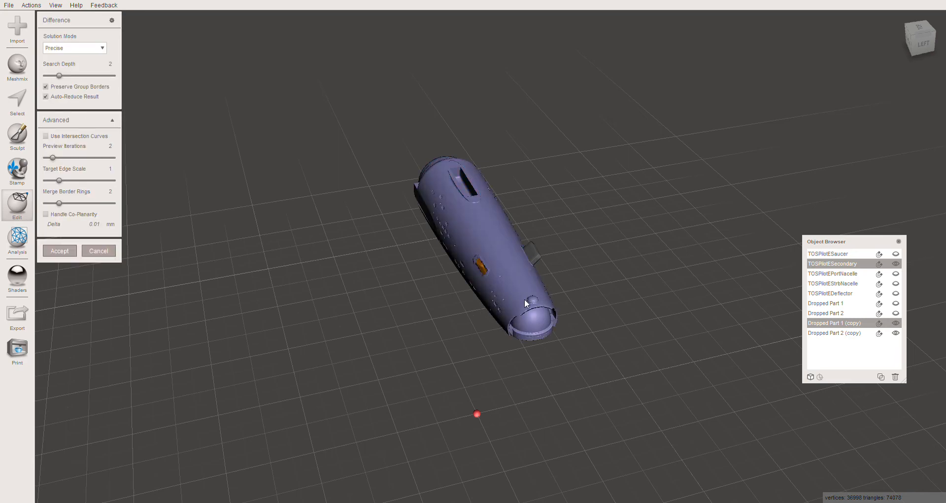
- Turn off automatic result reduction and set the target edge scale to 0.39 for a cleaner socket edge in the secondary hull
scroll(488, 261, up, 10)
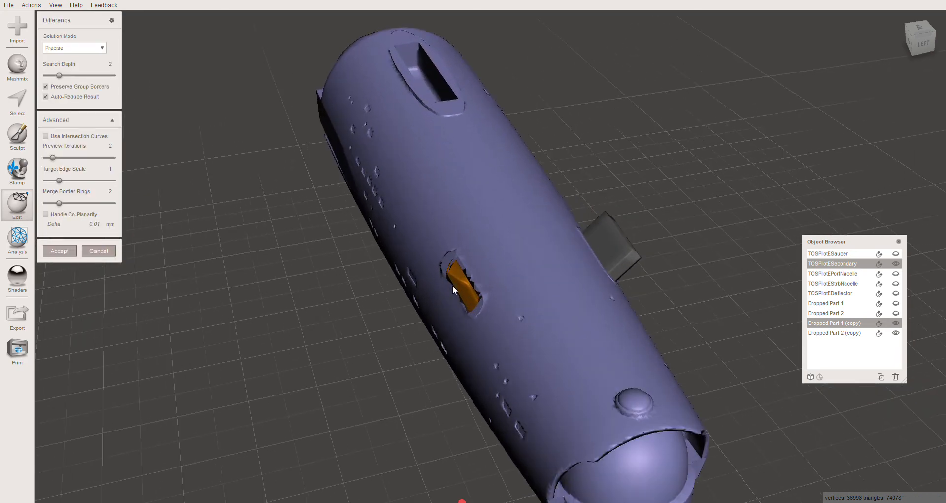
right_drag(436, 308, 508, 305)
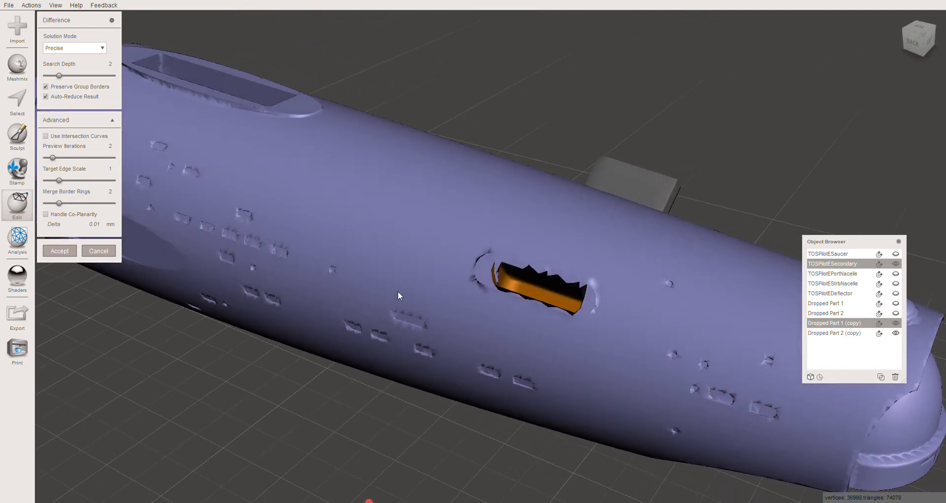
click(46, 97)
click(49, 181)
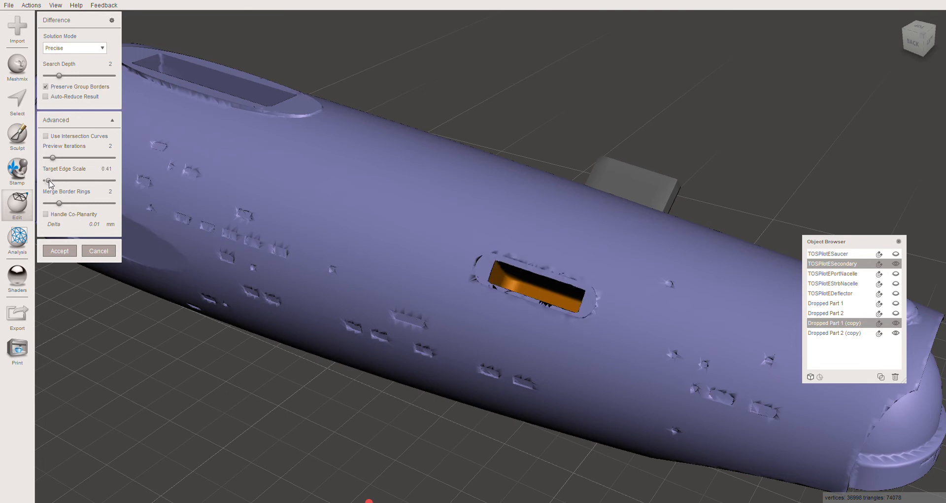
drag(48, 181, 48, 181)
right_drag(512, 323, 541, 307)
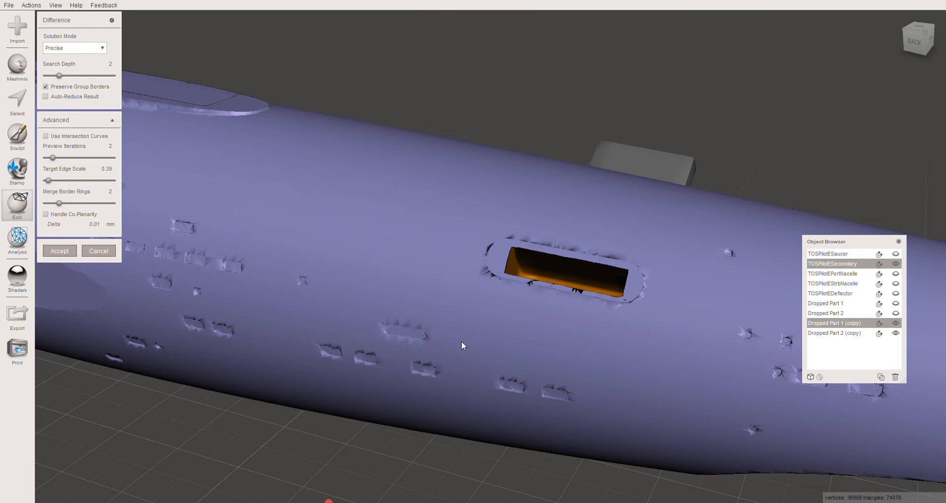
scroll(492, 341, down, 5)
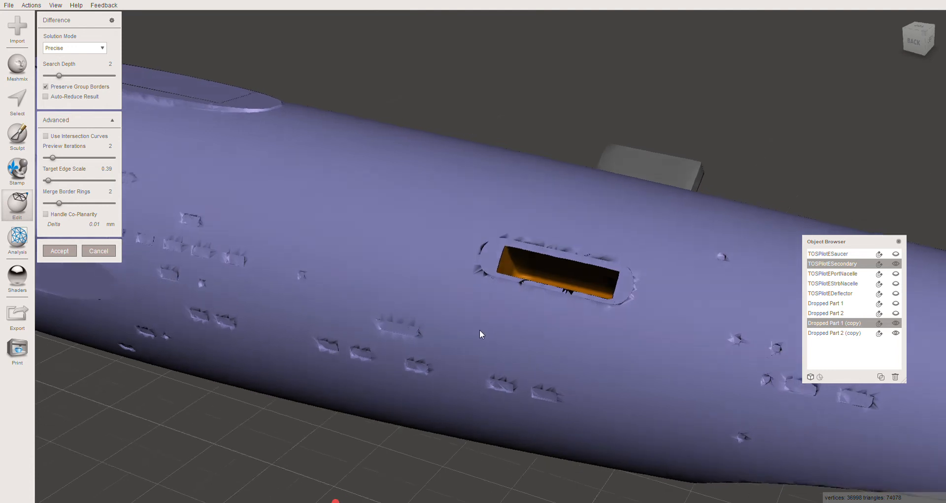
scroll(461, 327, up, 5)
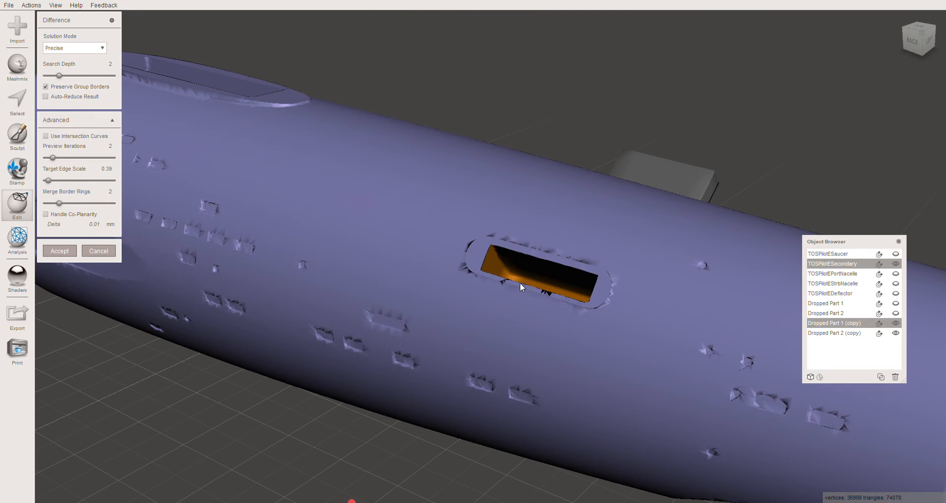
- Inspect the socket cut by Dropped Part 1 (copy) from several angles and accept the Boolean Difference
right_drag(520, 282, 579, 329)
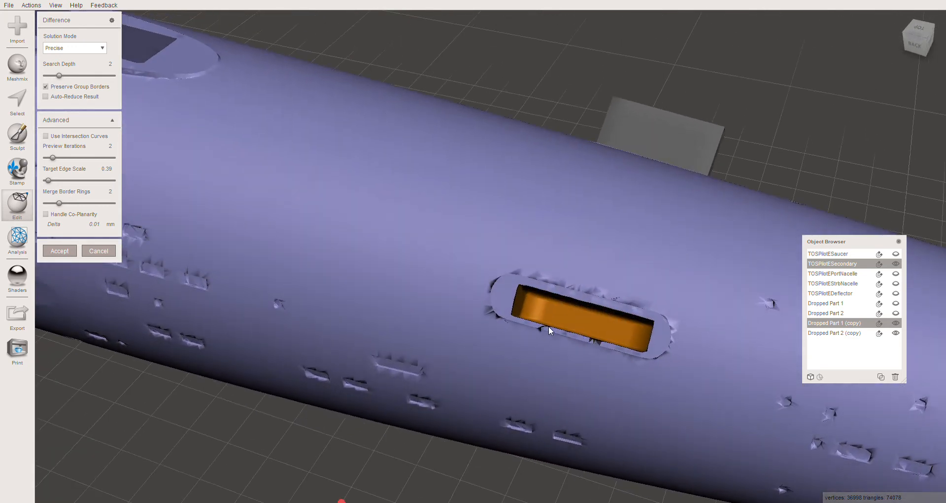
right_drag(548, 357, 481, 333)
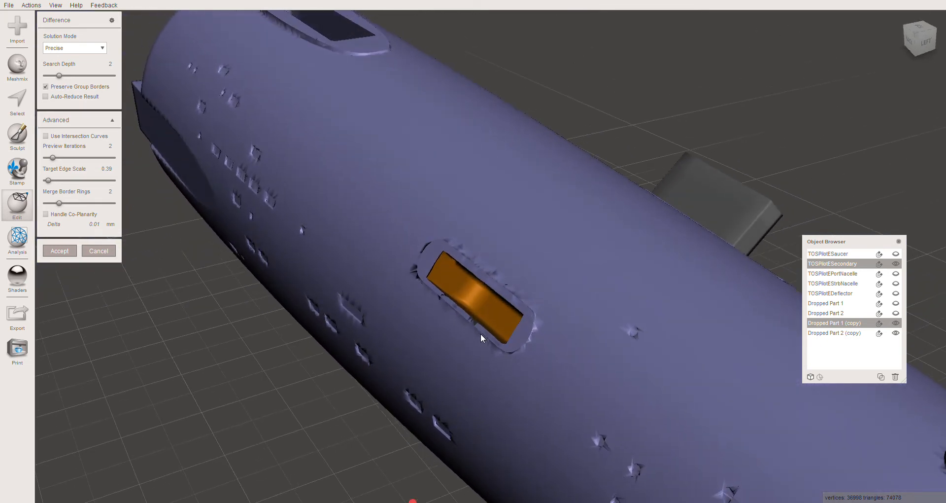
click(66, 253)
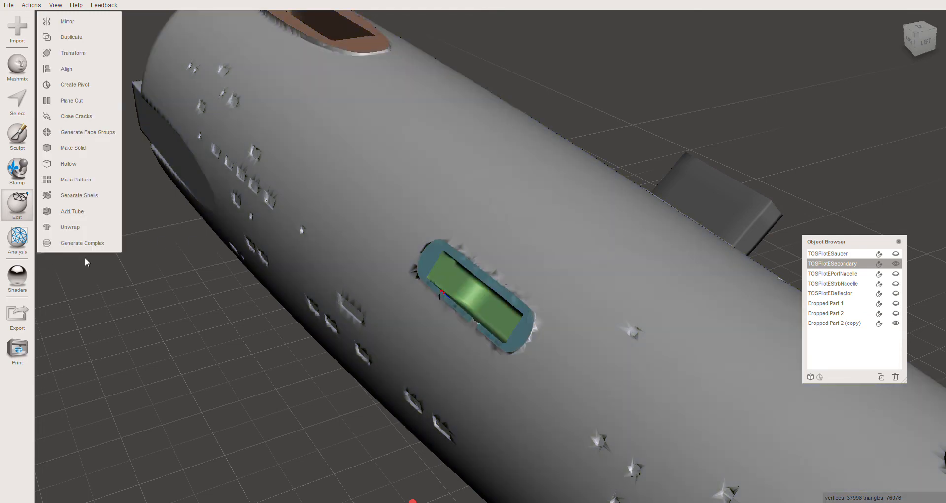
- Subtract Dropped Part 2 (copy) from the secondary hull with Boolean Difference, using a target edge scale of 0.36
right_drag(574, 368, 417, 380)
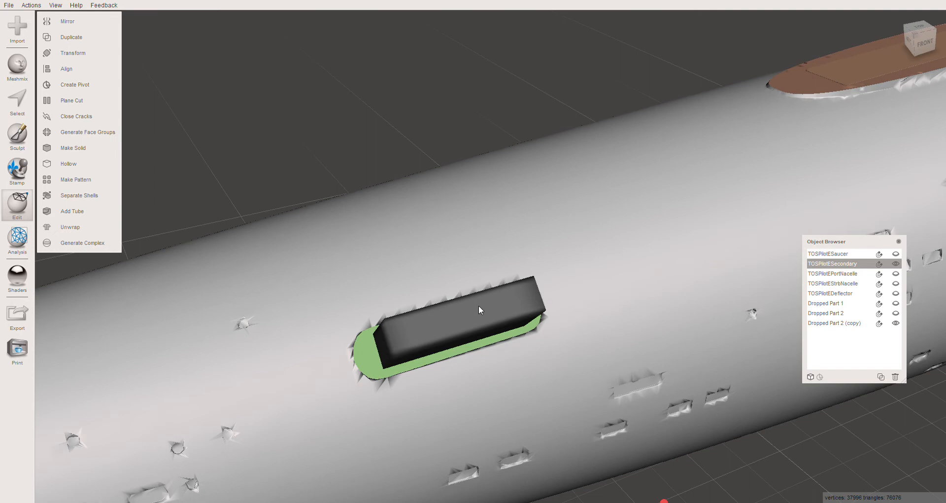
shift+click(471, 320)
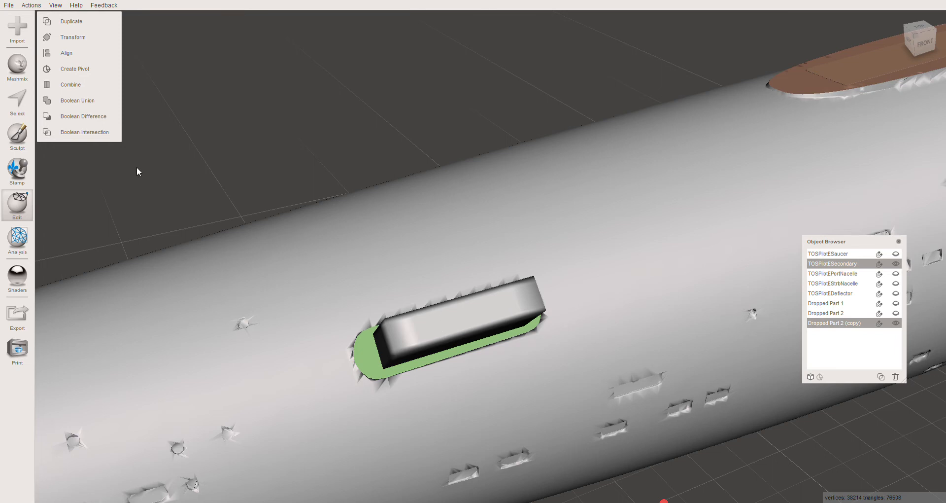
click(79, 120)
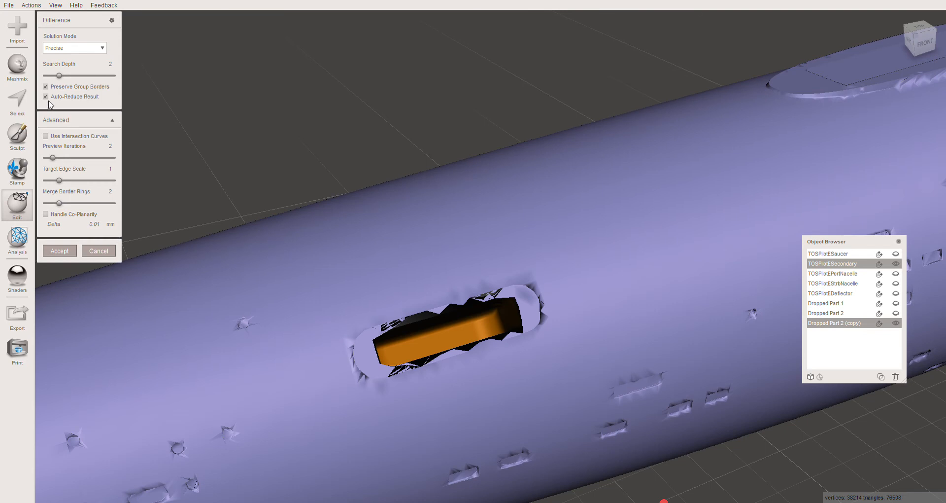
click(49, 181)
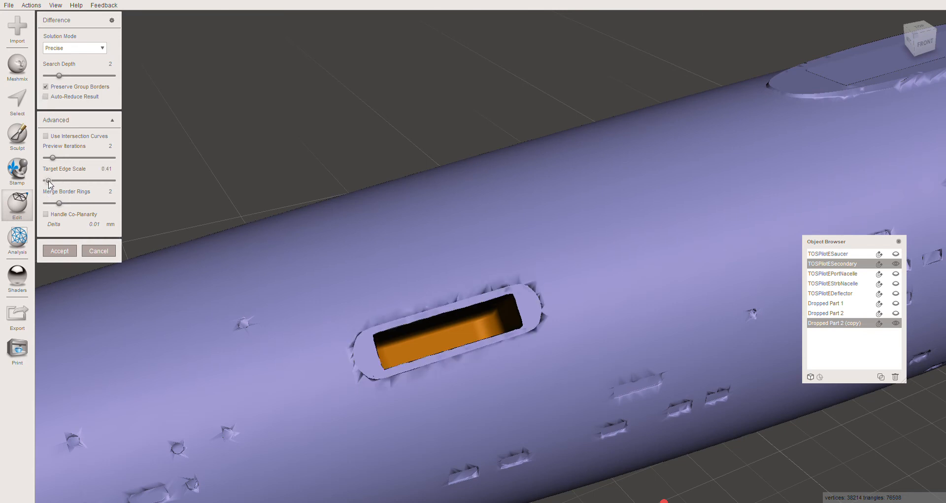
drag(49, 181, 48, 181)
click(60, 251)
- Show the original pegs, Dropped Part 1 and Dropped Part 2, alongside the secondary hull
right_drag(395, 298, 460, 275)
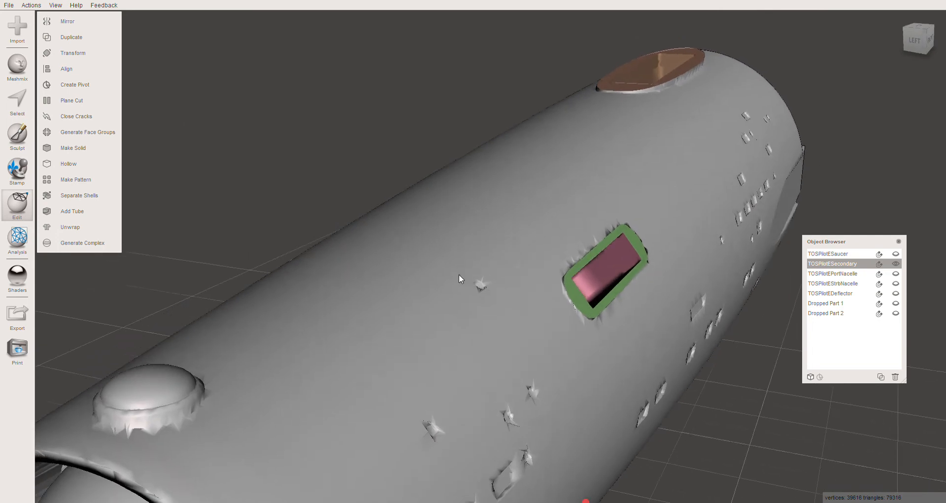
scroll(460, 275, down, 4)
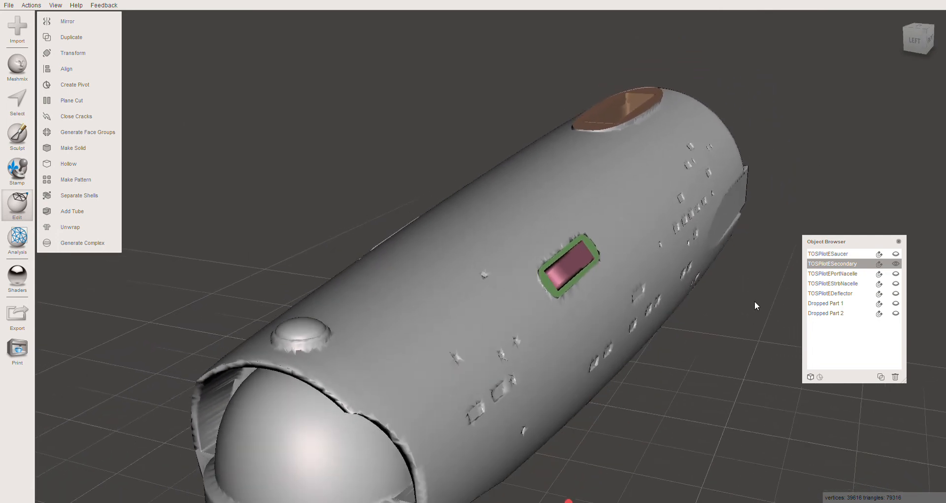
click(895, 303)
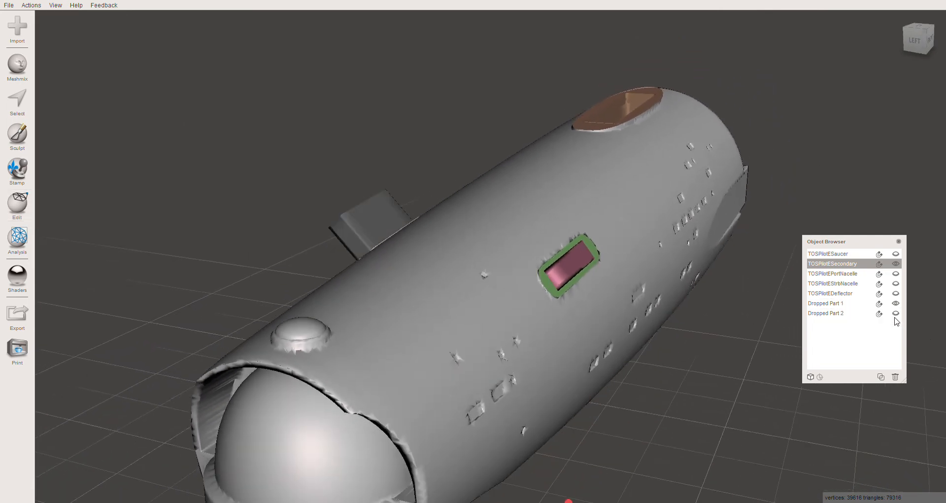
click(895, 314)
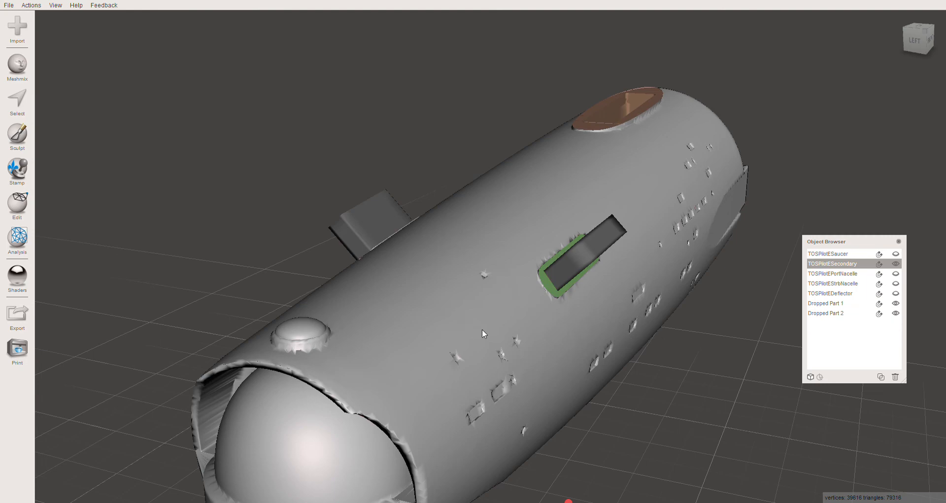
- Scale Dropped Part 2 uniformly to 0.94 with Transform so the peg has clearance in its socket
right_drag(482, 329, 477, 333)
click(606, 277)
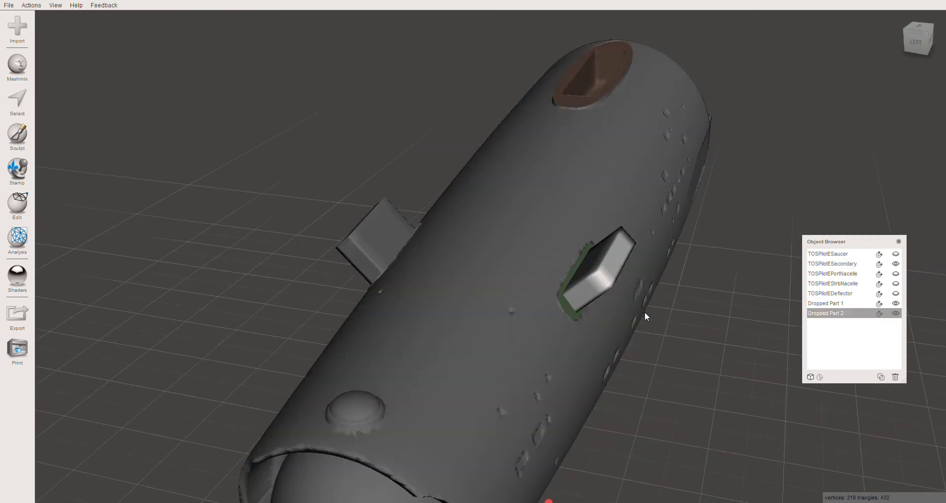
key(t)
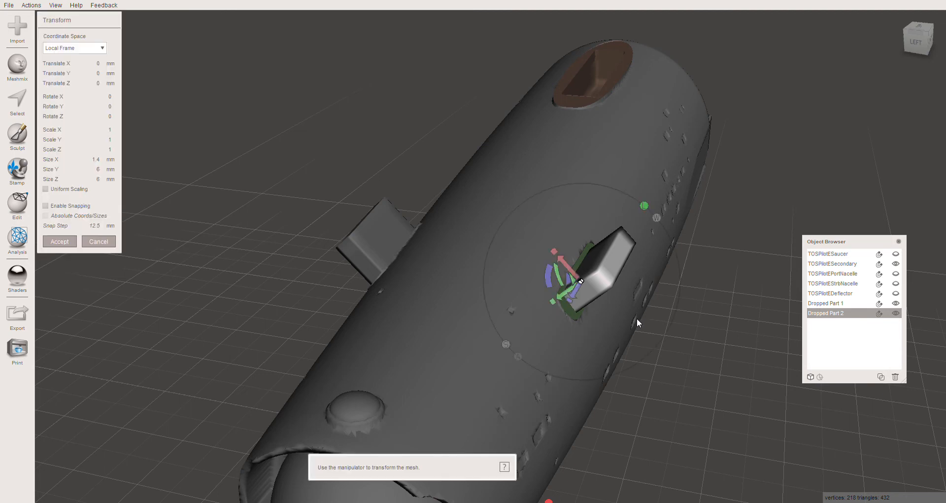
click(45, 189)
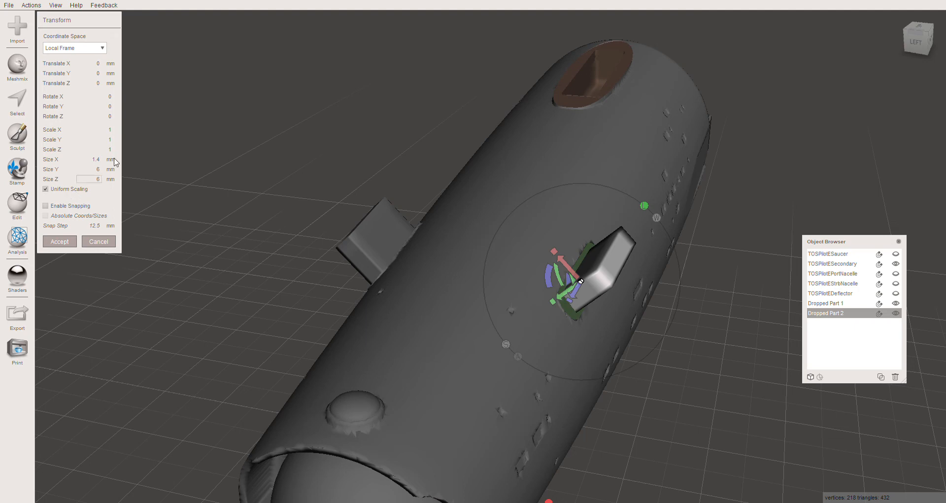
click(106, 130)
key(BackSpace)
key(Tab)
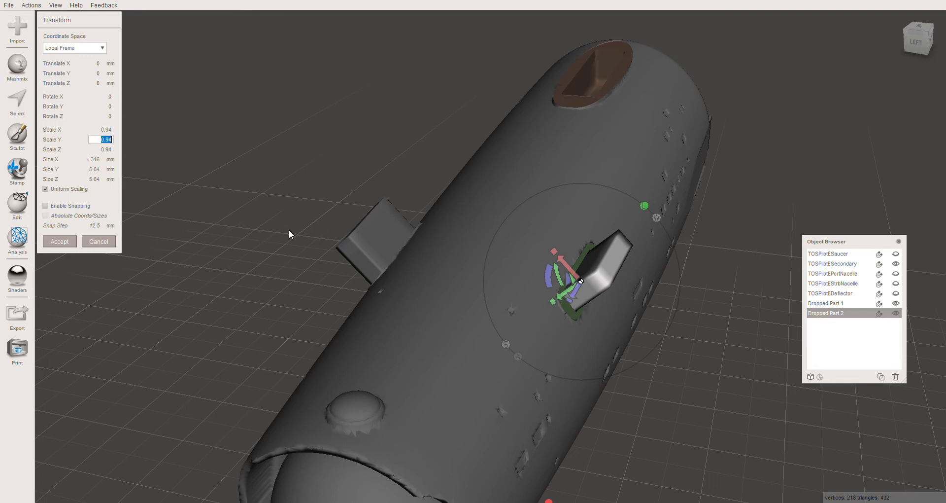
click(71, 241)
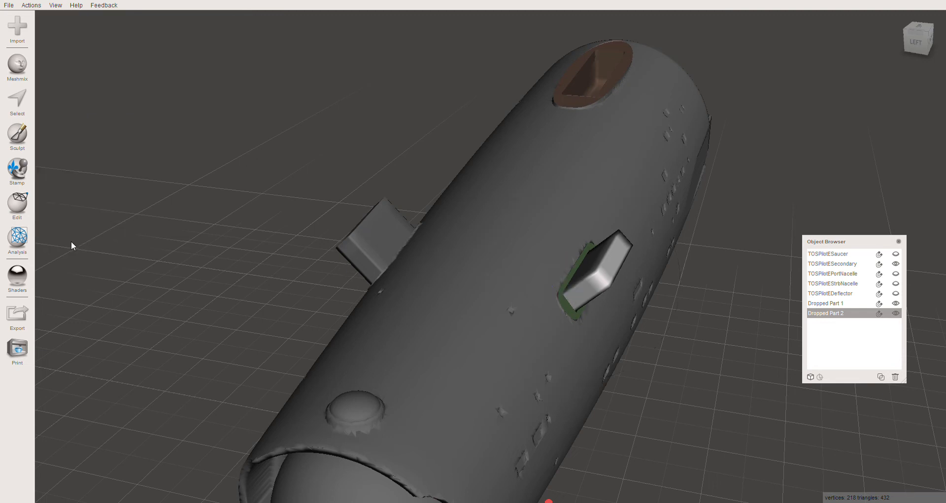
- Scale Dropped Part 1 uniformly to 0.94 with Transform to match the other peg
click(393, 243)
key(ctrl+t)
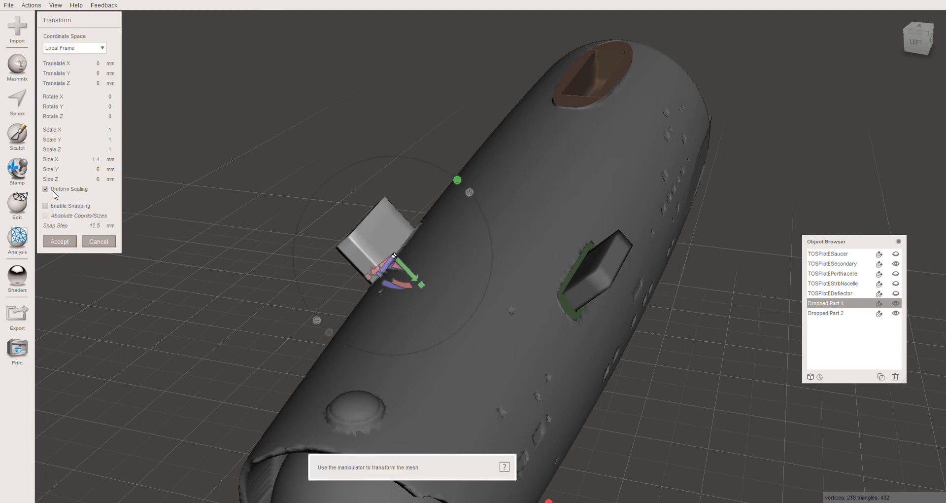
click(97, 159)
drag(109, 130, 117, 133)
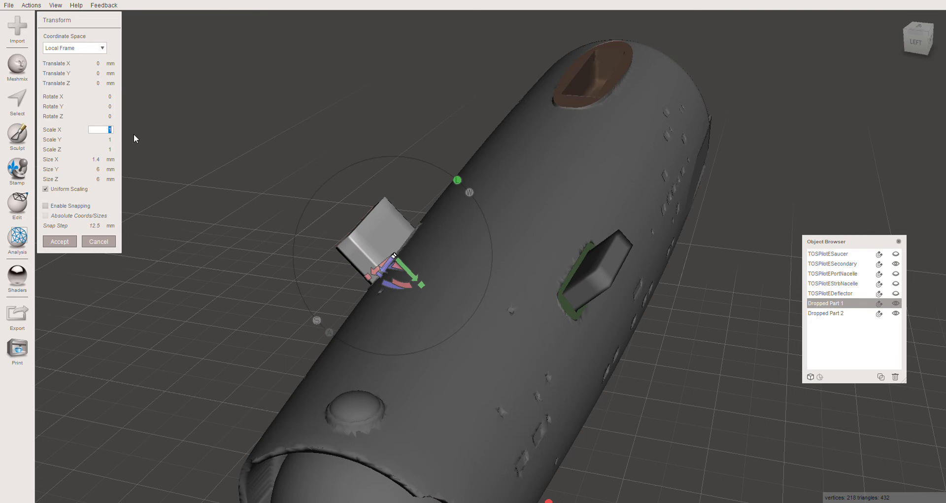
text(0.94)
key(Tab)
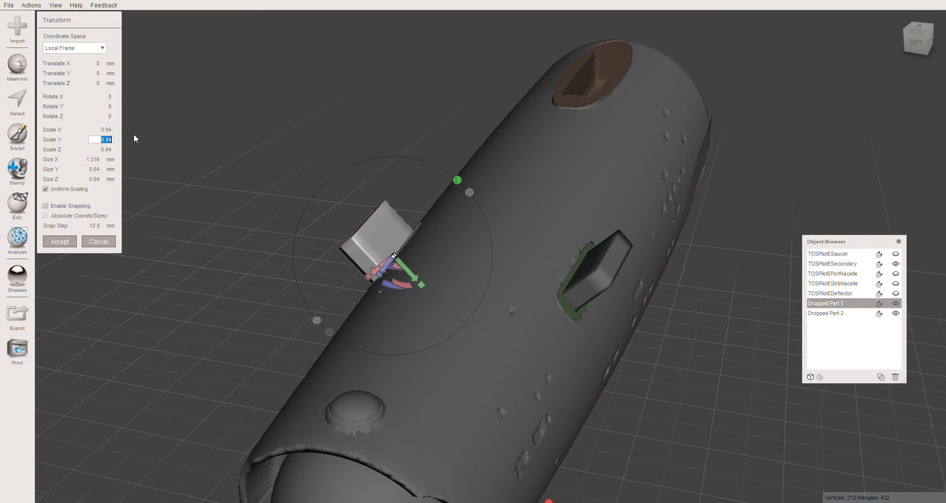
click(61, 242)
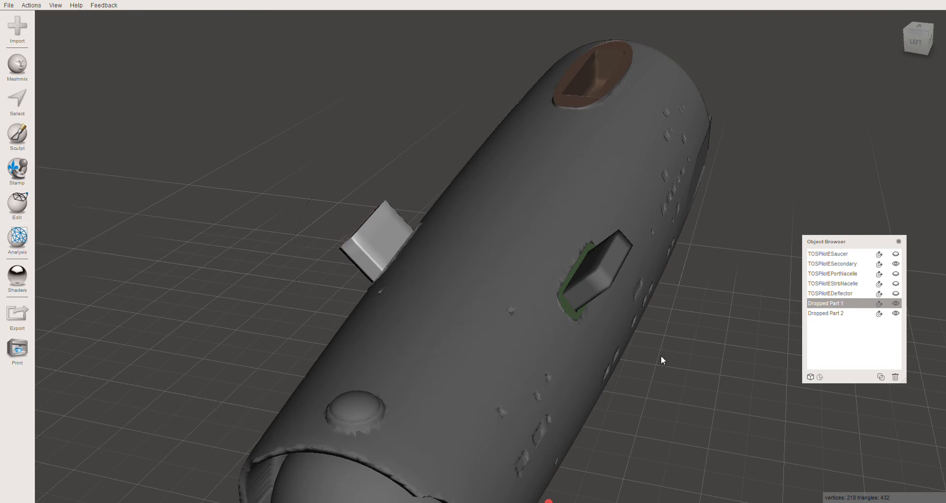
- Hide the secondary hull and show both the port and starboard nacelles with their pegs
click(896, 273)
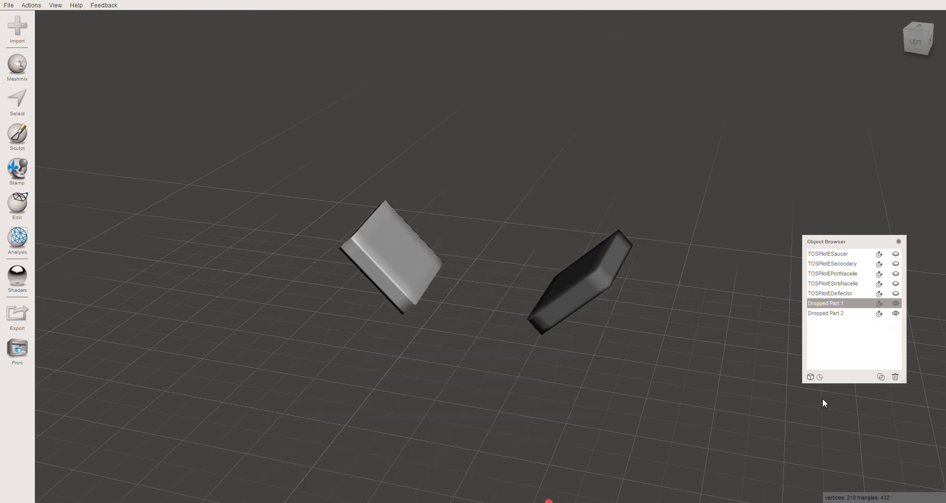
click(896, 273)
click(896, 283)
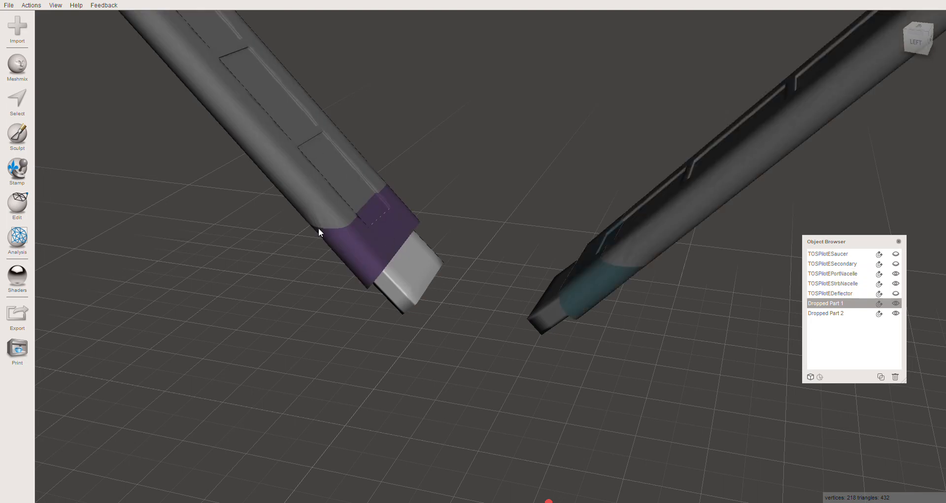
- Combine the port nacelle and Dropped Part 1 into a single object
click(313, 190)
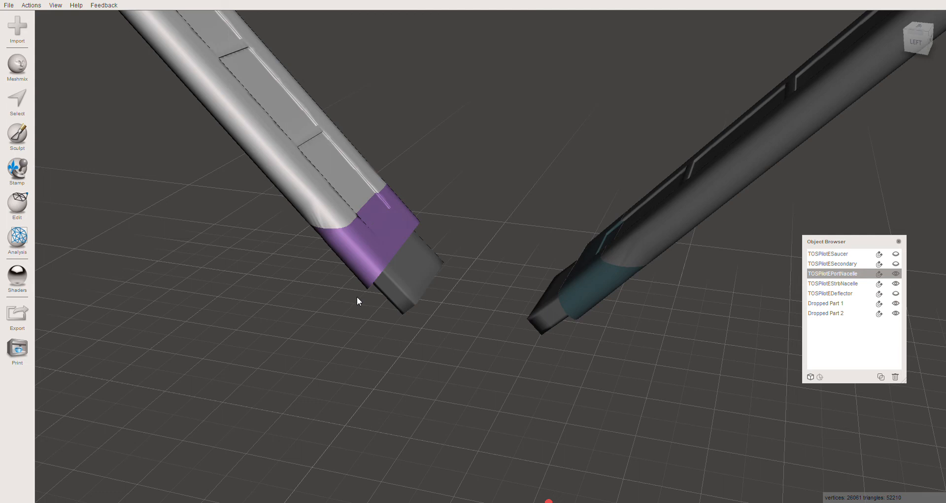
shift+click(409, 285)
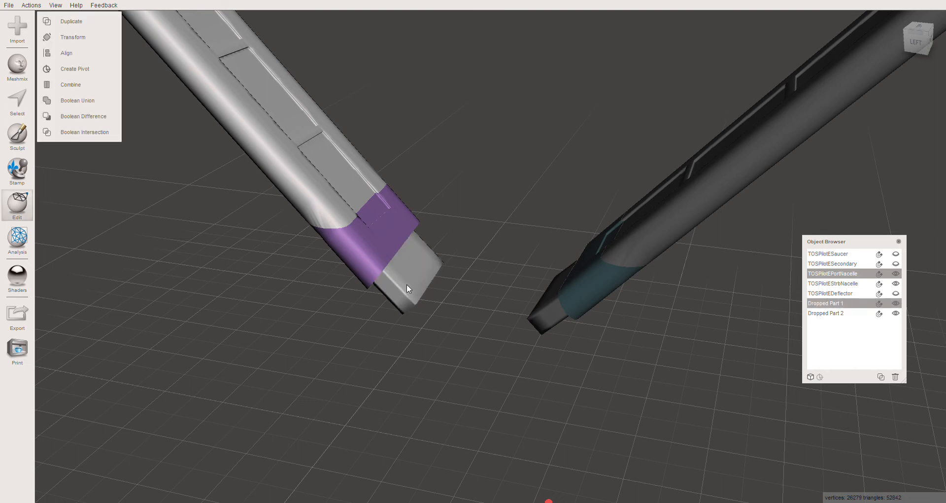
click(77, 87)
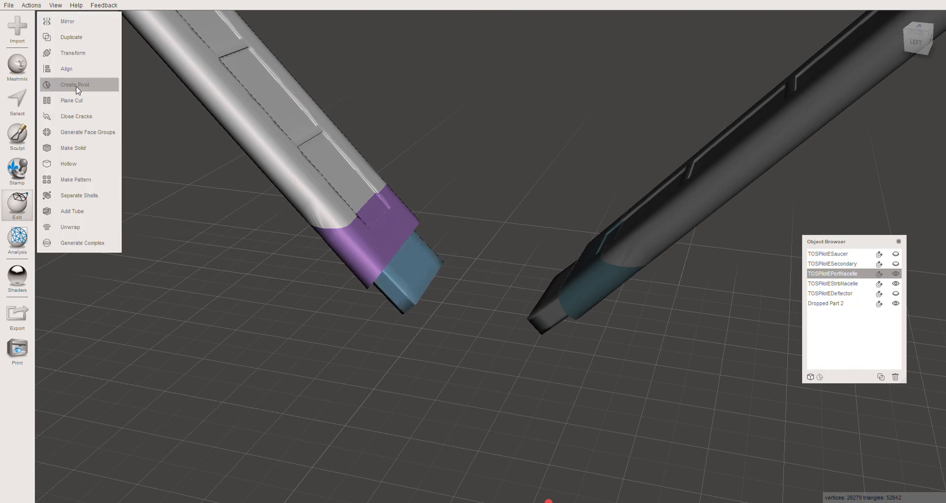
- Combine the starboard nacelle and Dropped Part 2 into a single object
click(707, 197)
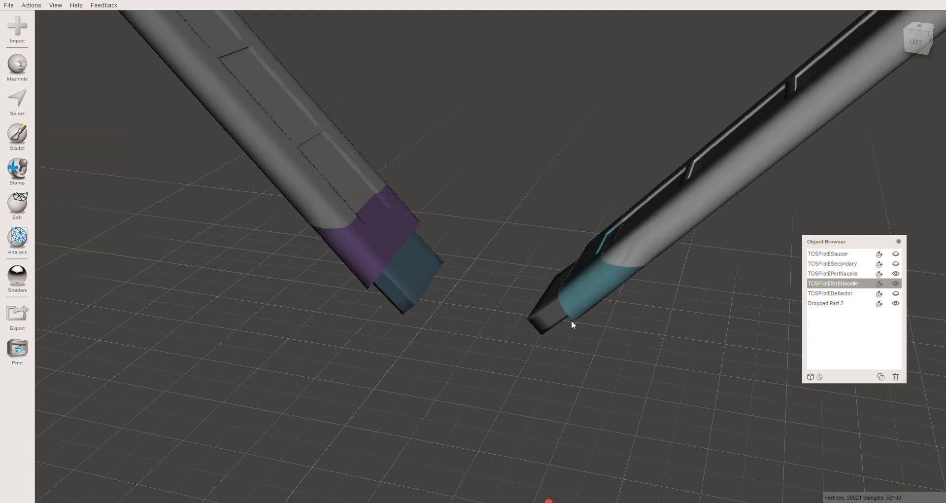
shift+click(554, 318)
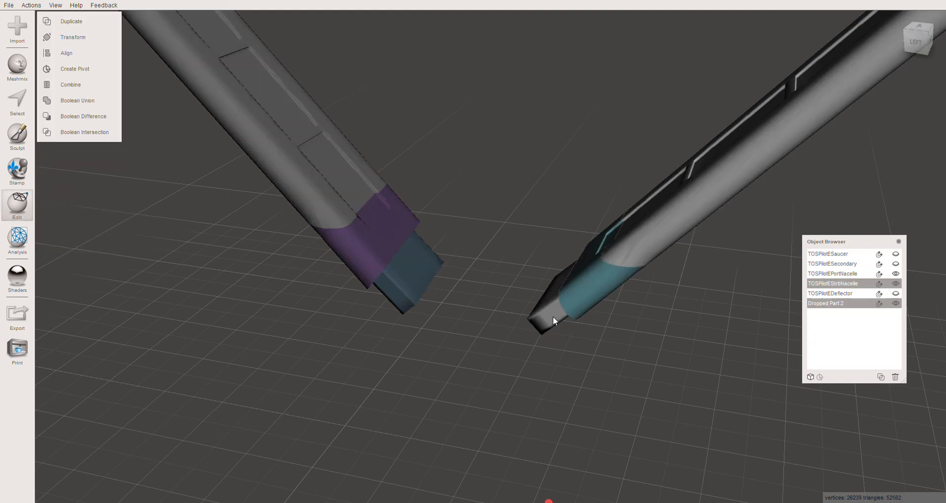
click(68, 85)
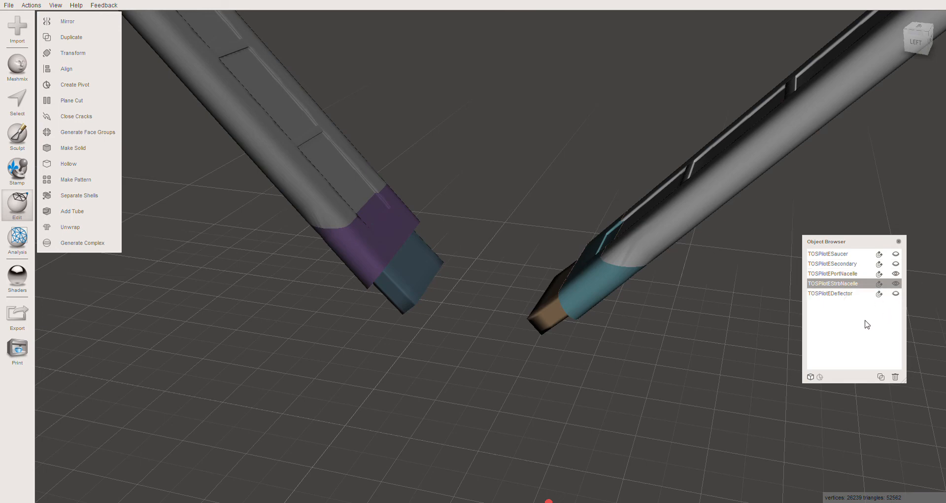
- Hide both nacelles and show the deflector on its own
scroll(744, 362, down, 3)
scroll(743, 358, down, 5)
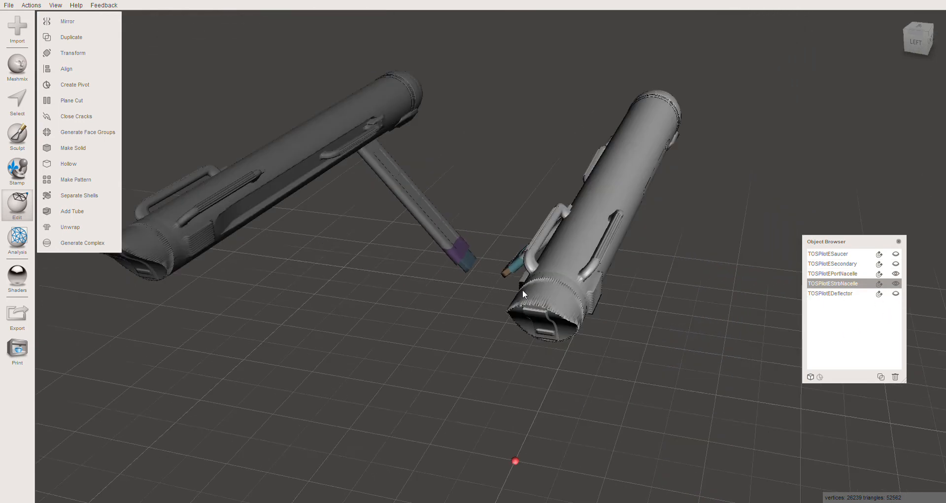
right_drag(406, 295, 212, 303)
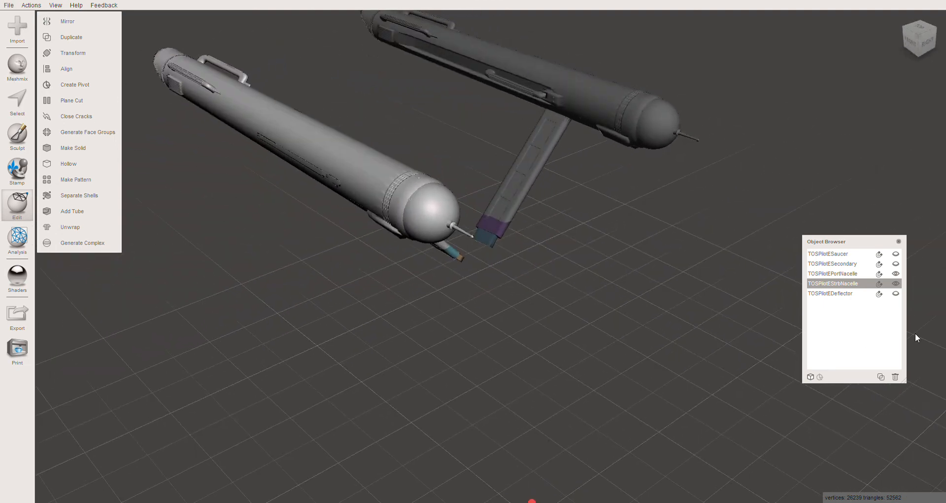
click(896, 274)
click(895, 283)
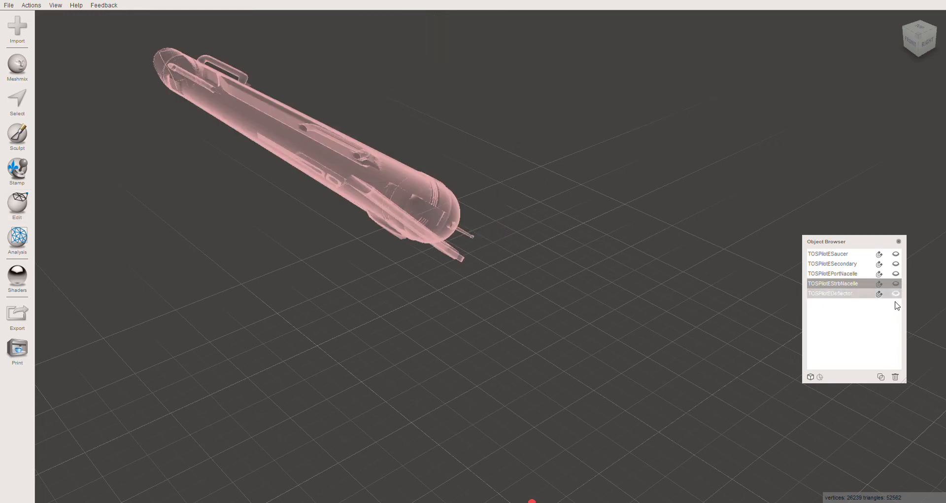
click(896, 293)
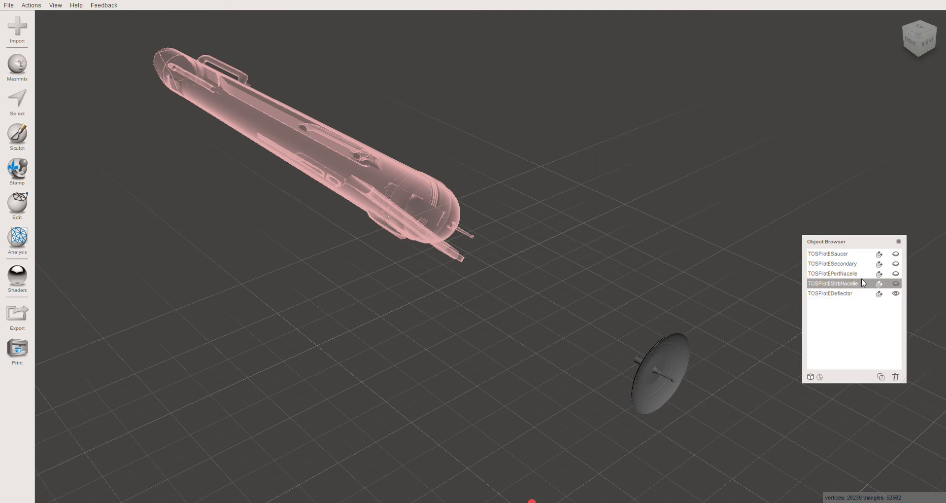
- Examine the hidden saucer, secondary hull and both nacelles together with the deflector from several sides
click(838, 275)
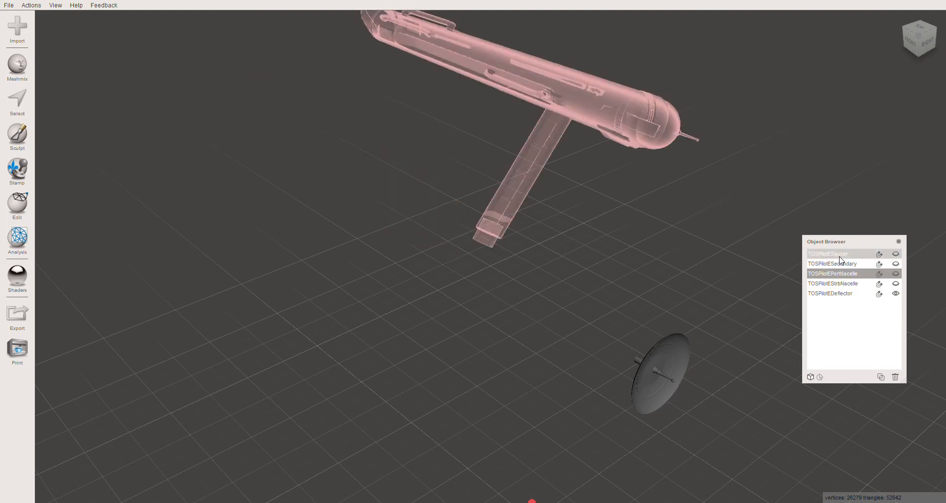
click(840, 254)
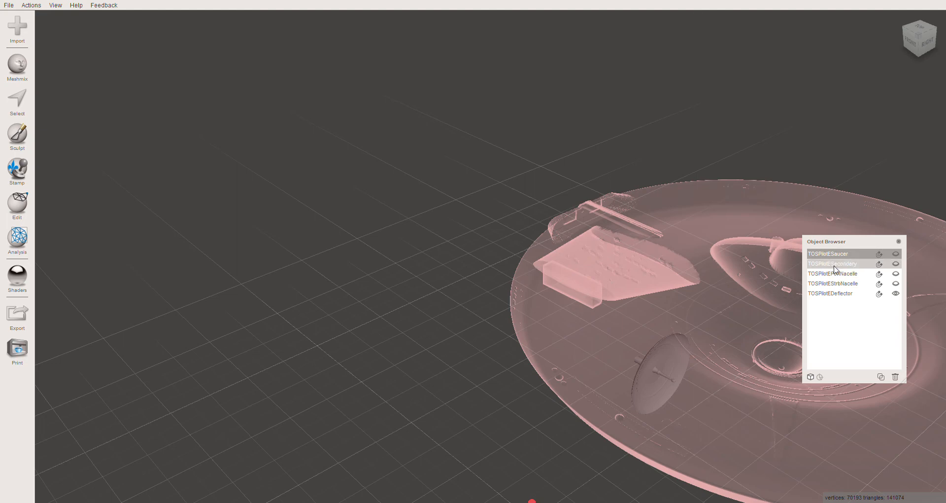
shift+click(834, 267)
shift+click(837, 273)
shift+click(837, 283)
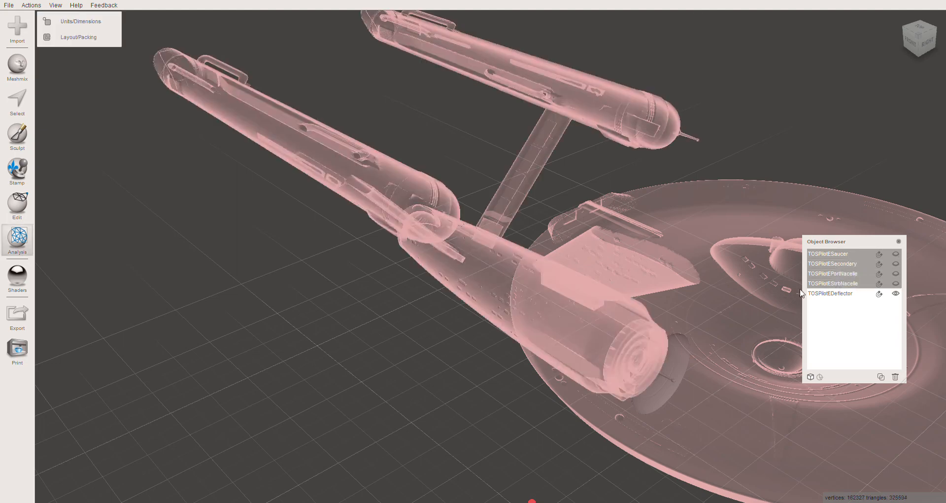
right_drag(769, 301, 814, 280)
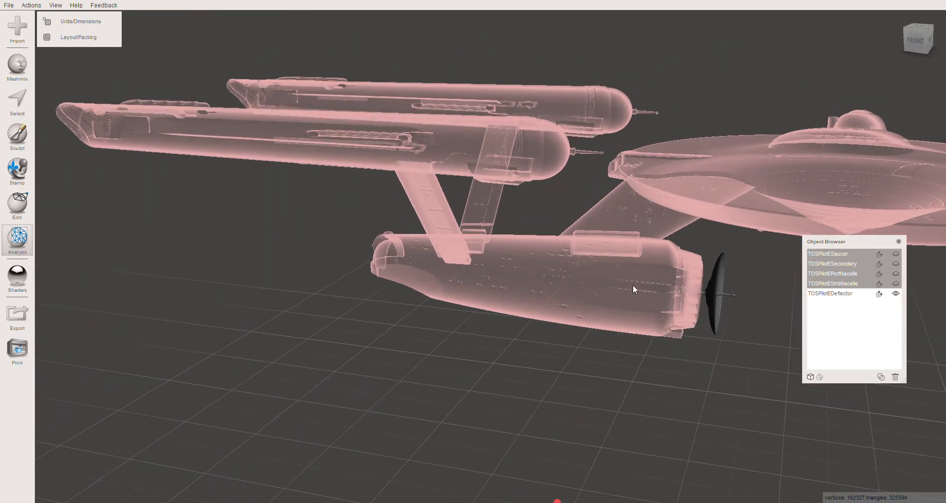
mouse_move(631, 284)
right_down()
mouse_move(559, 281)
mouse_move(585, 253)
mouse_move(631, 275)
right_up()
right_drag(655, 307, 195, 212)
- Drop a cylinder primitive on the end of the deflector's rear shaft and set its dimension to 1 mm
click(277, 225)
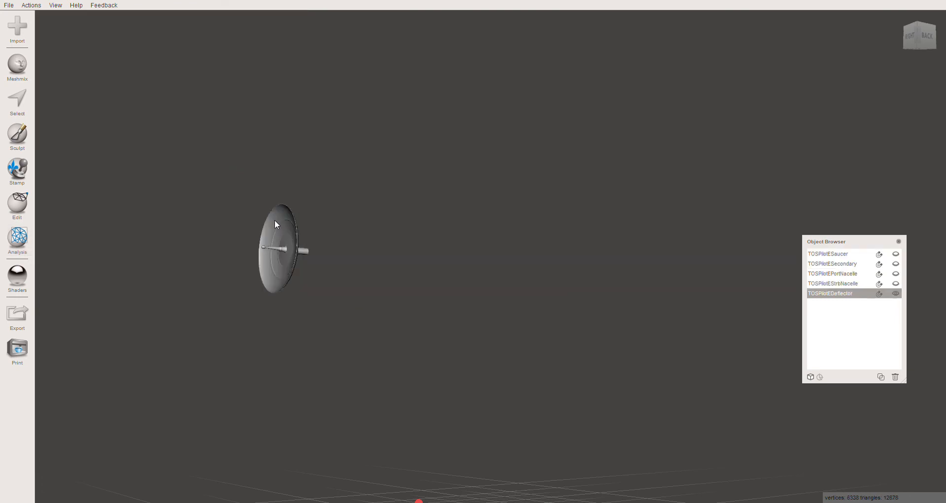
right_drag(244, 269, 620, 281)
scroll(534, 271, up, 8)
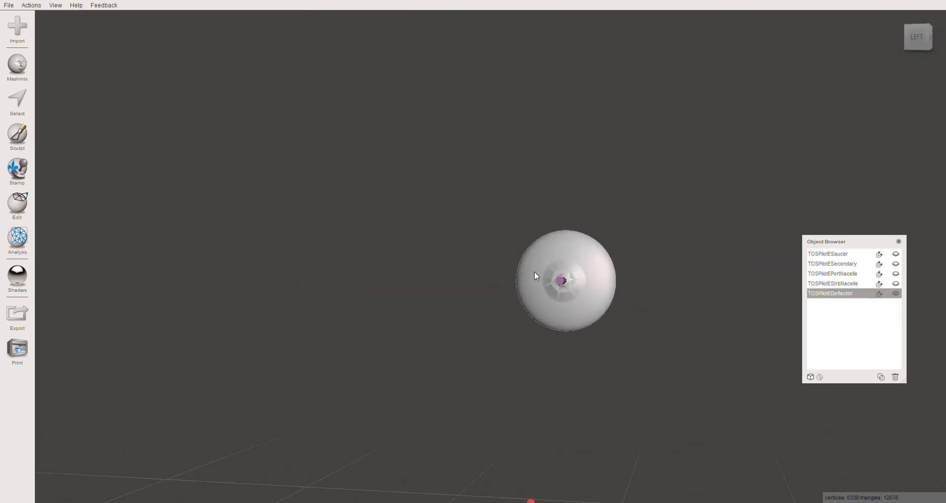
middle_drag(598, 305, 515, 330)
right_drag(514, 331, 540, 327)
right_drag(442, 334, 472, 327)
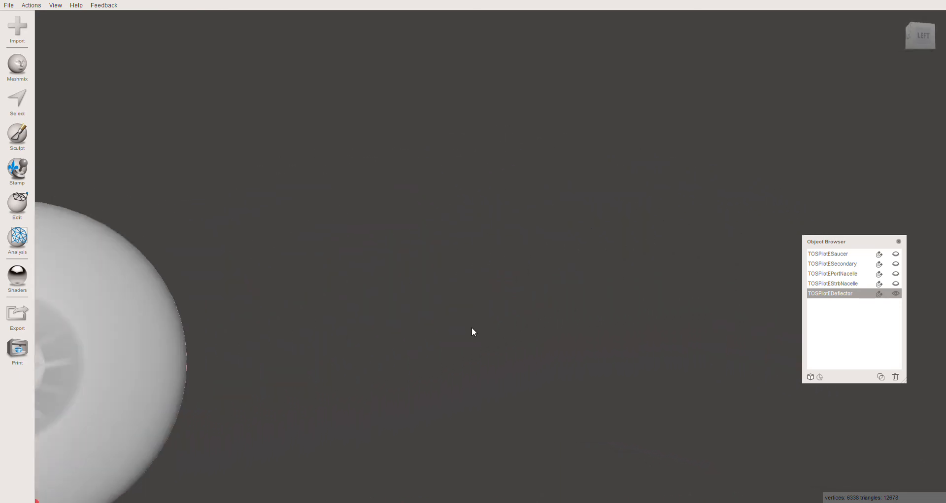
mouse_move(247, 380)
middle_down()
mouse_move(262, 374)
mouse_move(255, 379)
middle_up()
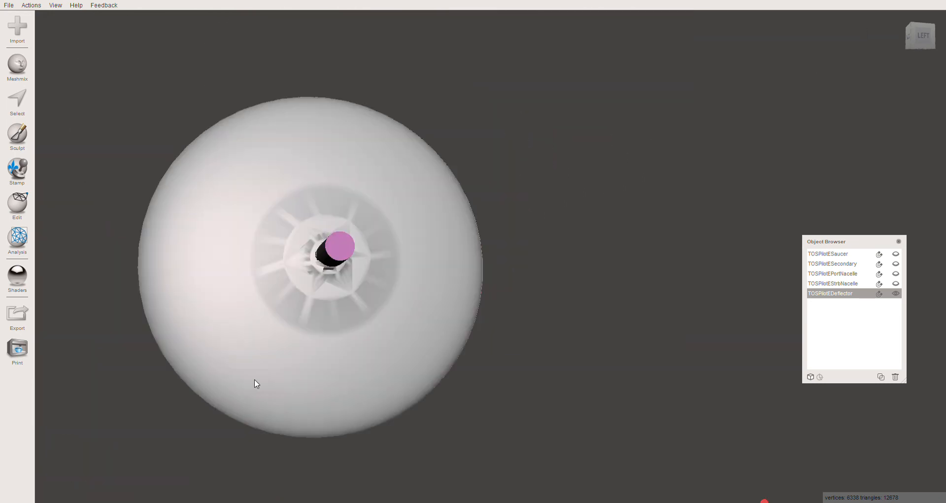
right_drag(256, 384, 238, 372)
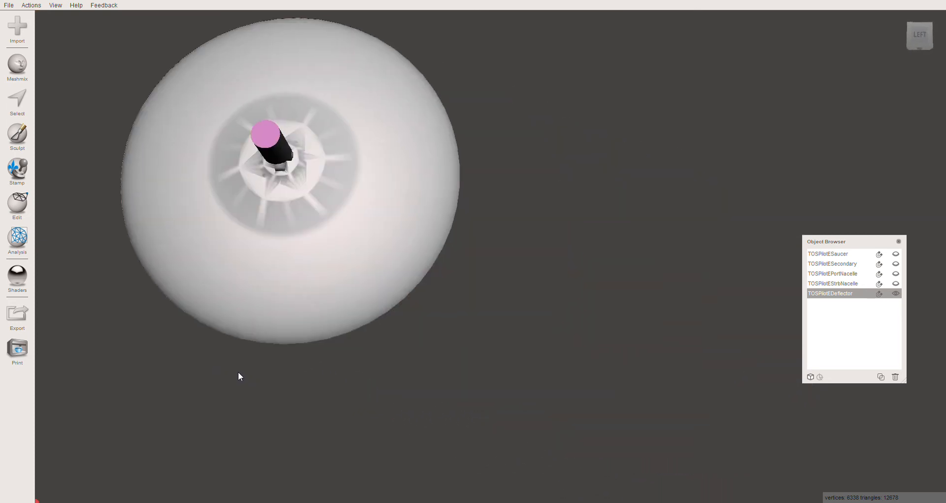
click(17, 67)
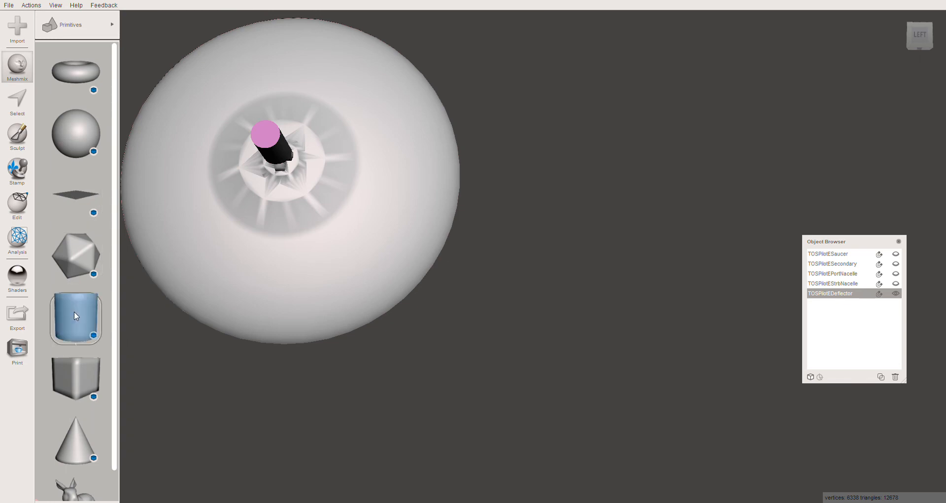
drag(74, 311, 281, 153)
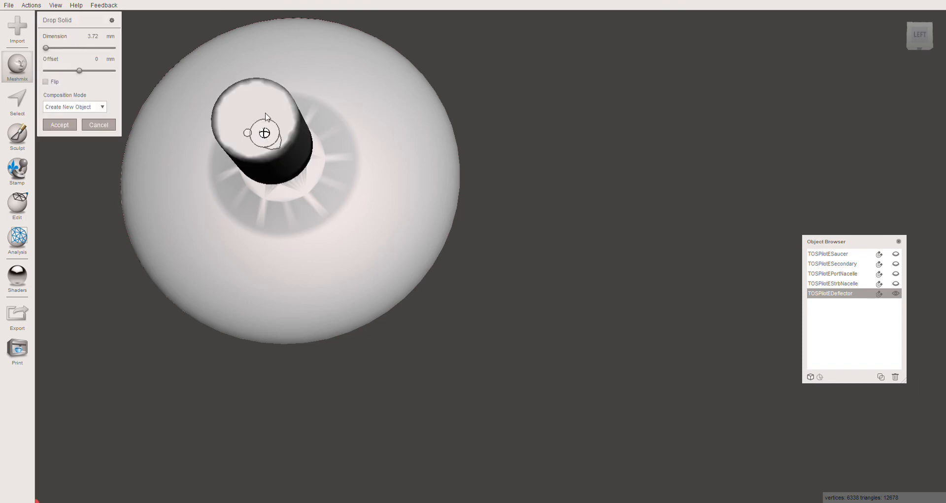
double_click(88, 37)
text(1)
key(Return)
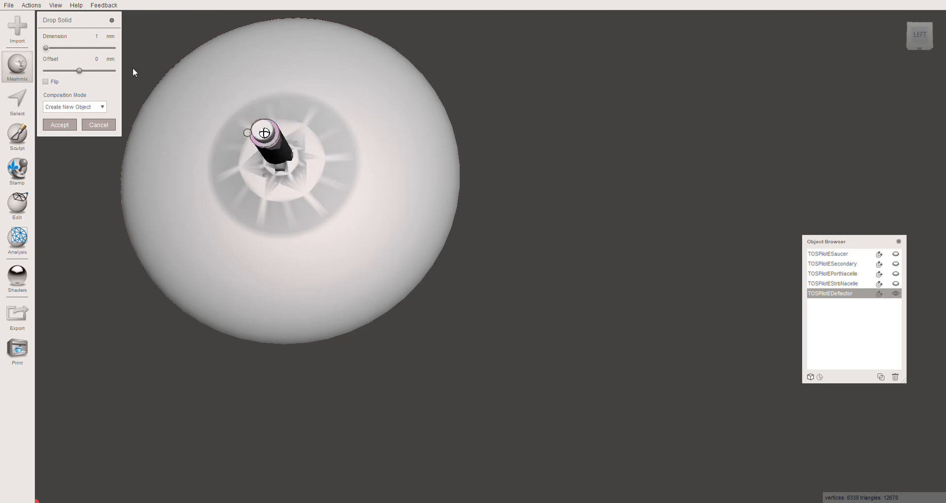
- Centre the cylinder on the shaft's end face in the Left view and create it as a new object
click(920, 35)
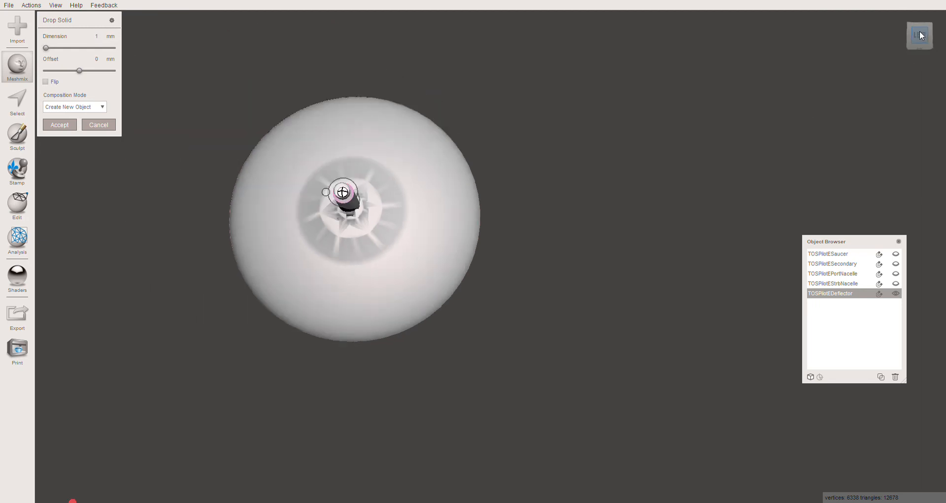
scroll(481, 335, up, 5)
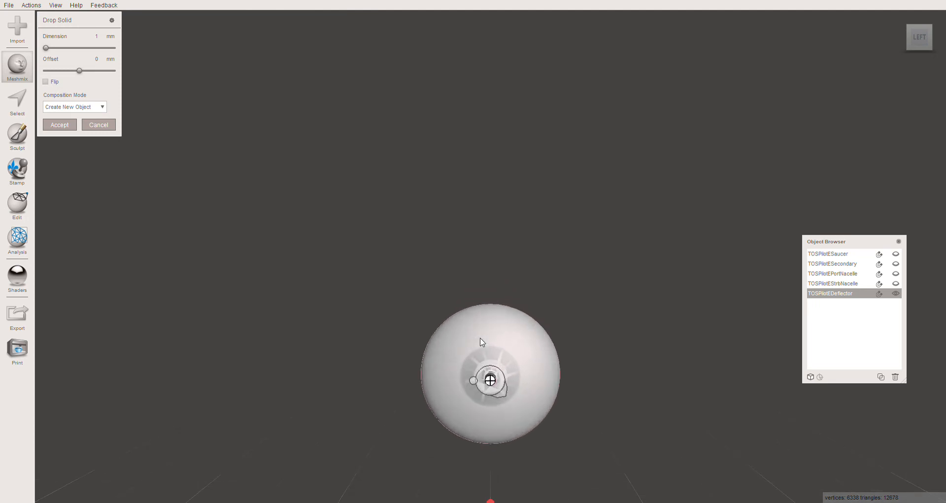
middle_drag(477, 342, 486, 268)
scroll(487, 267, up, 1)
scroll(486, 267, up, 5)
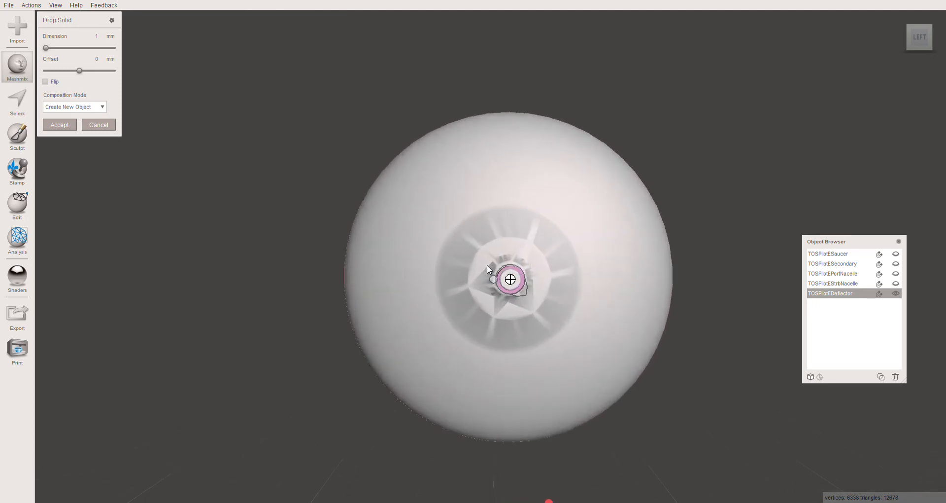
middle_drag(466, 265, 452, 221)
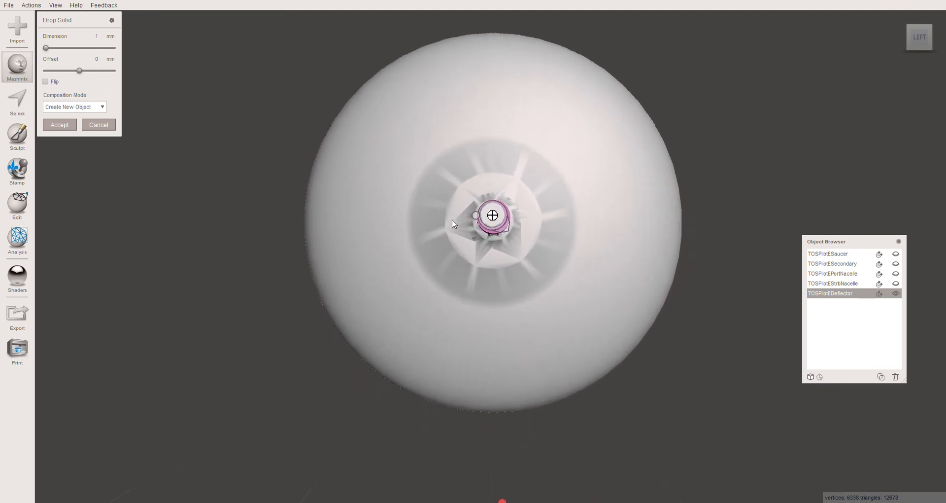
middle_drag(560, 229, 546, 250)
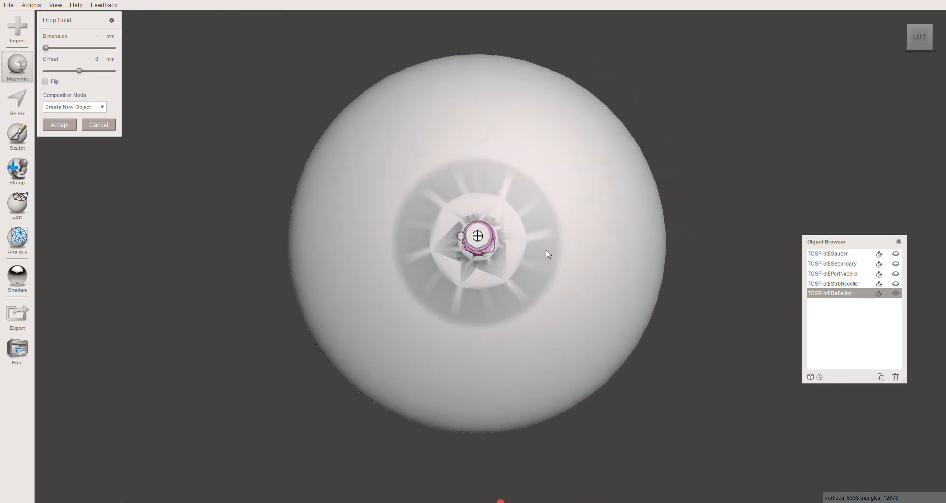
right_drag(547, 250, 549, 258)
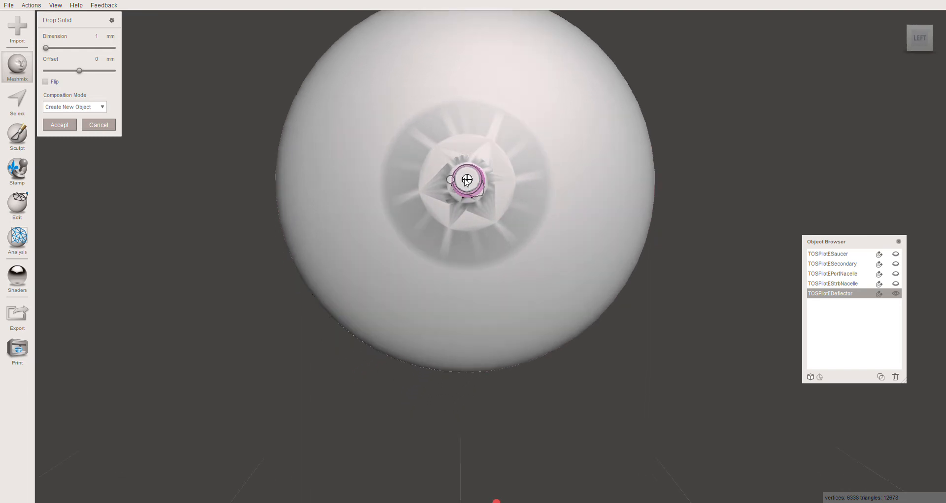
mouse_move(464, 180)
mouse_down()
mouse_move(477, 192)
mouse_move(469, 181)
mouse_up()
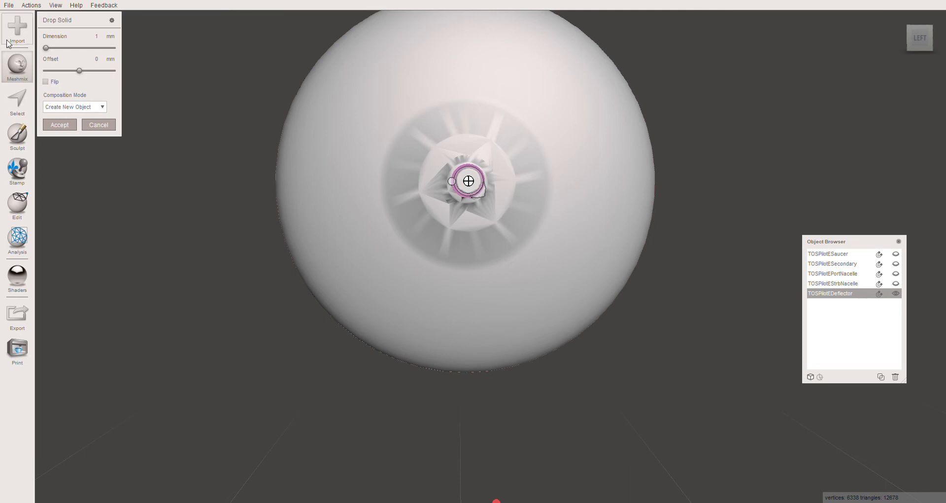
click(62, 128)
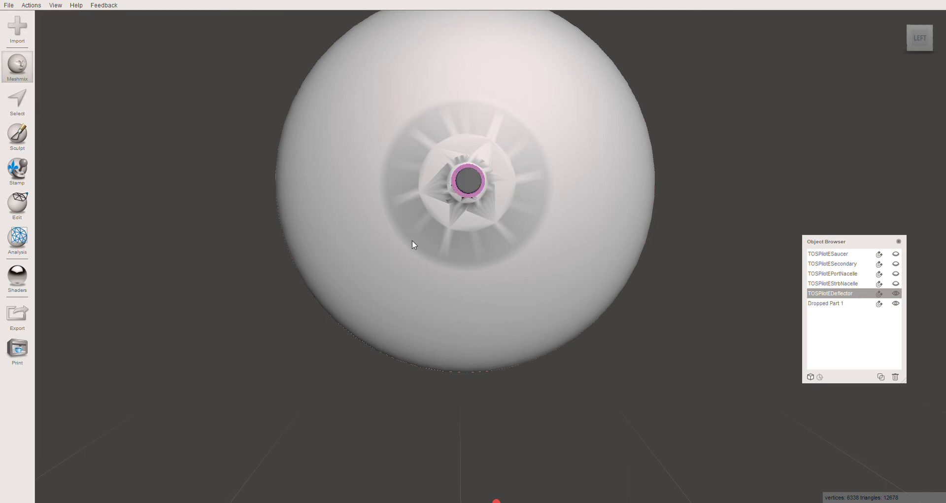
- Select the dropped cylinder at the end of the deflector's shaft for transforming
middle_drag(409, 241, 394, 254)
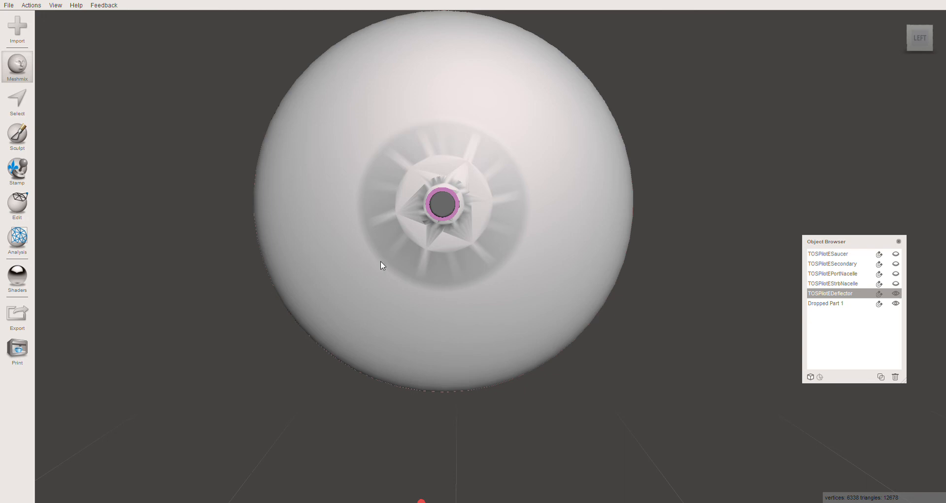
right_drag(380, 261, 353, 262)
mouse_move(418, 261)
right_down()
mouse_move(401, 262)
mouse_move(413, 257)
right_up()
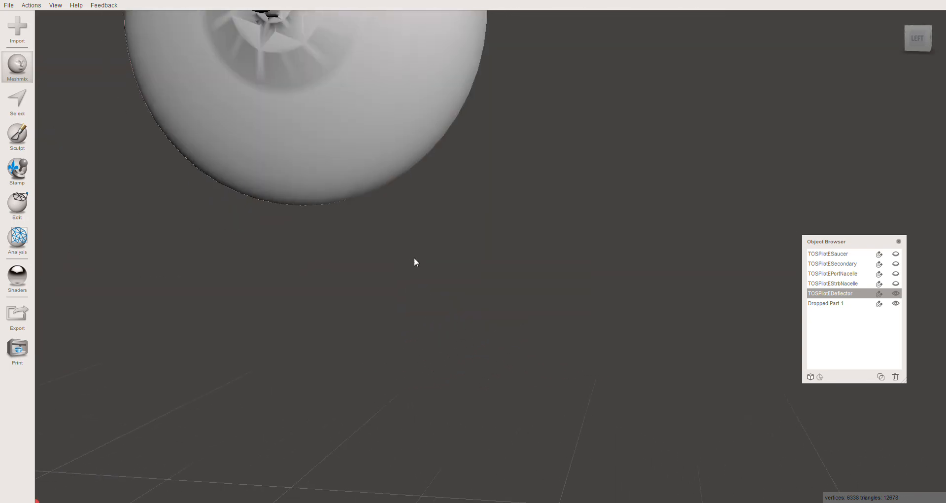
scroll(414, 257, down, 6)
scroll(398, 176, up, 3)
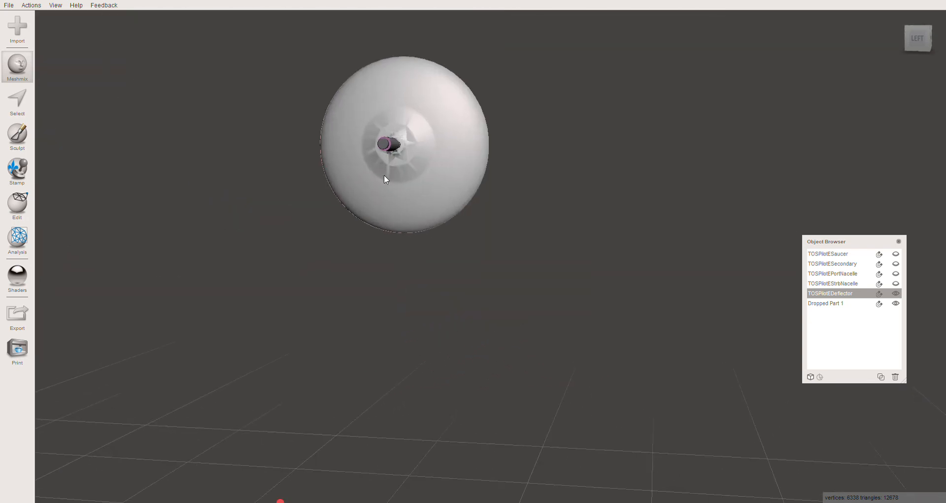
mouse_move(384, 176)
right_down()
mouse_move(364, 197)
mouse_move(399, 180)
right_up()
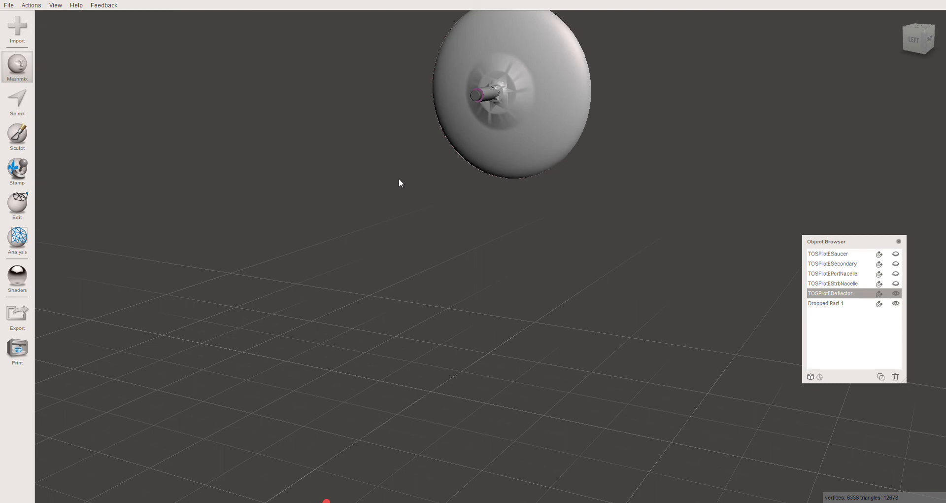
click(475, 96)
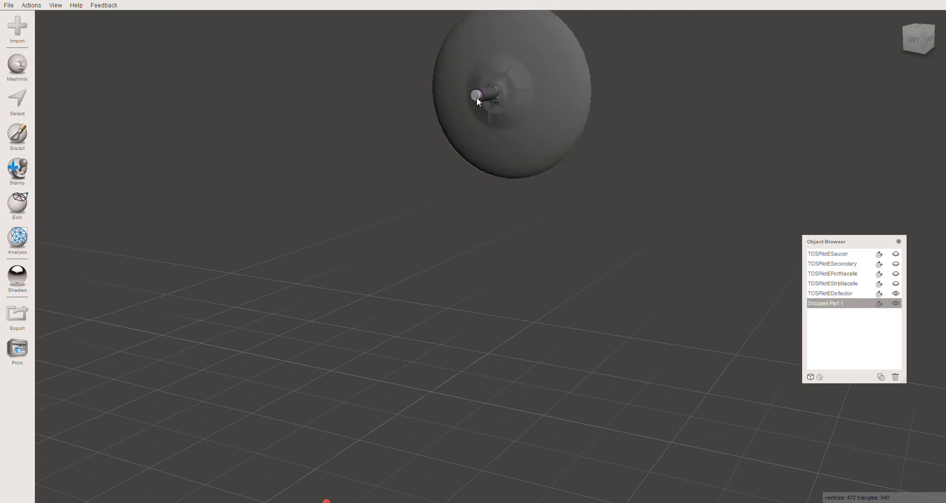
key(ctrl+t)
right_drag(401, 175, 465, 164)
key(f)
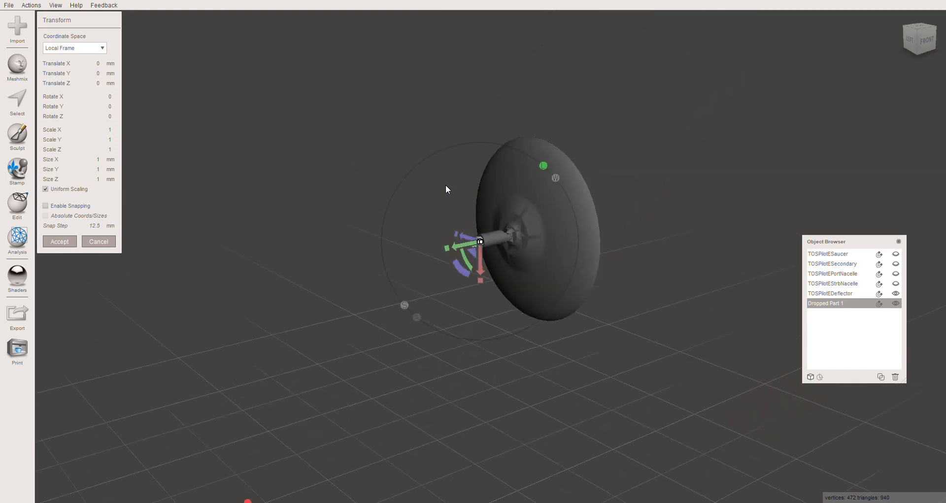
- Try to stretch the cylinder by hand along its Y axis
drag(486, 180, 453, 191)
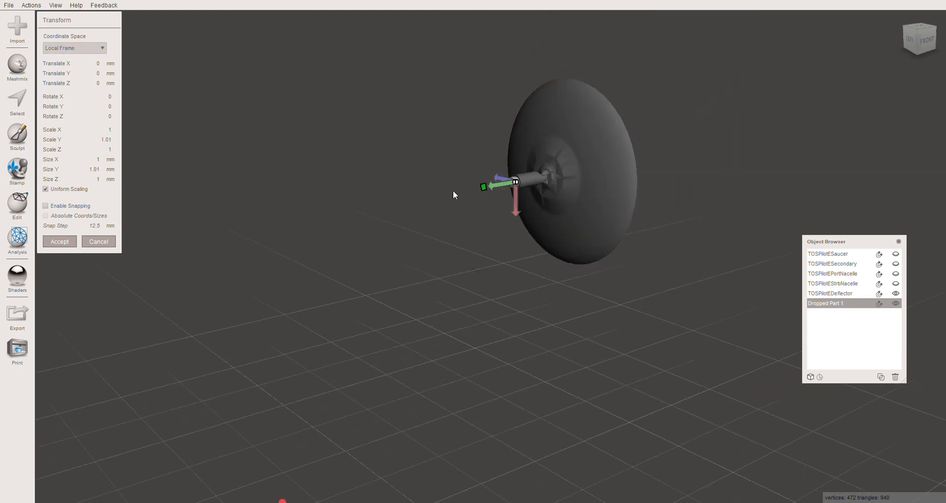
drag(360, 208, 357, 209)
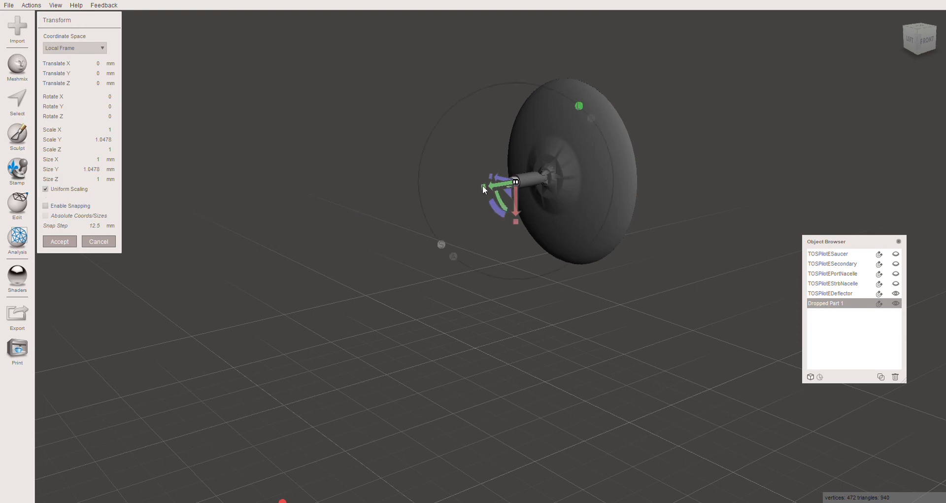
drag(483, 187, 368, 209)
drag(483, 187, 406, 196)
- Turn off uniform scaling and set the cylinder's Y size to 5 mm
click(100, 182)
click(48, 190)
click(94, 169)
text(3)
key(Return)
text(5)
key(Tab)
right_drag(467, 308, 389, 297)
middle_drag(506, 340, 482, 339)
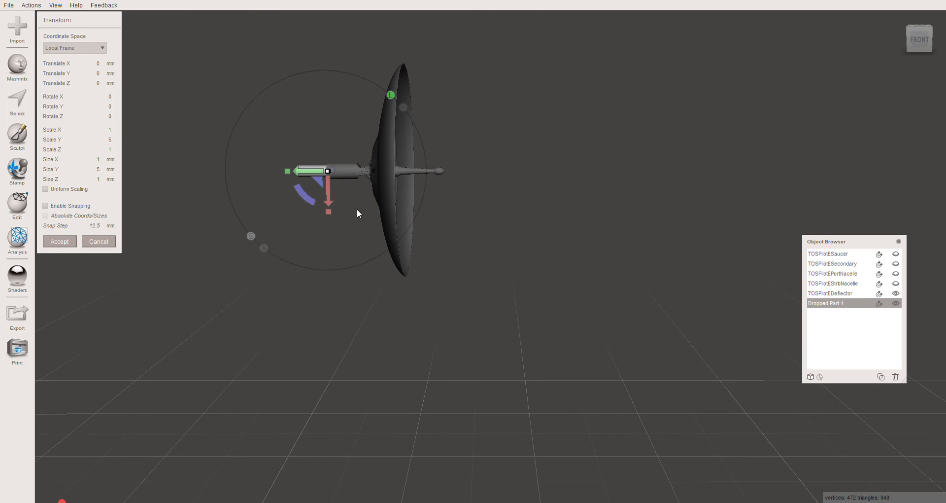
mouse_move(337, 223)
right_down()
mouse_move(331, 219)
mouse_move(345, 222)
right_up()
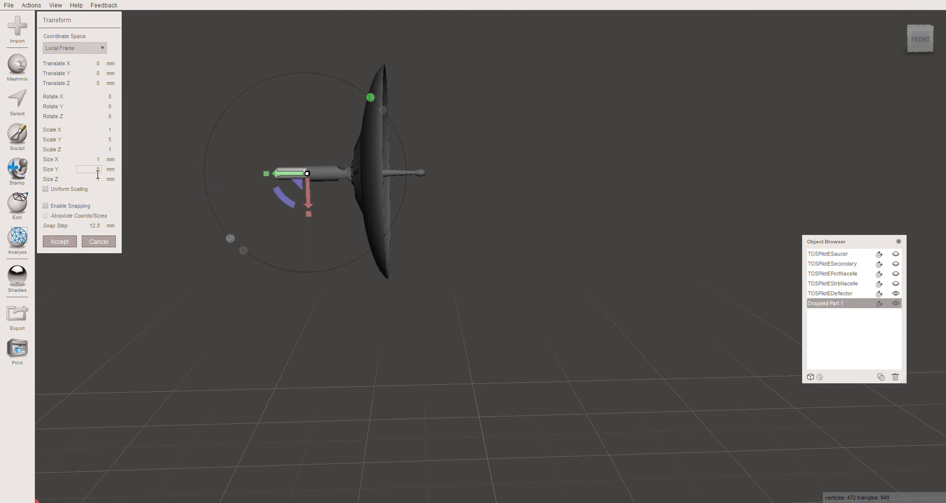
- Set the cylinder's Y size to 4 mm and apply the transform
click(97, 170)
text(4)
key(Tab)
click(60, 241)
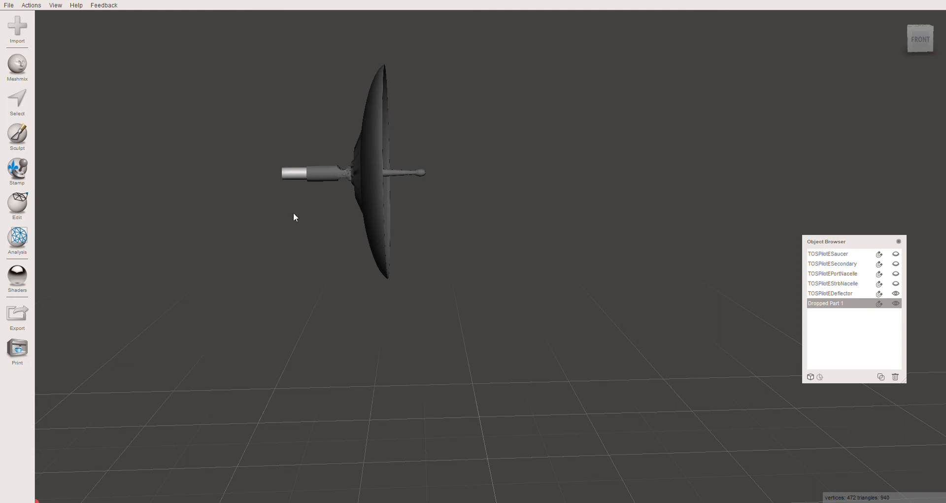
- Duplicate the peg cylinder, hide the original and the deflector, and show the secondary hull with the copy
right_drag(294, 217, 351, 232)
right_drag(200, 243, 236, 248)
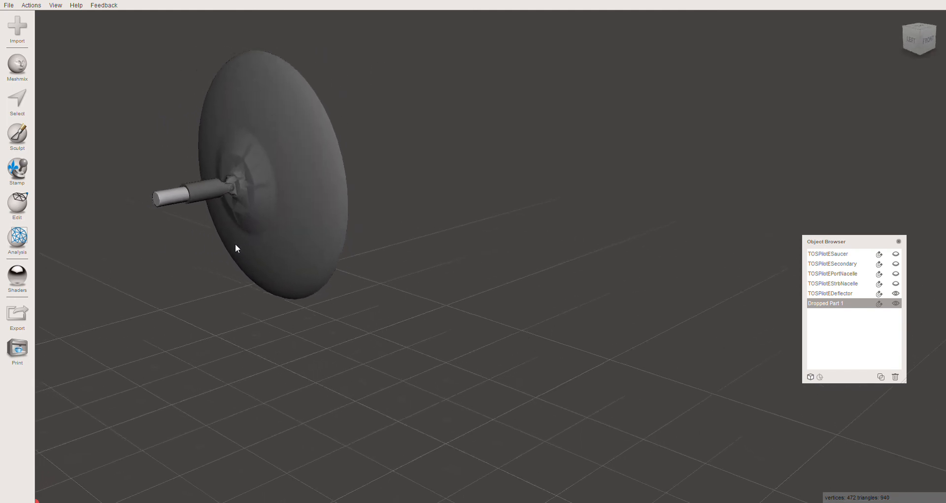
middle_drag(235, 243, 329, 239)
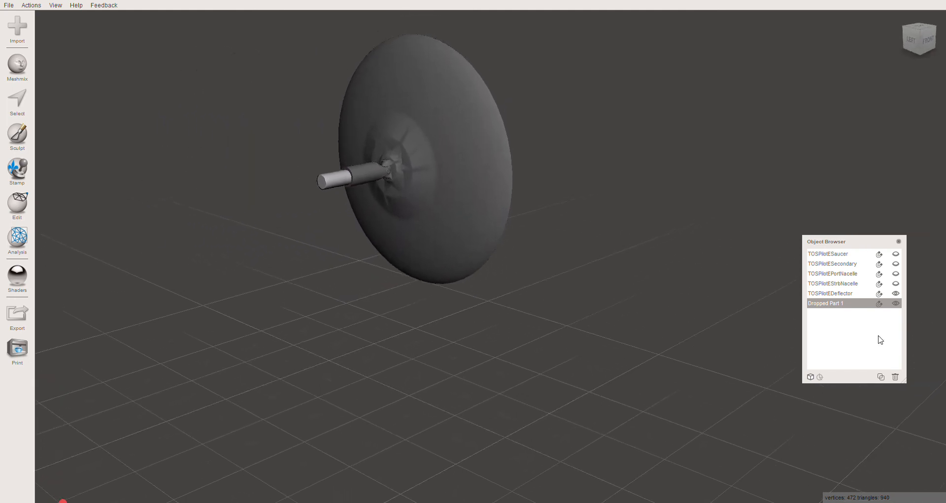
click(880, 377)
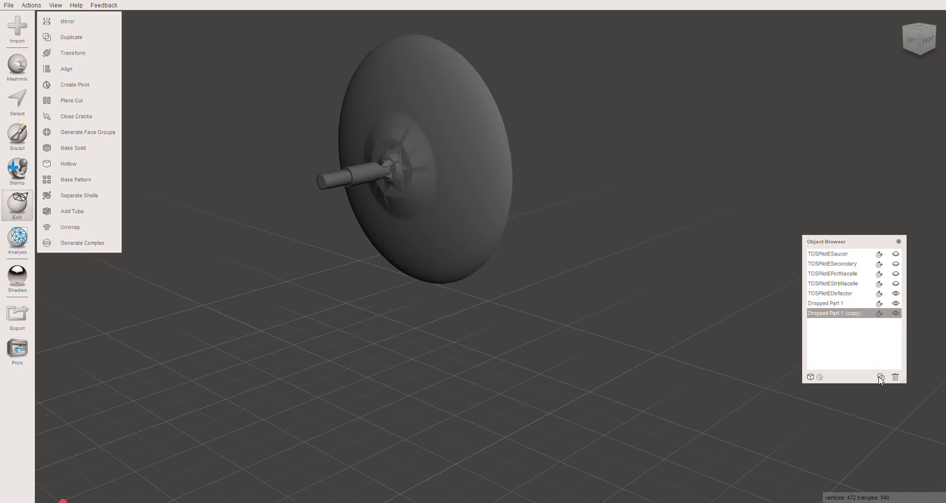
click(895, 294)
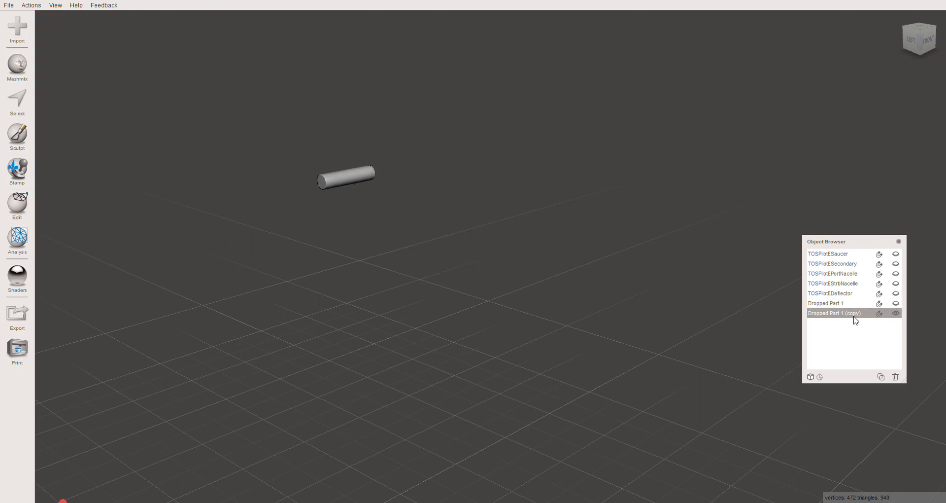
click(896, 264)
- Start a Boolean Difference that subtracts the cylinder copy from the secondary hull
right_drag(476, 321, 123, 298)
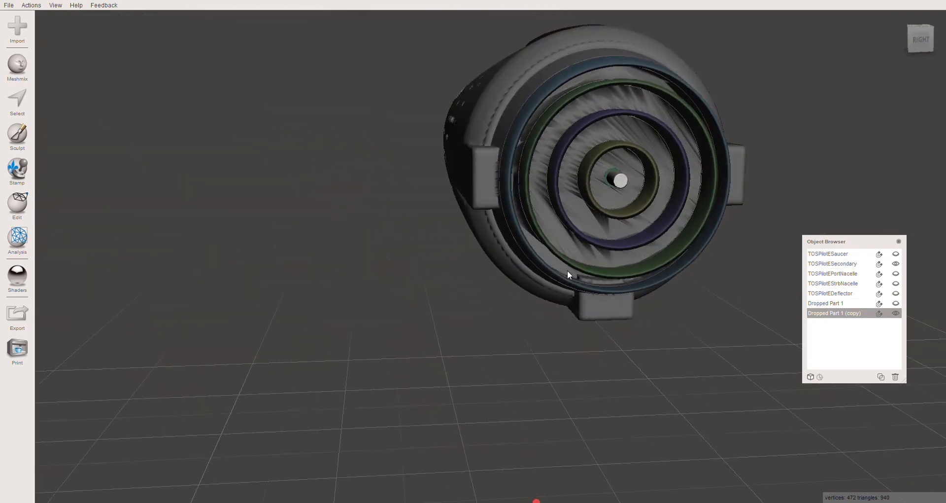
right_drag(567, 270, 513, 168)
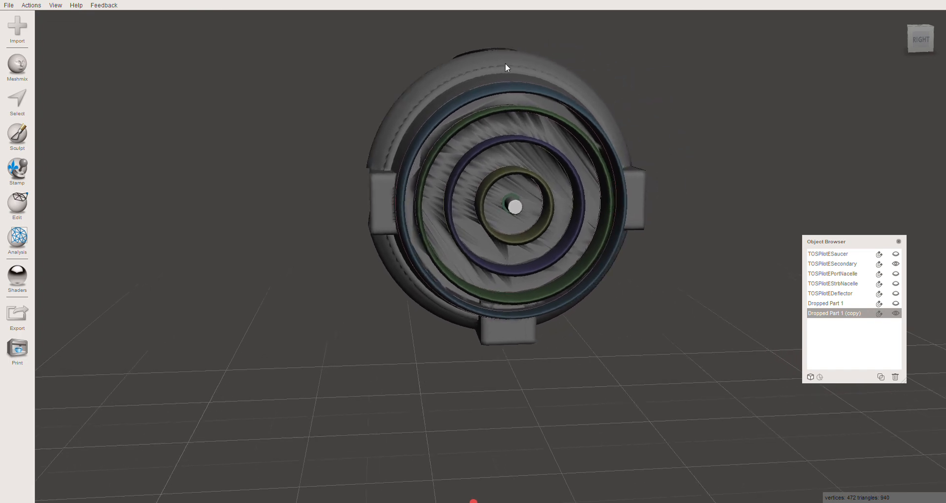
click(509, 78)
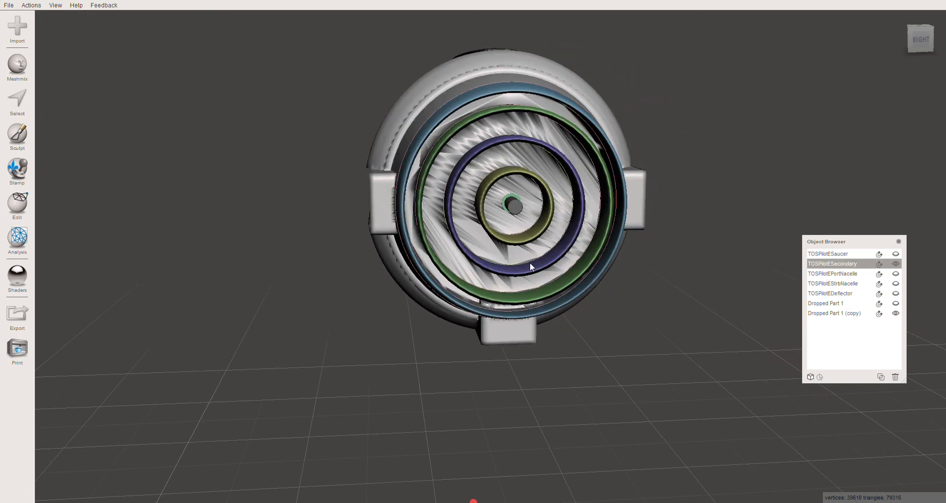
shift+click(515, 207)
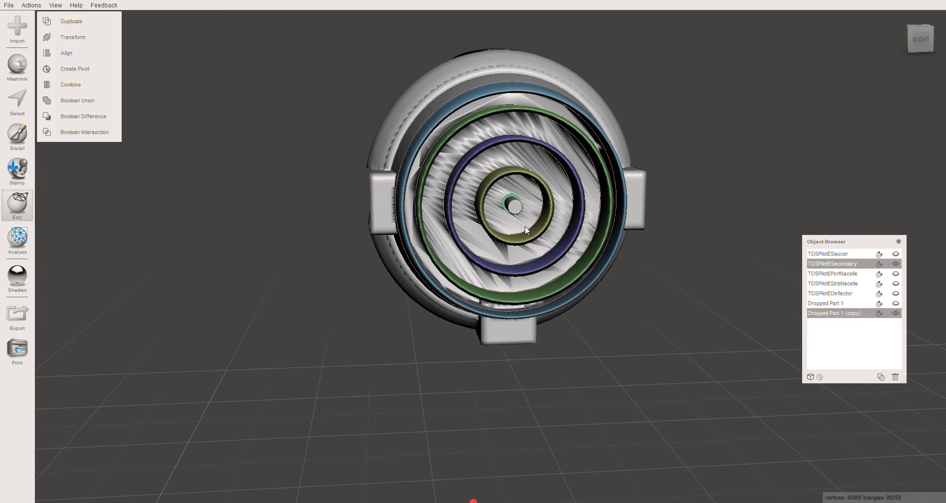
click(89, 117)
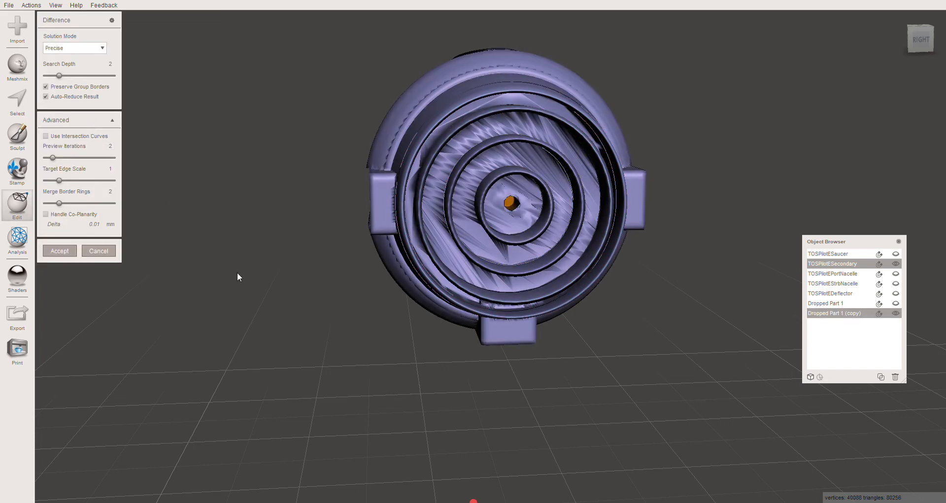
- Turn off Auto-Reduce Result, lower the Target Edge Scale to 0.36 and accept the difference to cut the deflector socket
middle_drag(232, 268, 229, 267)
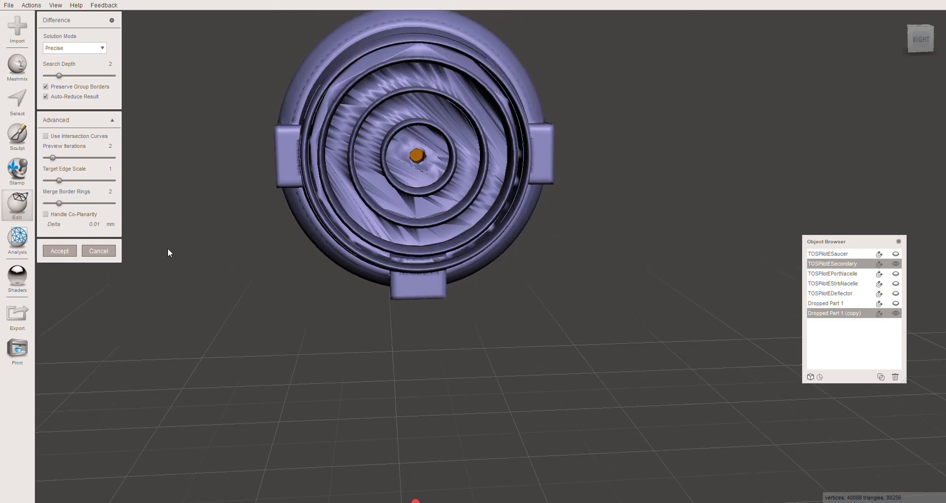
click(45, 97)
click(49, 181)
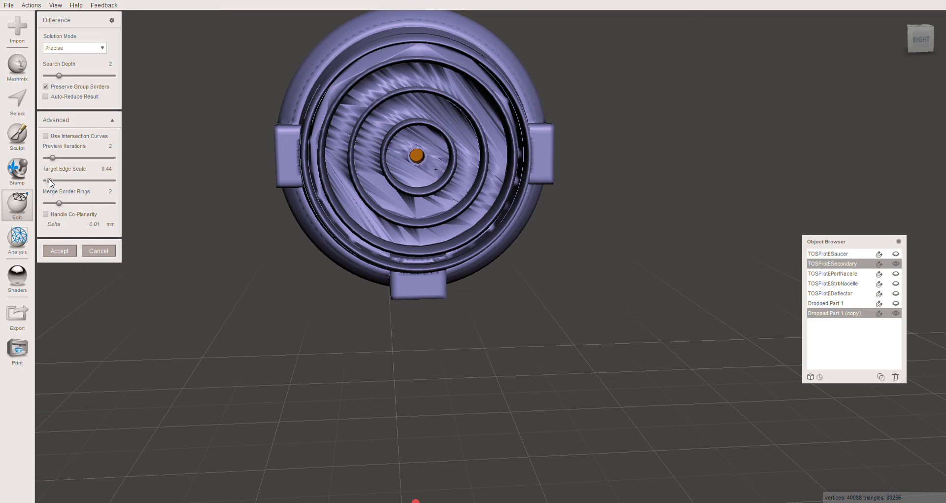
drag(48, 180, 47, 180)
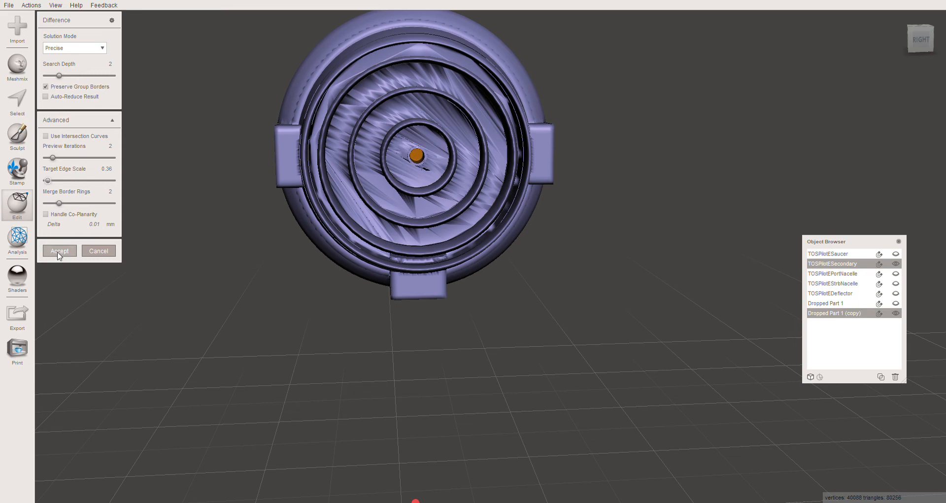
click(59, 251)
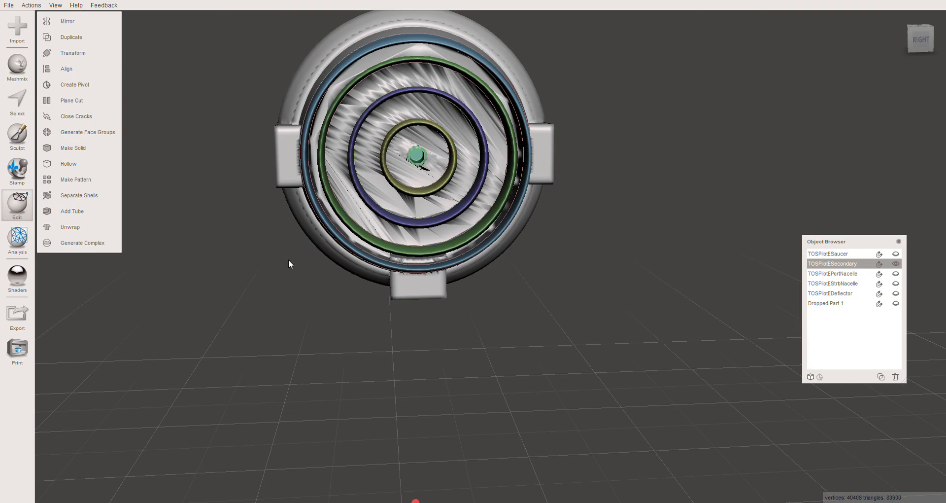
right_drag(289, 260, 326, 258)
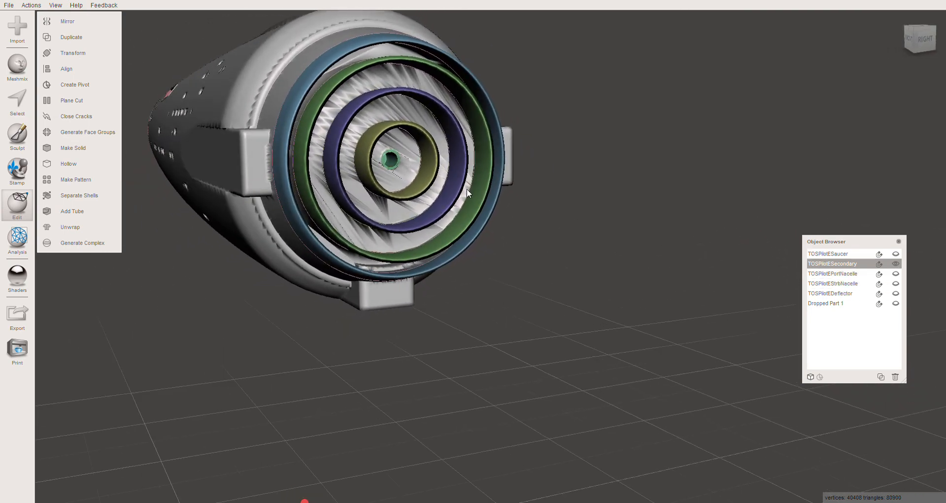
- Hide the secondary hull, show the deflector and the original cylinder, and make the cylinder the active object
click(895, 263)
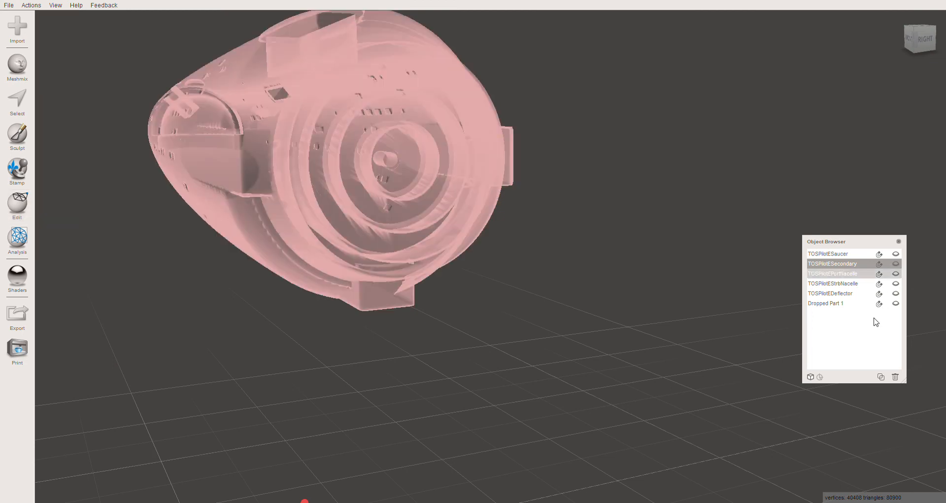
click(845, 294)
click(895, 293)
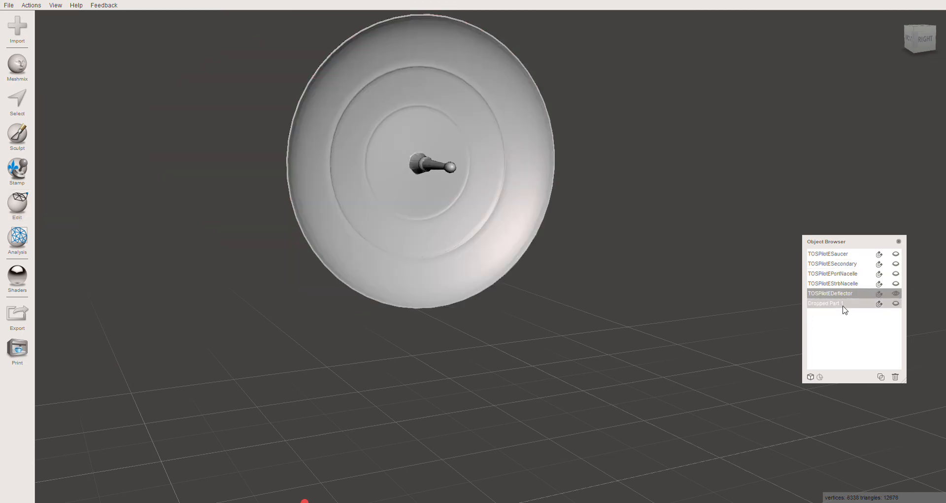
click(843, 303)
click(896, 303)
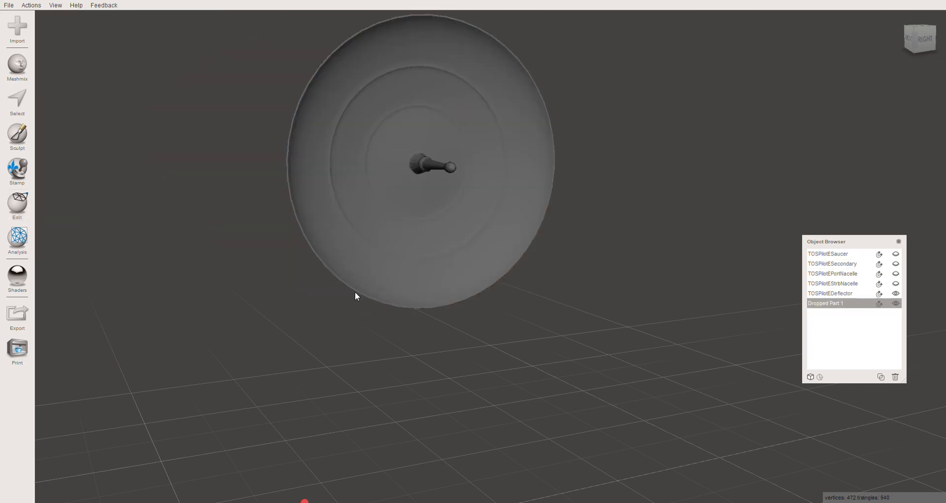
right_drag(355, 291, 552, 262)
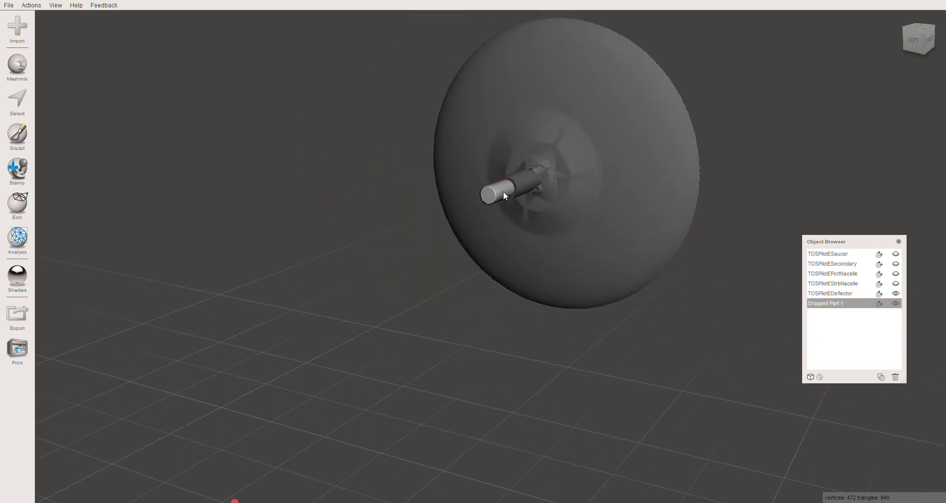
- Open the cylinder's transform, turn on uniform scaling and set its scale to 0.95
key(t)
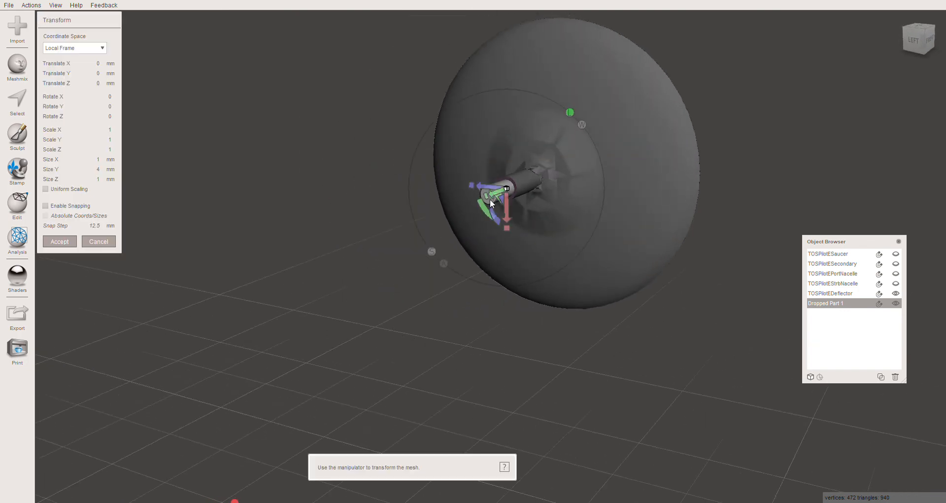
click(46, 189)
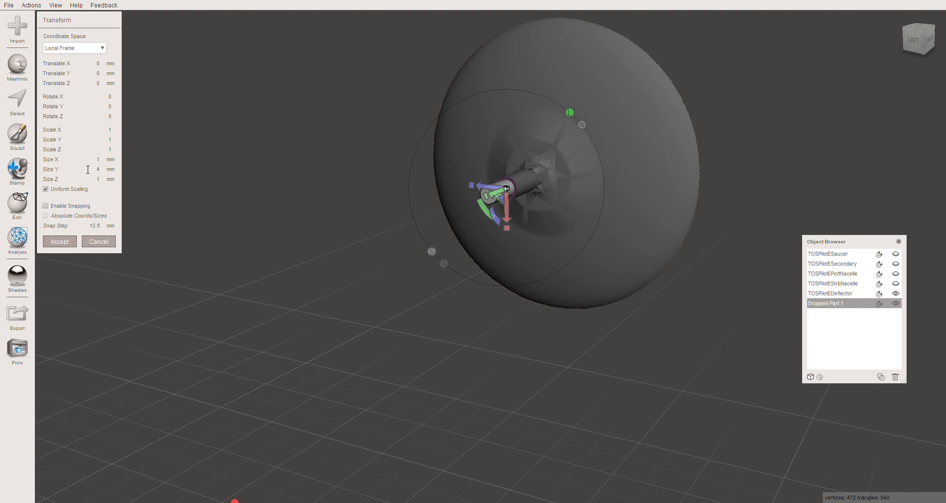
click(108, 129)
text(.95)
key(Tab)
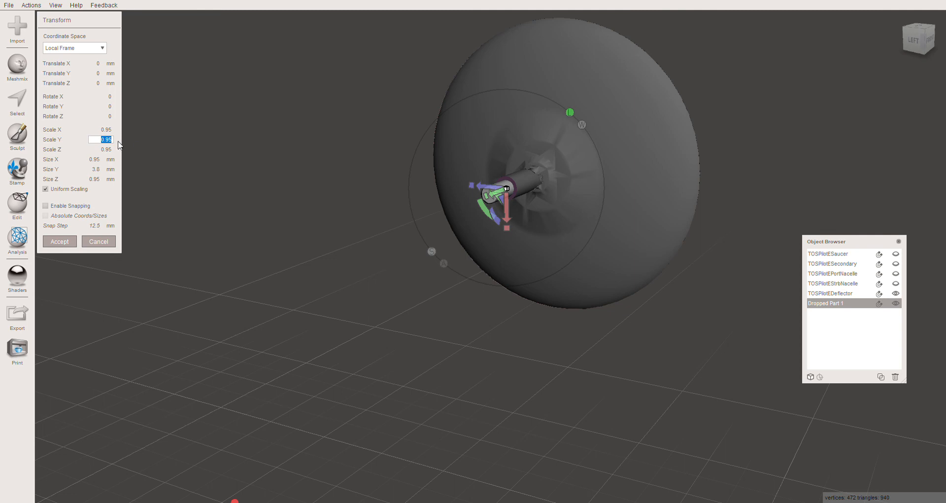
- Set the cylinder's uniform scale to 0.94 and accept the transform
key(shift+Tab)
key(BackSpace)
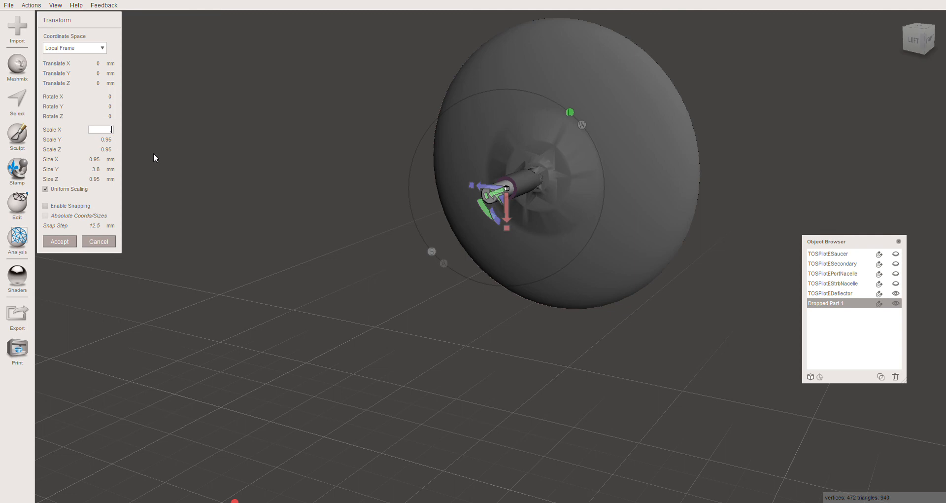
text(.94)
key(Tab)
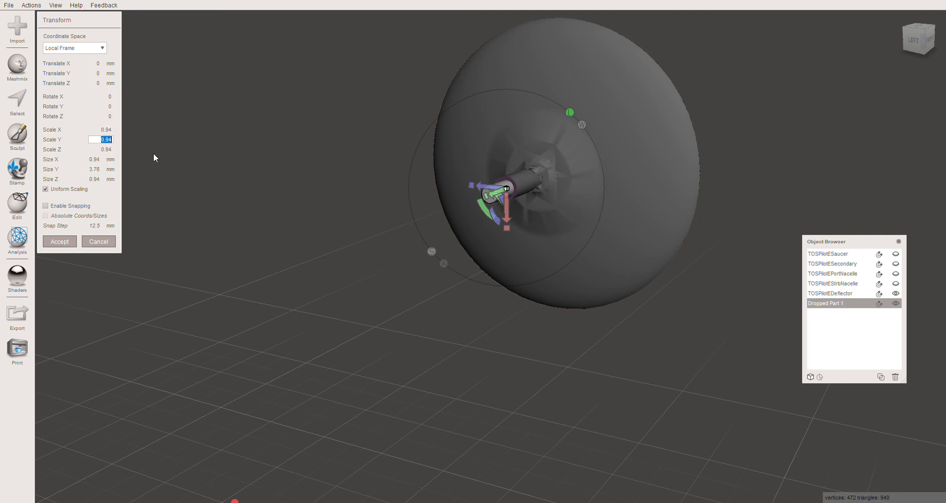
click(58, 241)
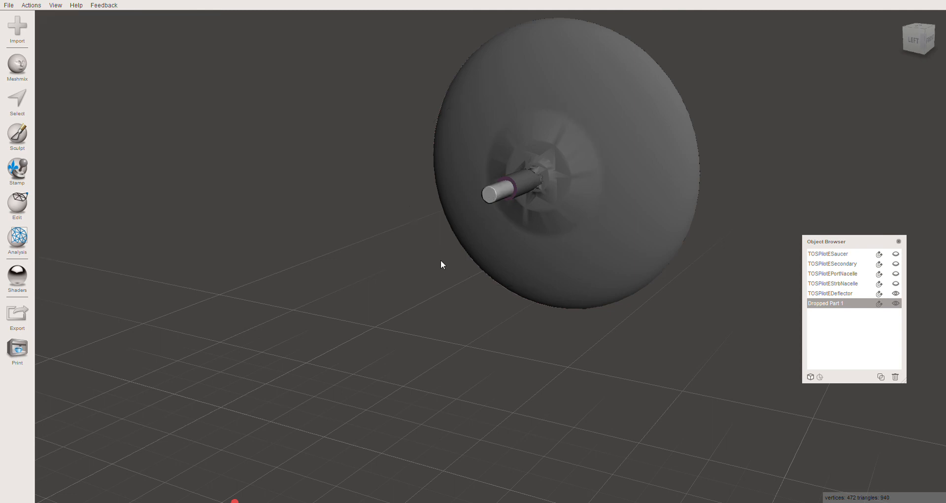
- Combine the deflector and its peg cylinder into one object
right_drag(441, 260, 434, 259)
click(572, 132)
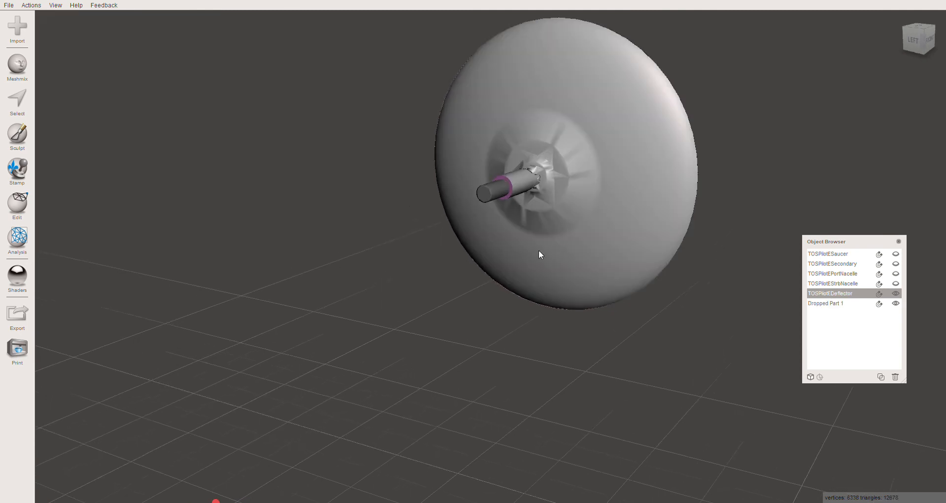
shift+click(497, 194)
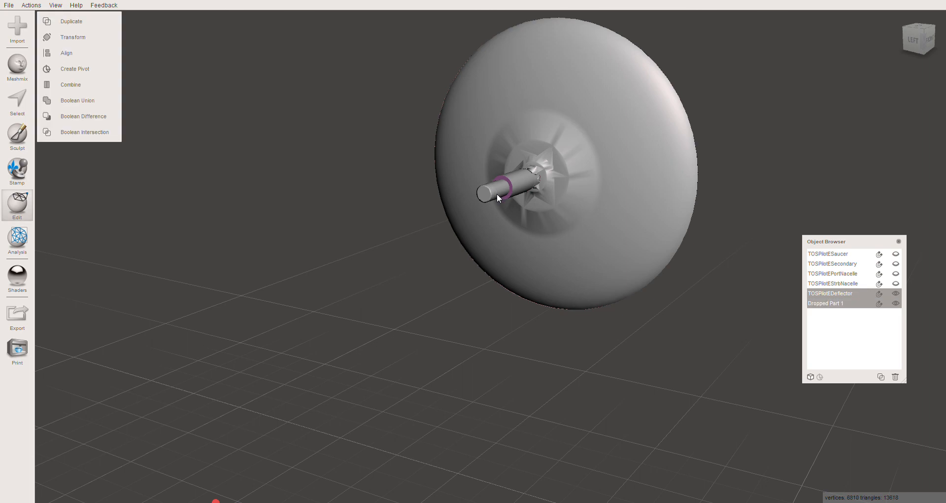
click(78, 85)
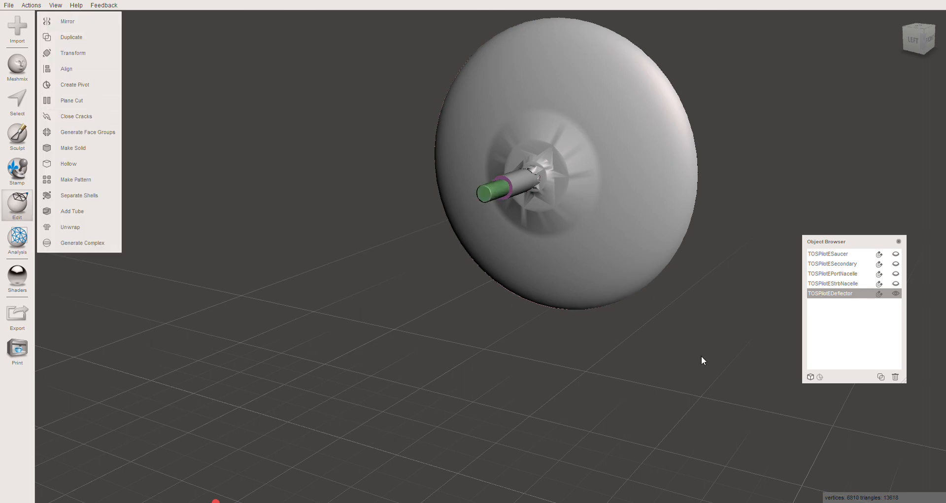
right_drag(701, 360, 616, 373)
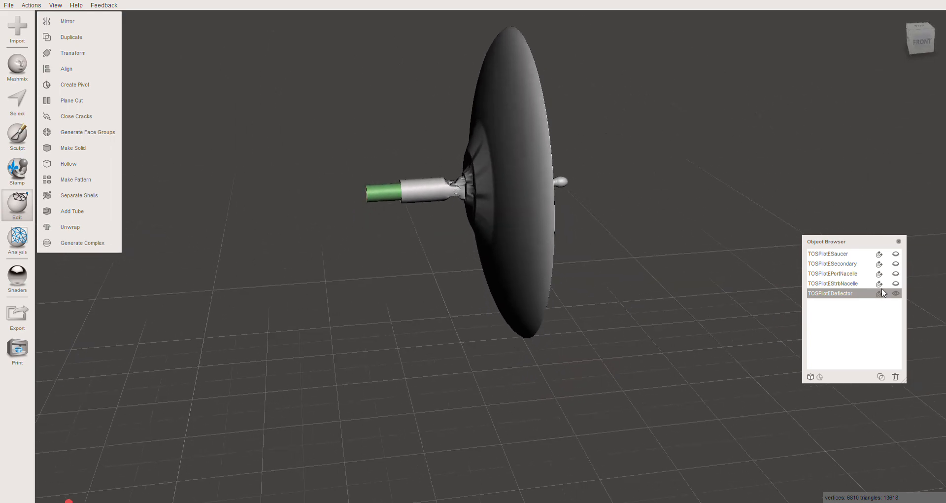
- Show the saucer, the secondary hull and both nacelles together with the deflector
click(896, 285)
click(896, 274)
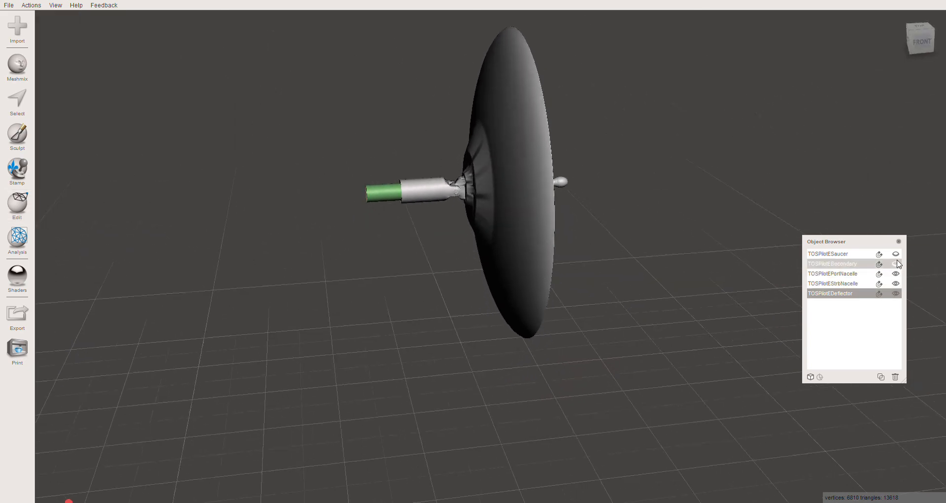
click(897, 264)
click(896, 254)
scroll(442, 336, down, 10)
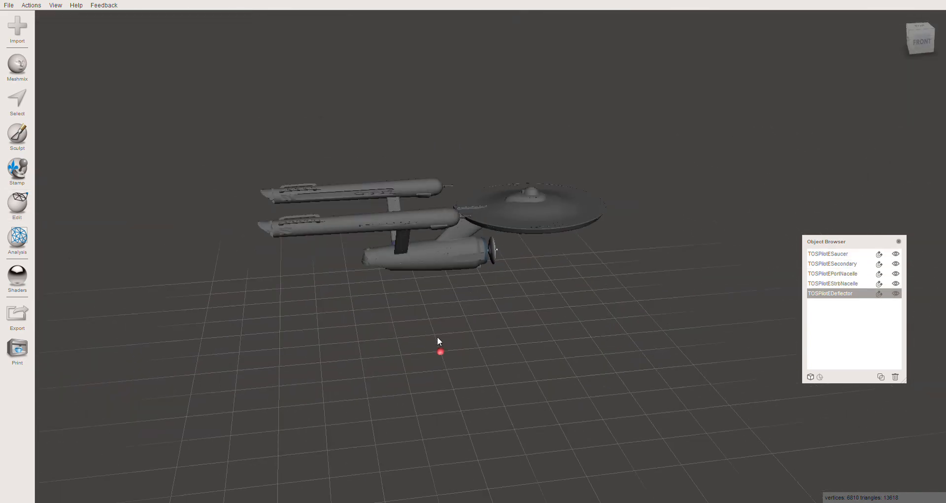
right_drag(436, 336, 483, 256)
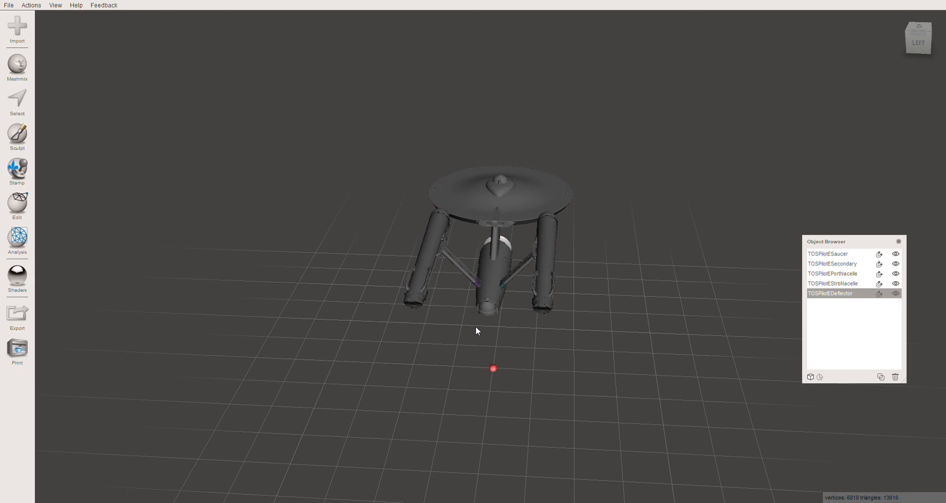
right_drag(463, 335, 428, 249)
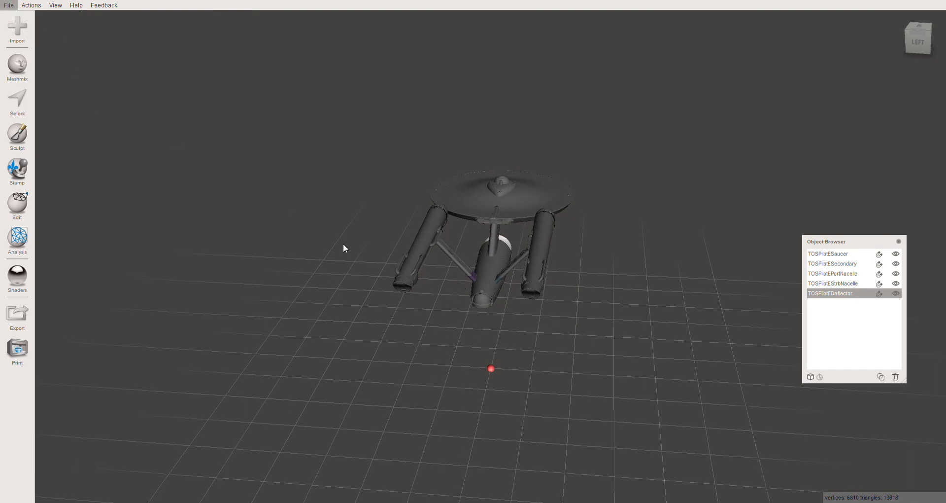
right_drag(390, 339, 372, 310)
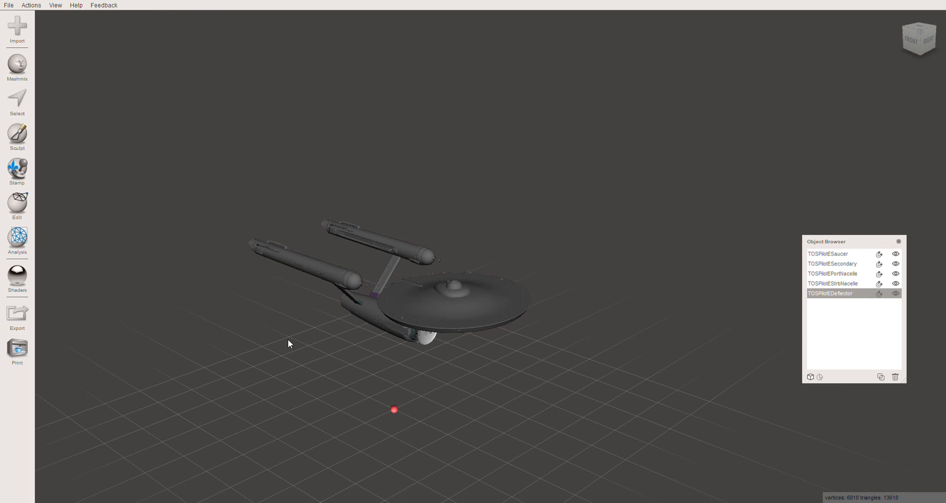
right_drag(289, 342, 372, 326)
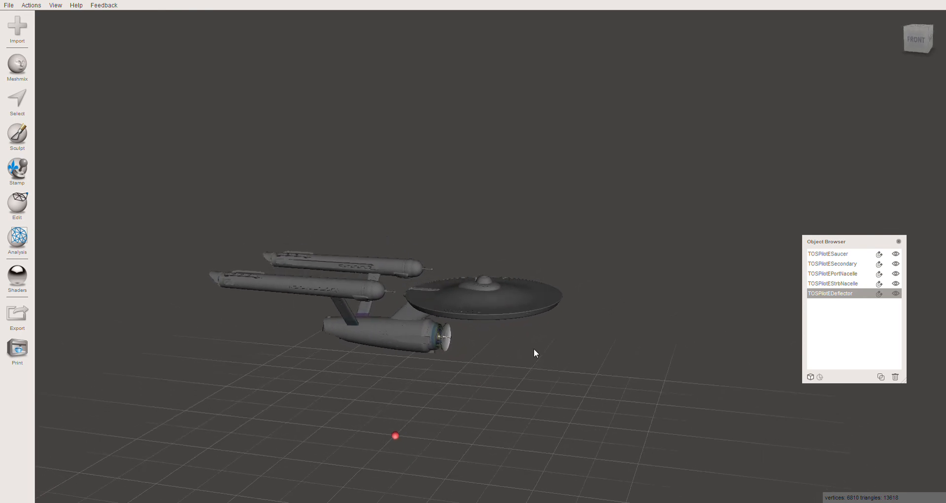
- Examine the assembled starship, selecting the saucer, port nacelle, starboard nacelle and deflector in turn
click(491, 294)
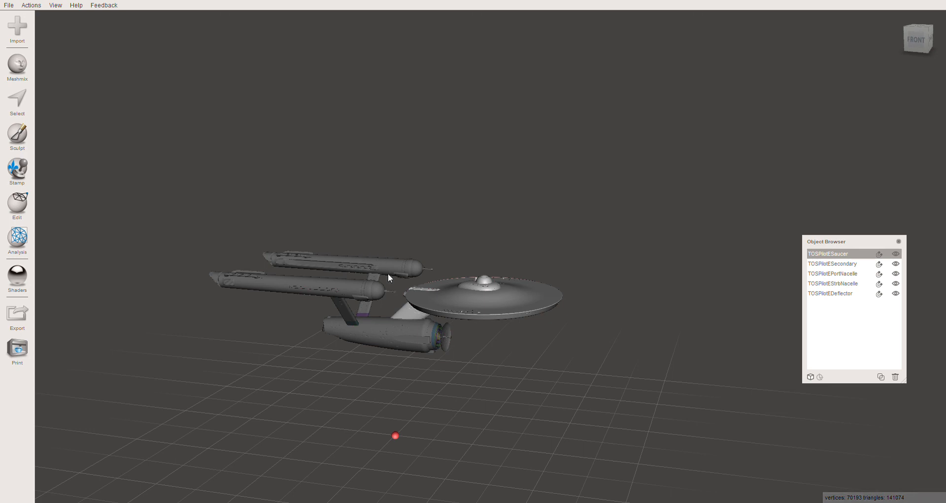
click(375, 264)
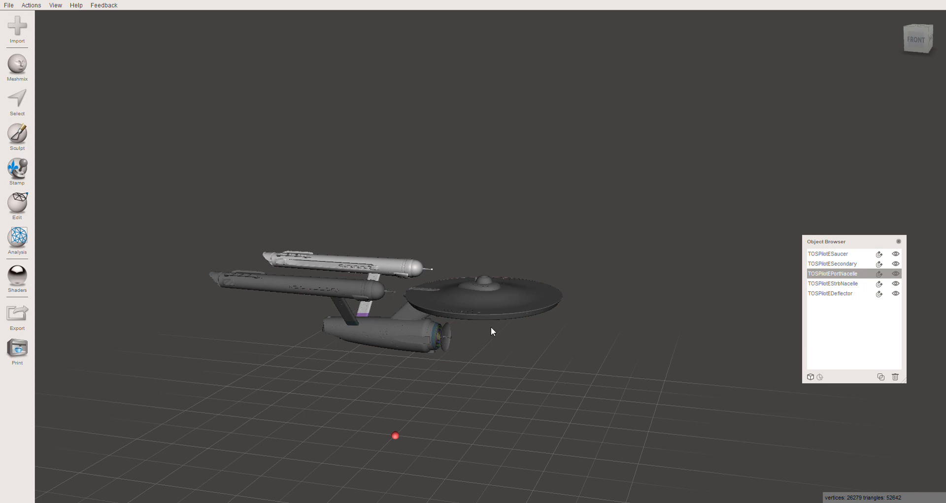
click(321, 287)
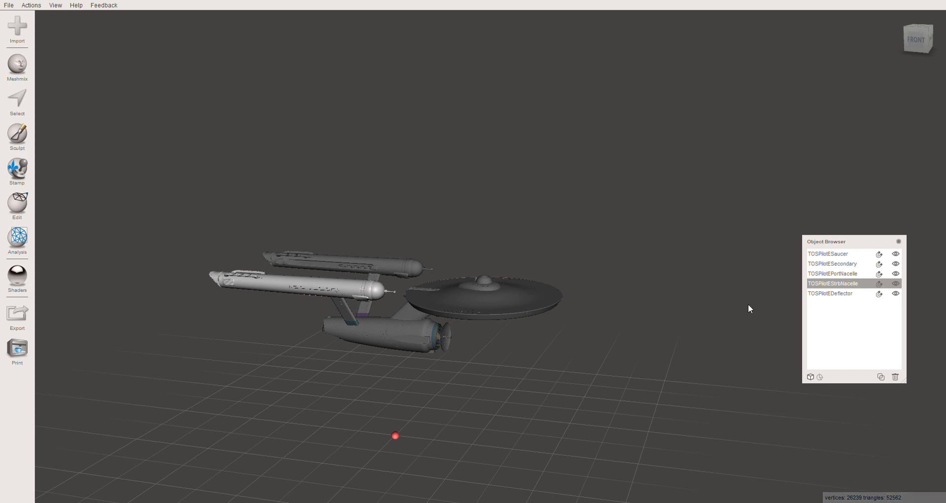
click(831, 294)
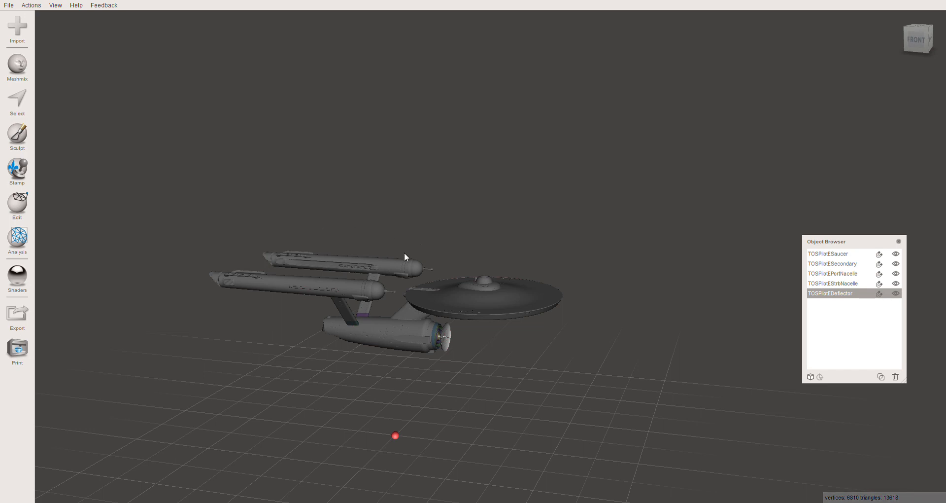
right_drag(425, 371, 339, 375)
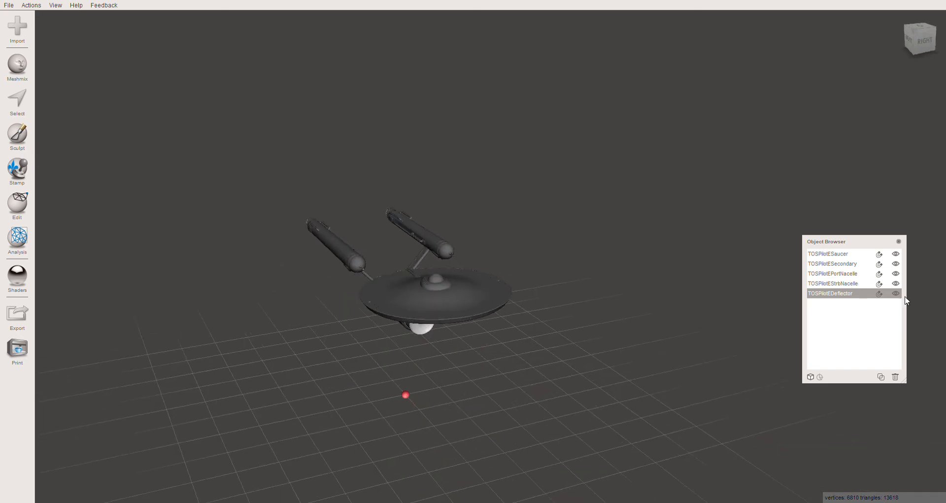
mouse_move(553, 369)
right_down()
mouse_move(486, 380)
mouse_move(551, 365)
right_up()
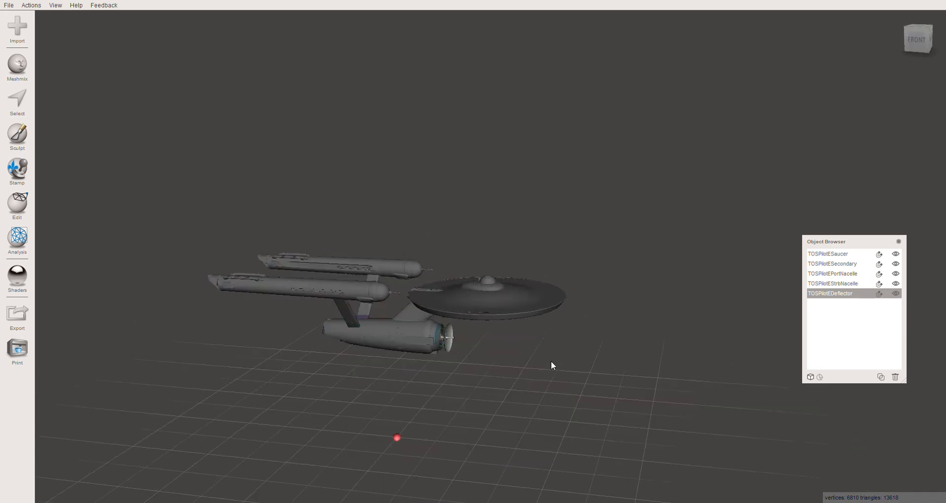
- Hide both nacelles and the saucer, and select the secondary hull to inspect its sockets
click(352, 305)
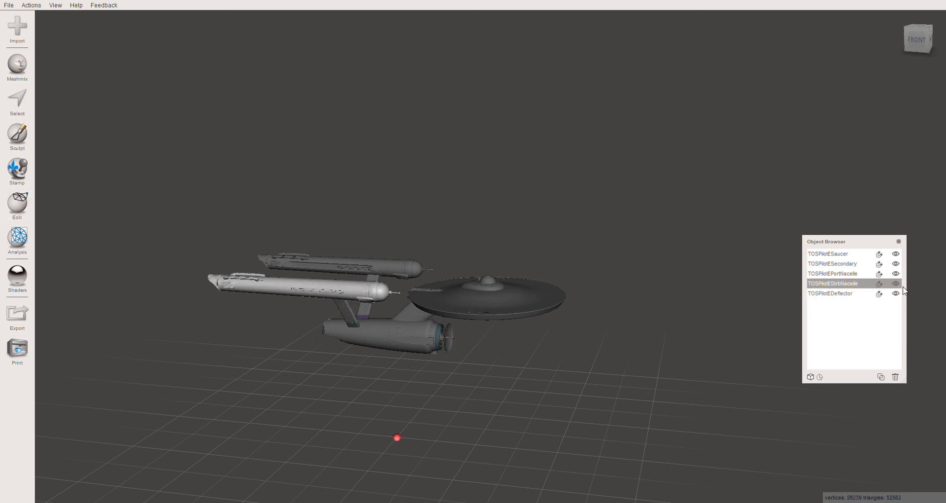
click(383, 262)
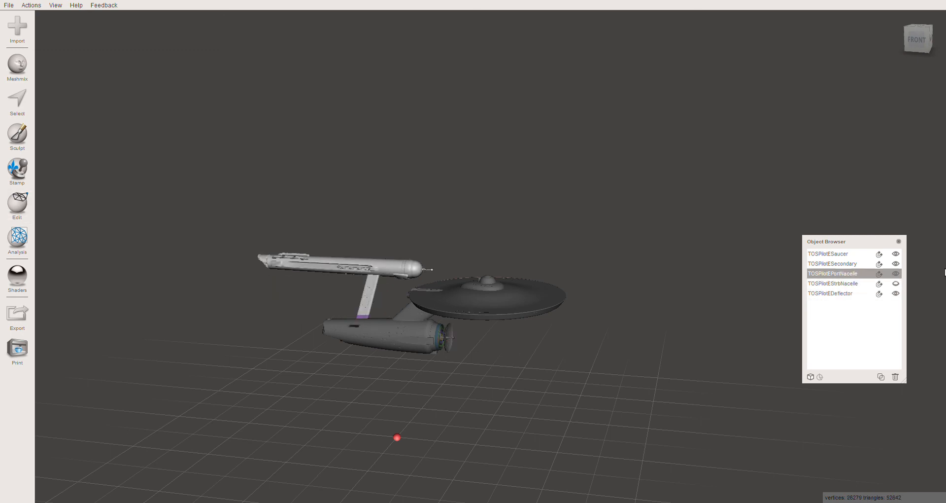
click(896, 273)
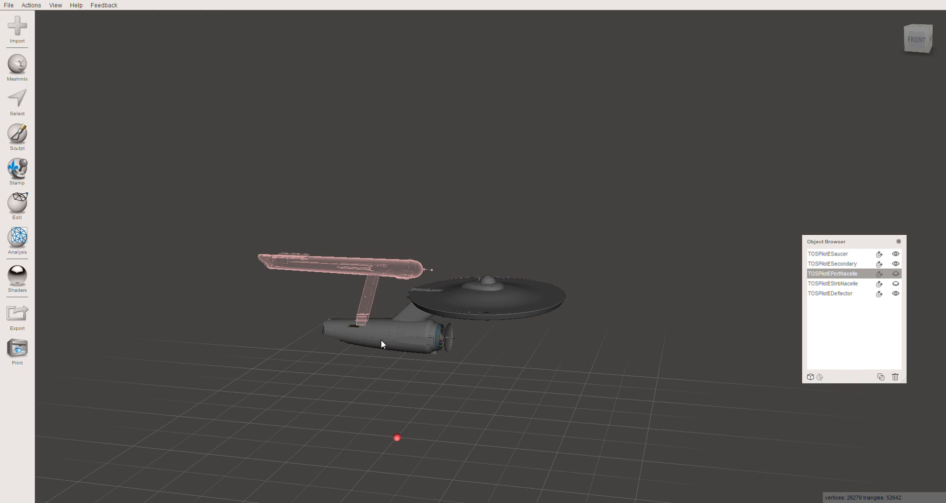
click(379, 338)
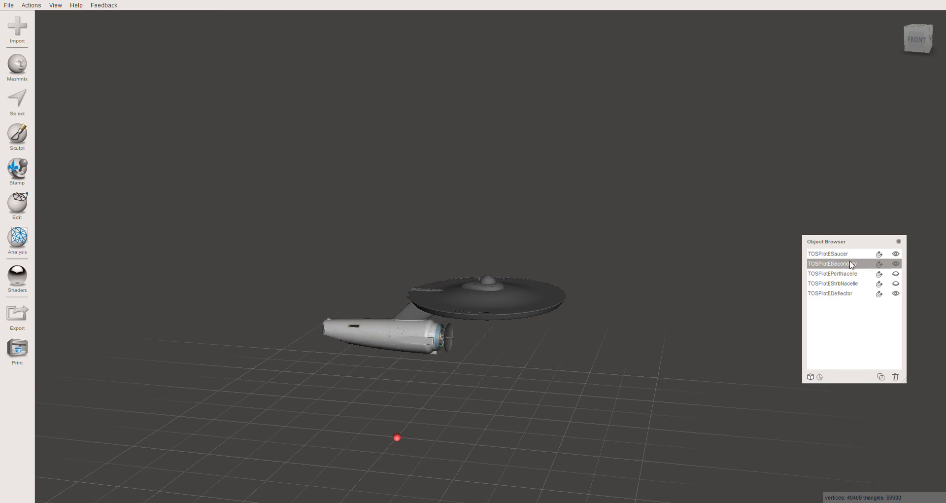
click(478, 311)
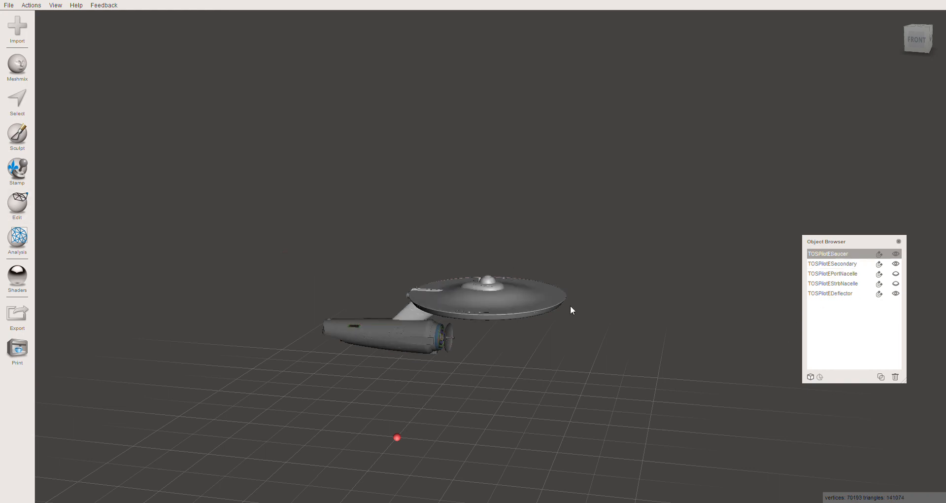
click(895, 255)
click(389, 333)
right_drag(407, 351, 464, 374)
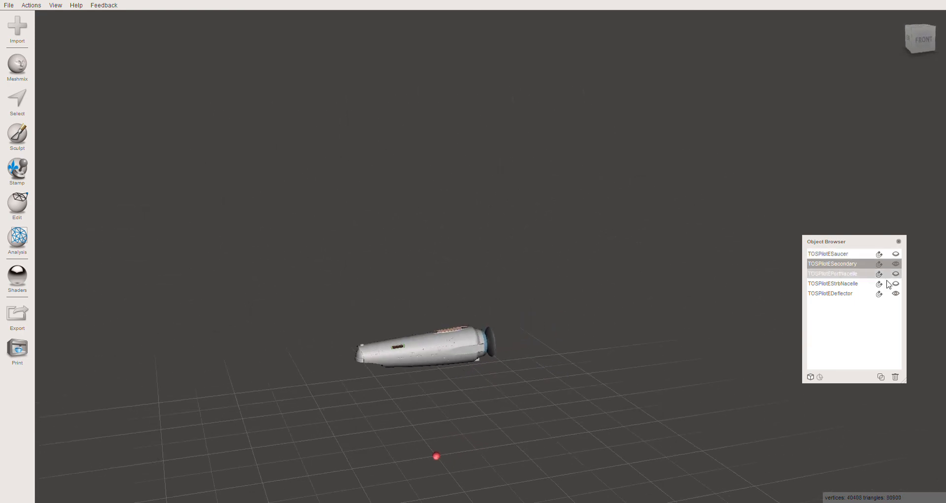
- Preview the hidden saucer and nacelles against the secondary hull, and make all three visible again
click(846, 254)
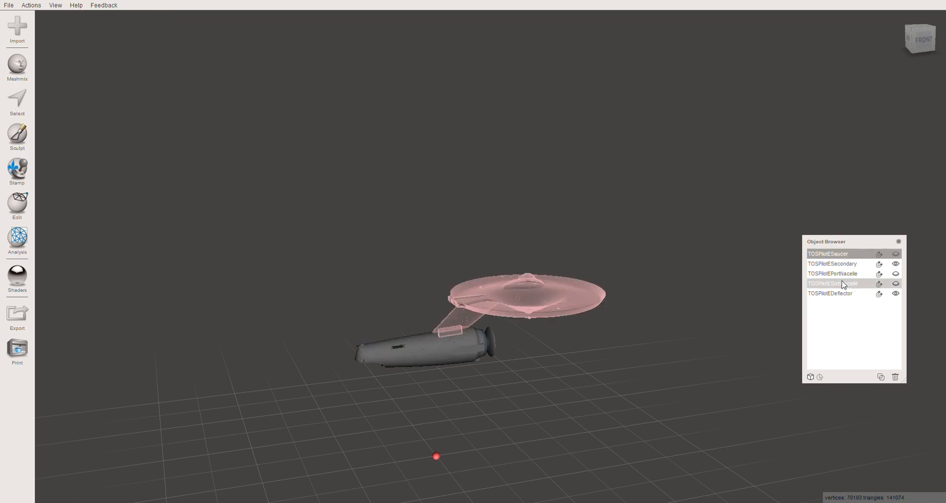
click(856, 274)
click(852, 284)
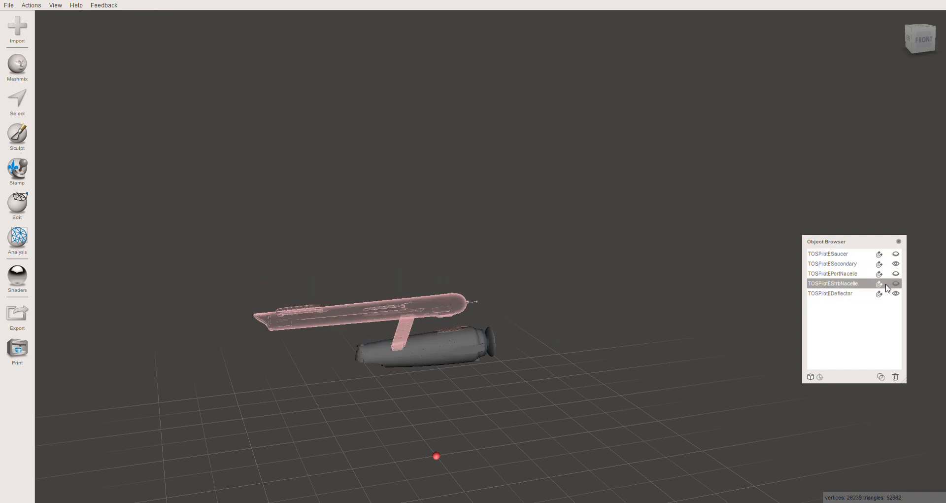
click(896, 283)
click(896, 273)
click(896, 254)
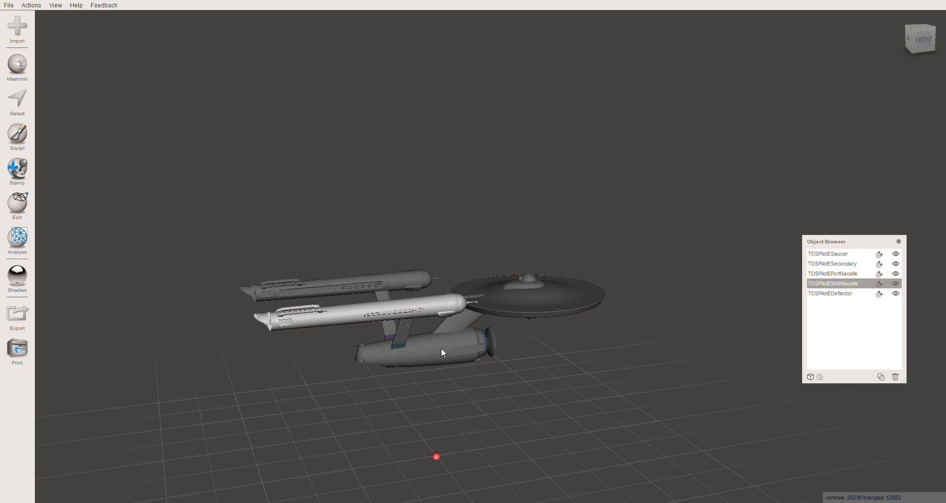
right_drag(568, 216, 565, 242)
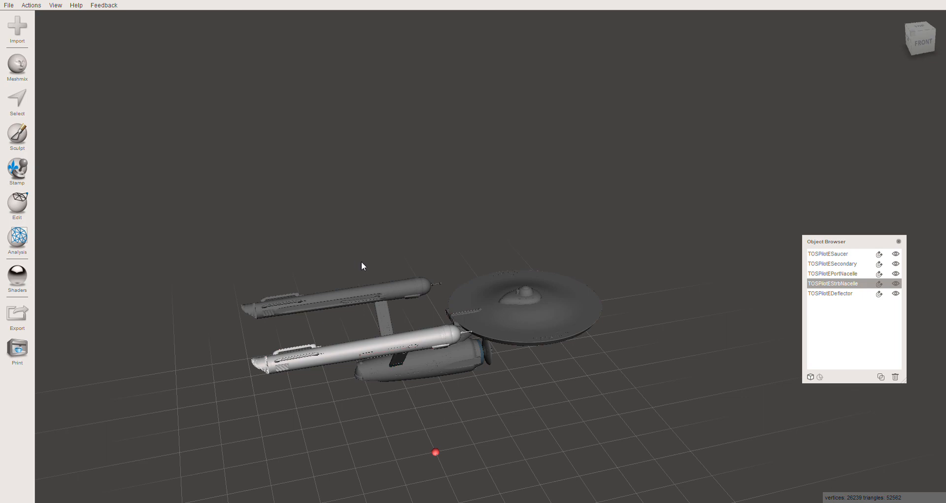
middle_drag(379, 396, 400, 370)
scroll(413, 364, up, 5)
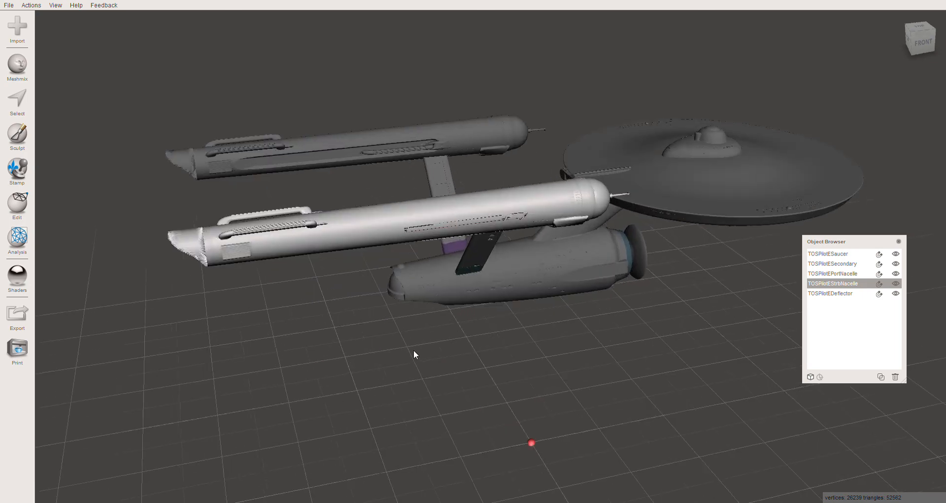